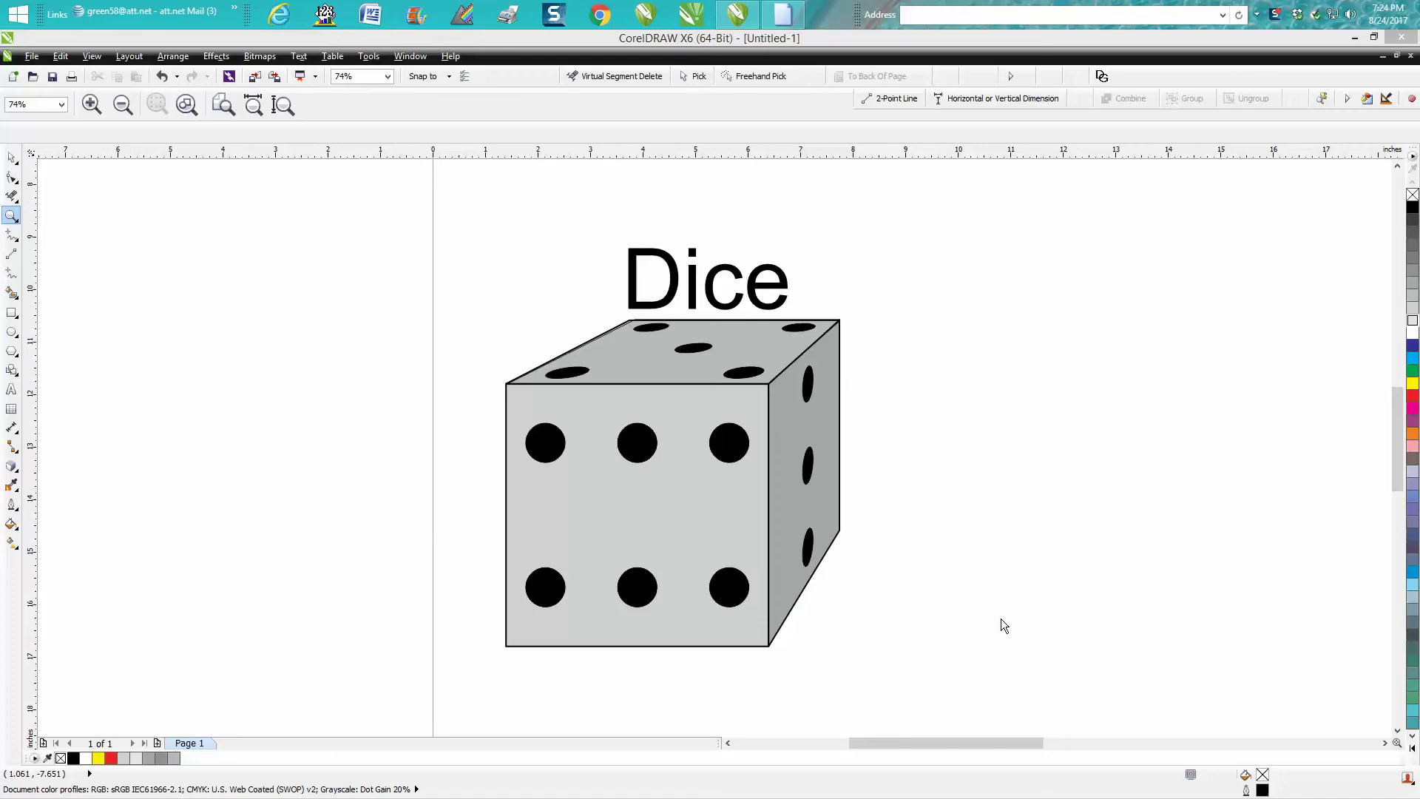
Zoom out to 37% and scroll so open page space lies right of the dice.
click(11, 215)
drag(464, 235, 954, 706)
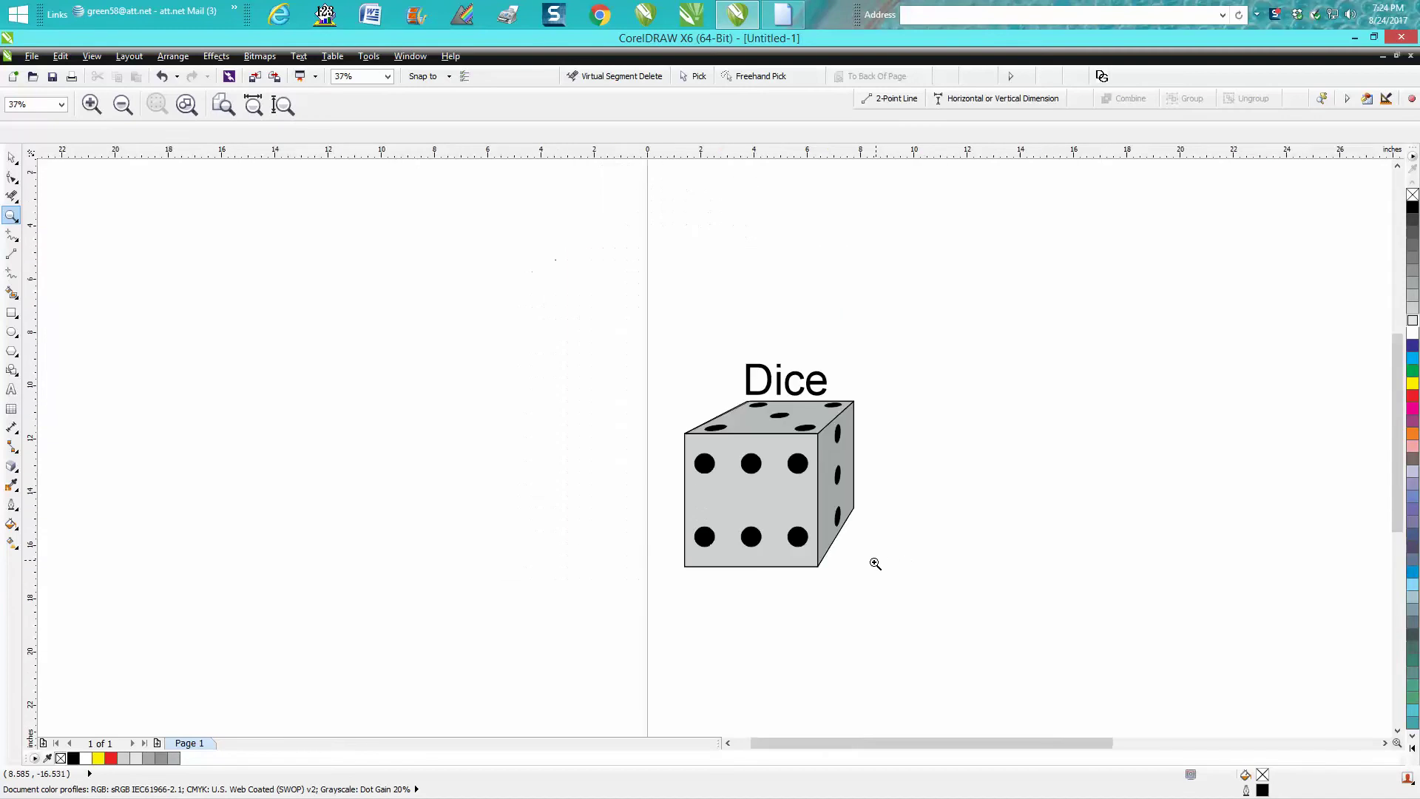
drag(971, 742, 1088, 743)
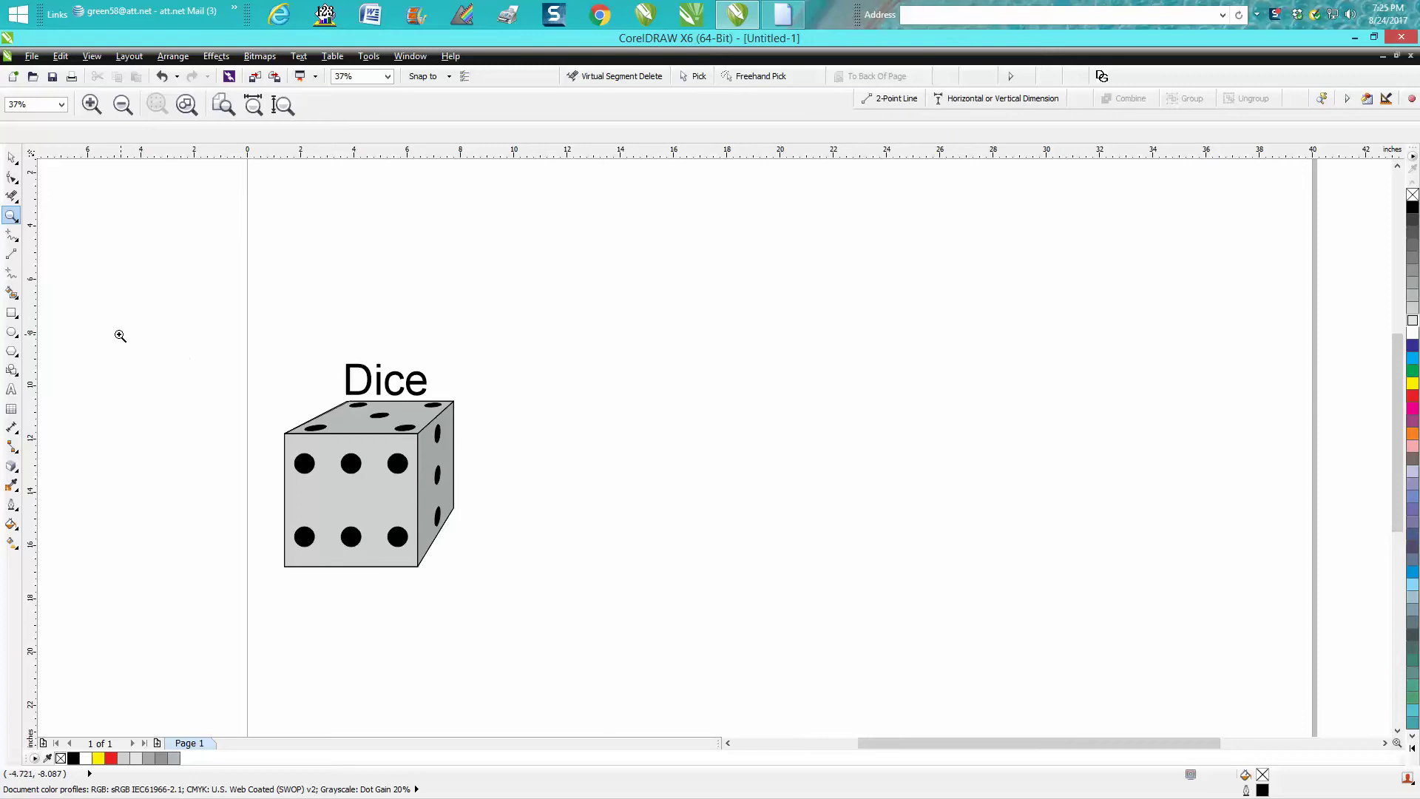
Draw a 5 by 5 inch square to the right of the dice.
click(12, 313)
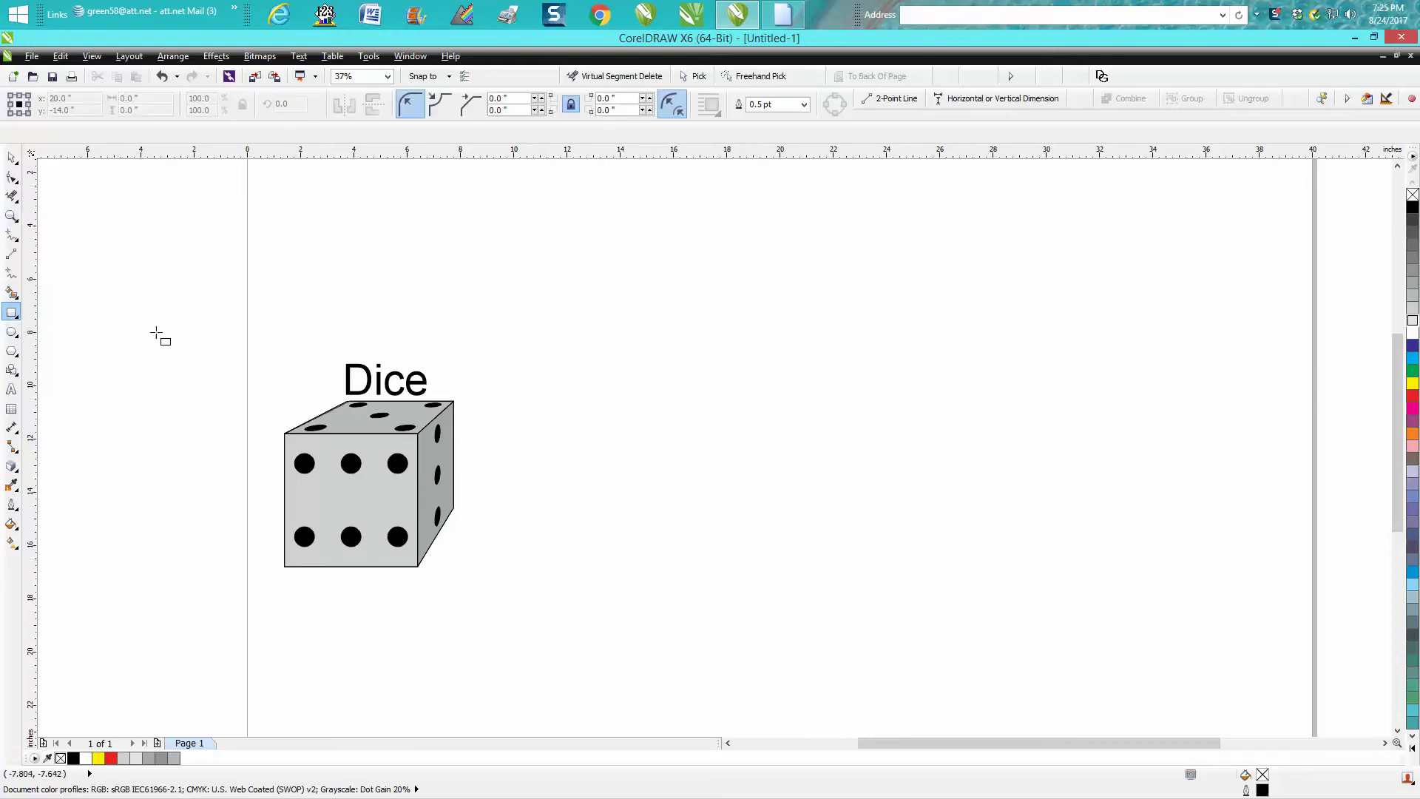
mouse_move(668, 379)
mouse_down()
mouse_move(677, 437)
mouse_move(816, 528)
mouse_up()
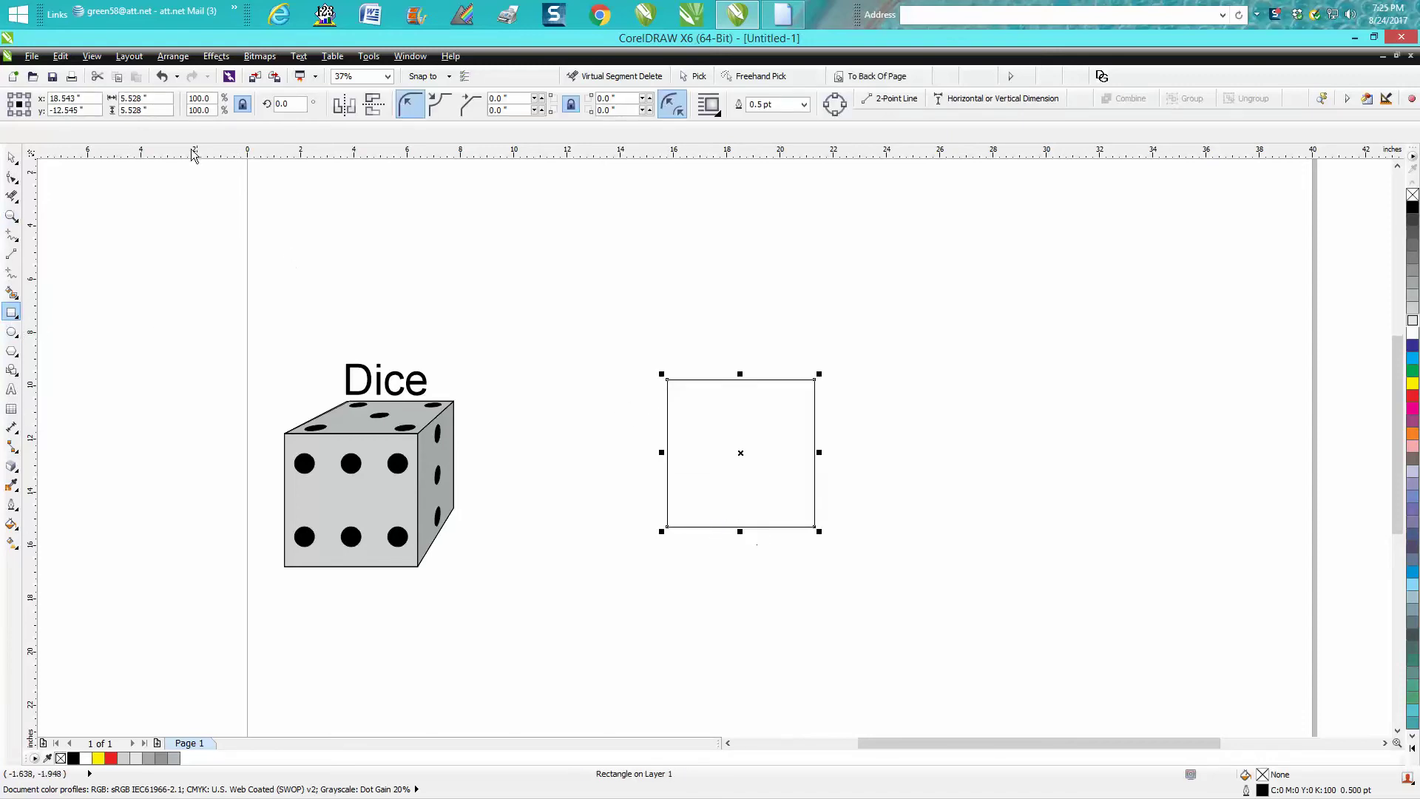
click(114, 98)
text(5)
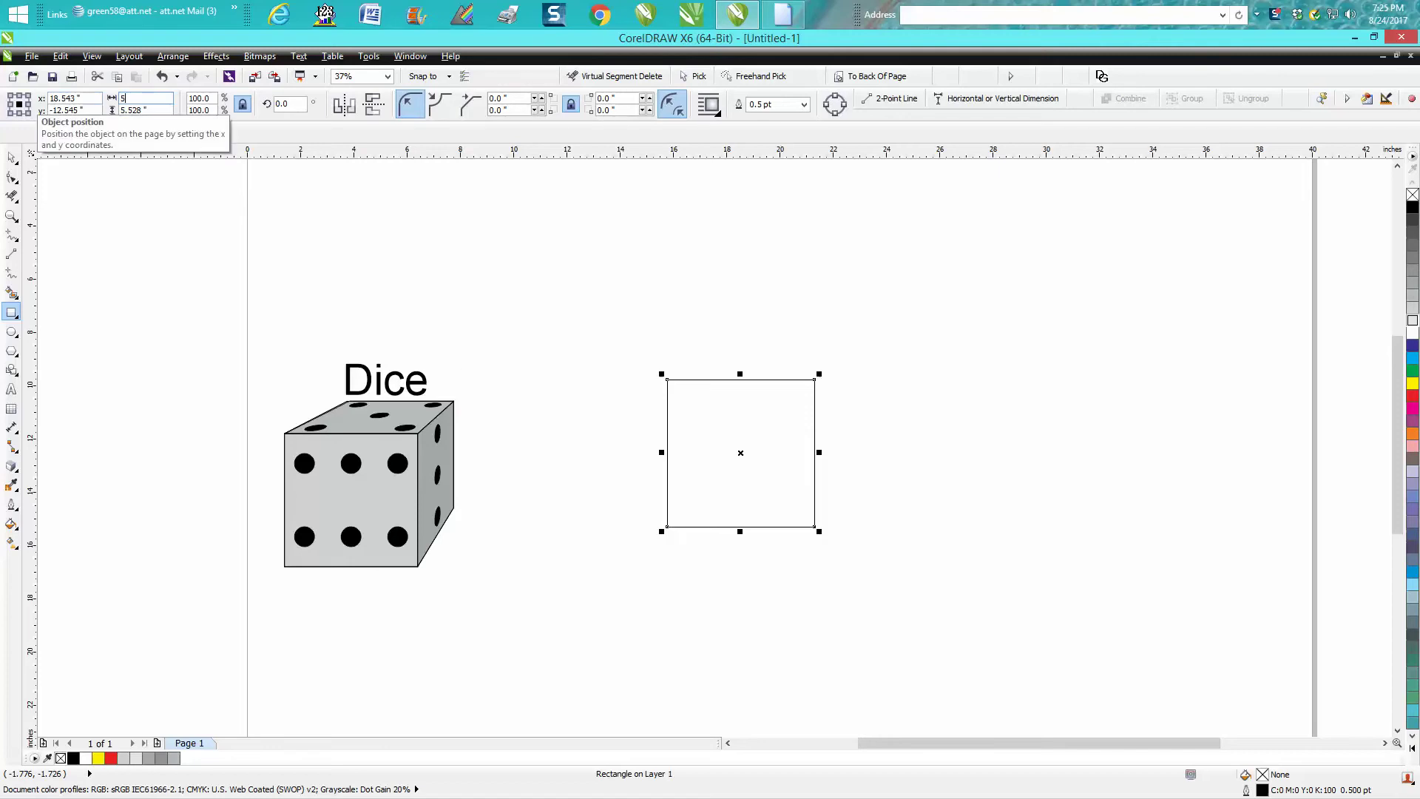
key(Tab)
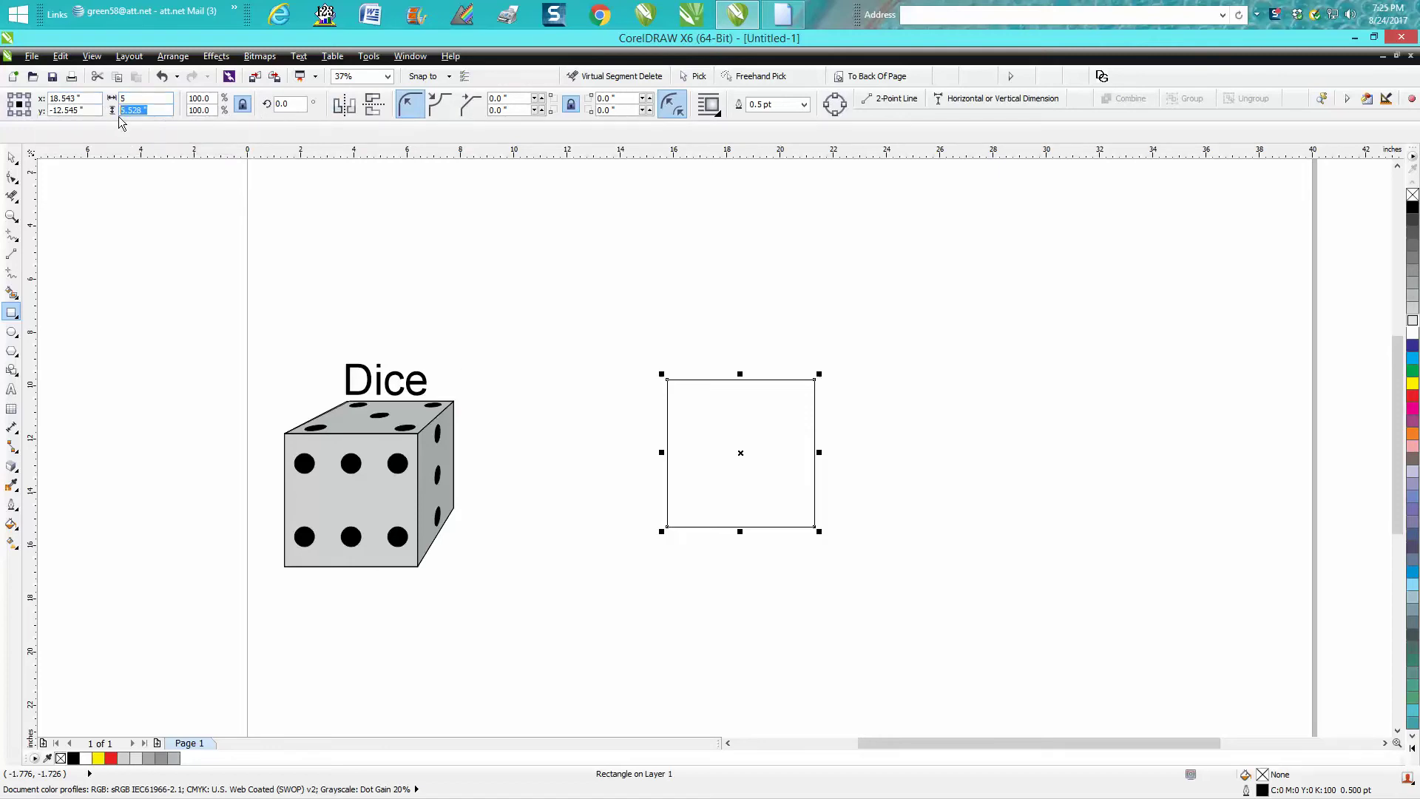
text(5)
key(Return)
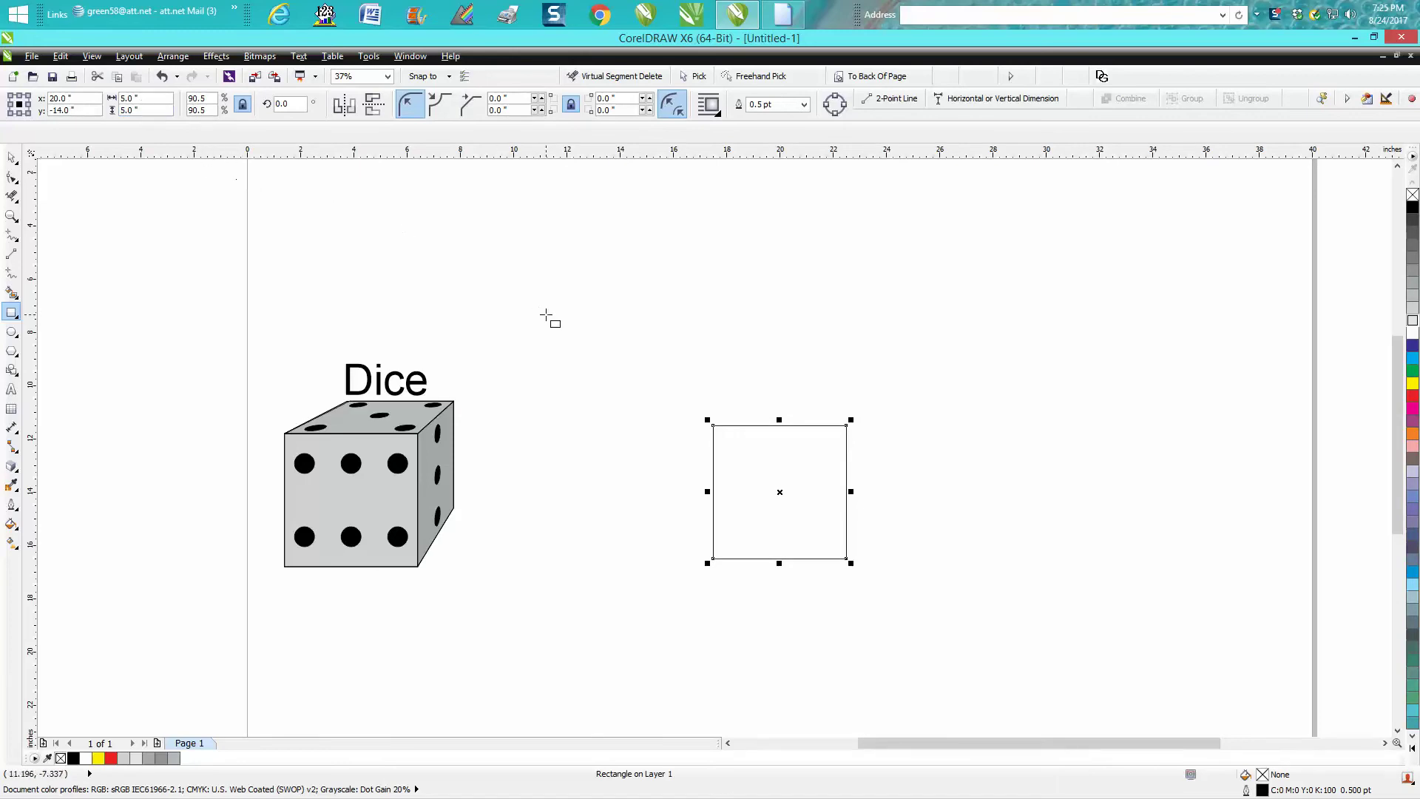
Select one of the die's black pips for copying.
click(11, 158)
click(348, 288)
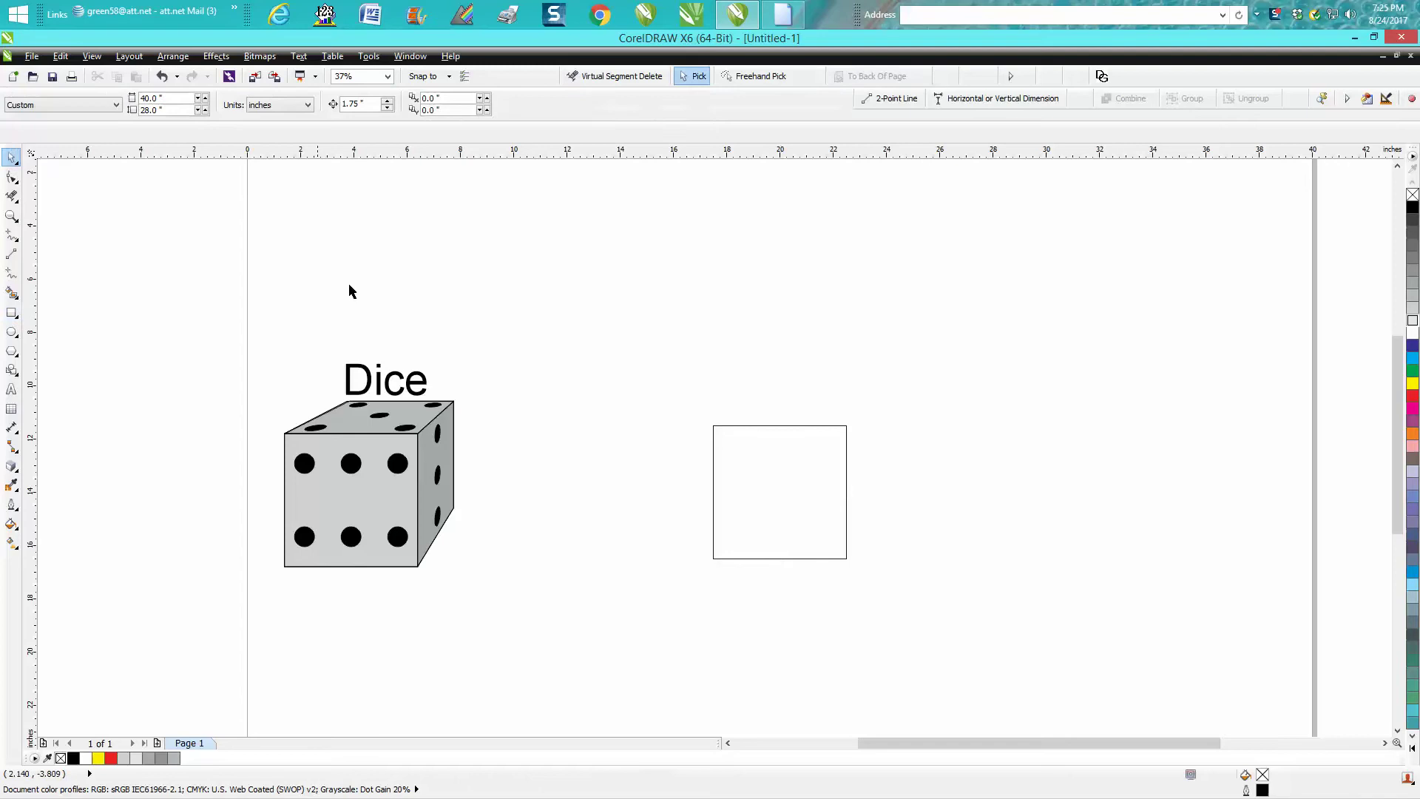
click(404, 464)
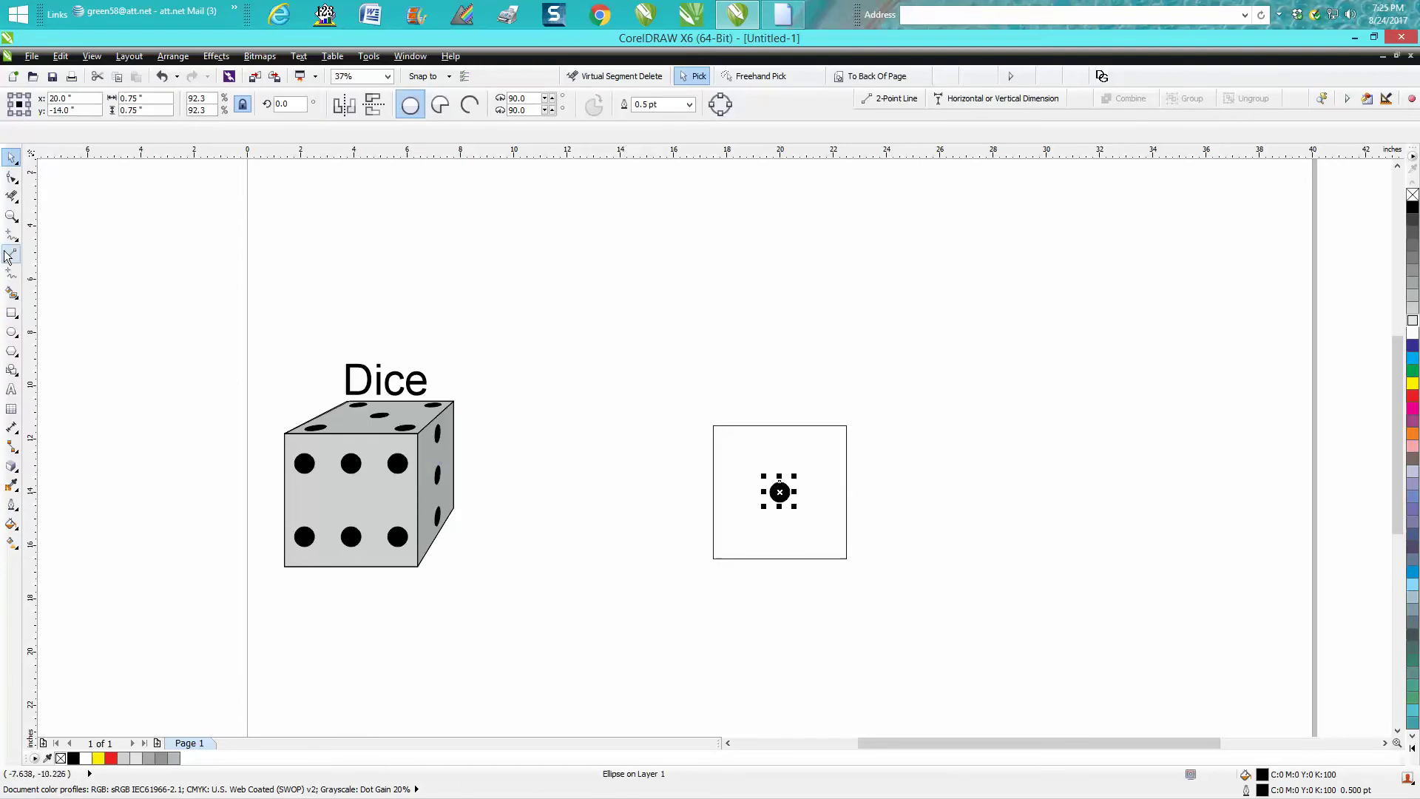
Zoom in on the square holding the pip and select the square.
click(11, 215)
drag(611, 397, 966, 611)
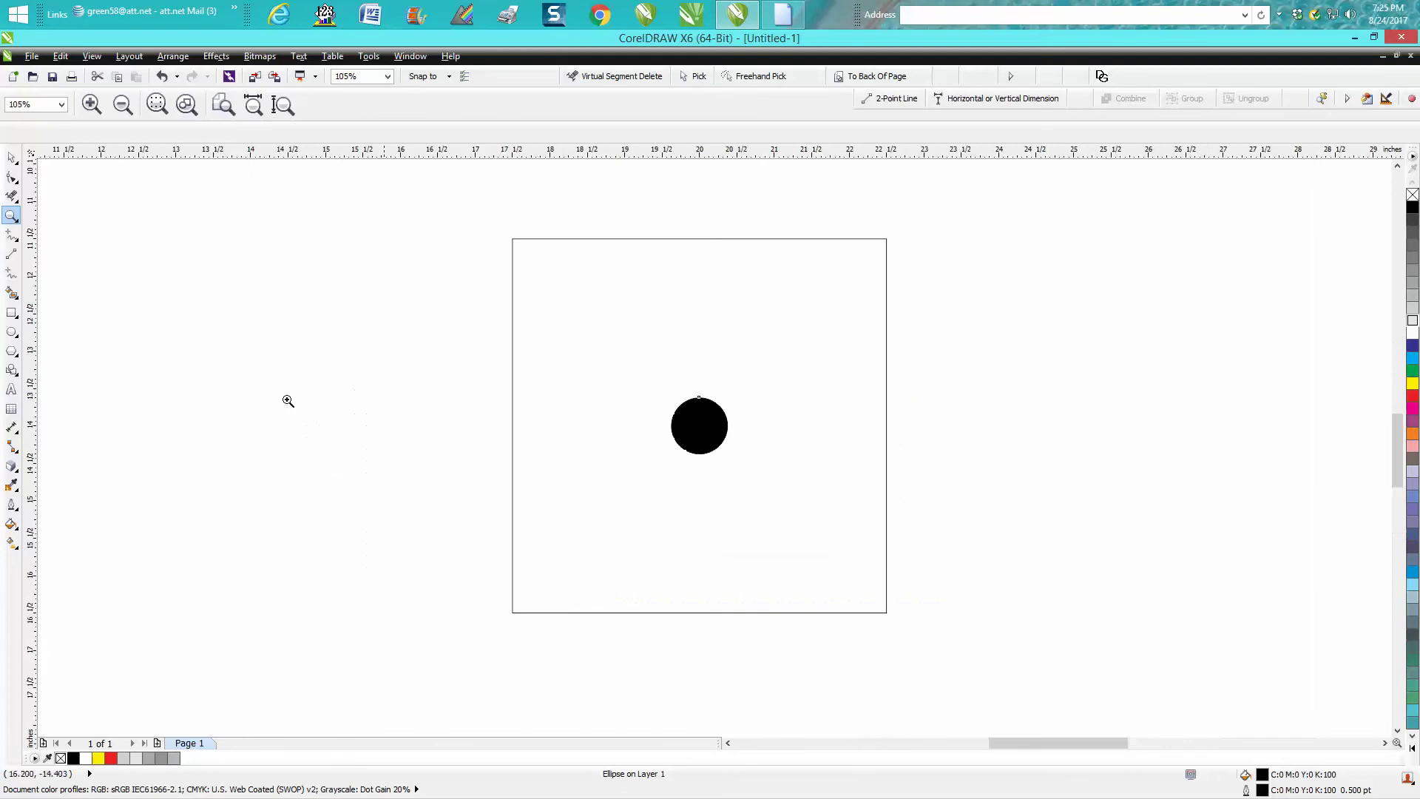
key(space)
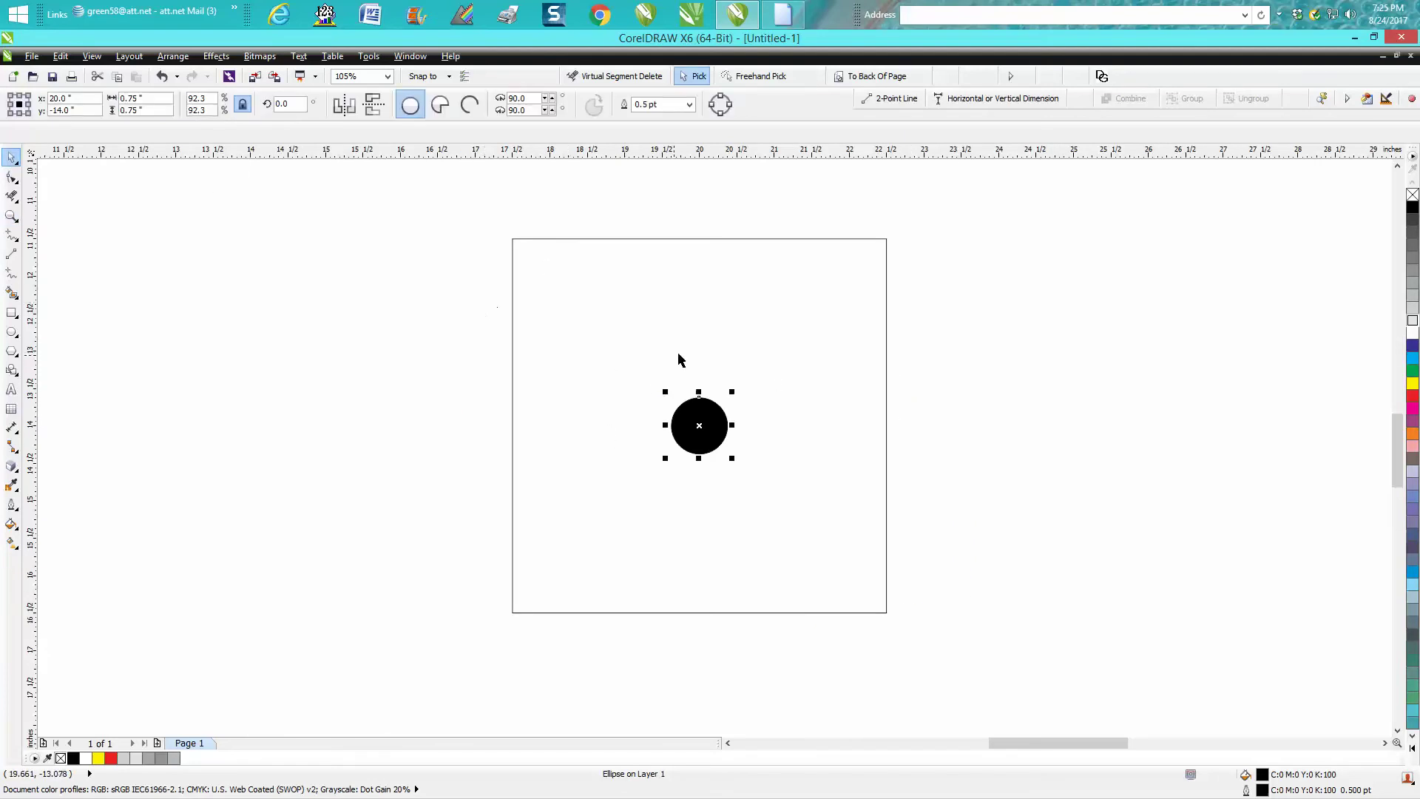
click(422, 317)
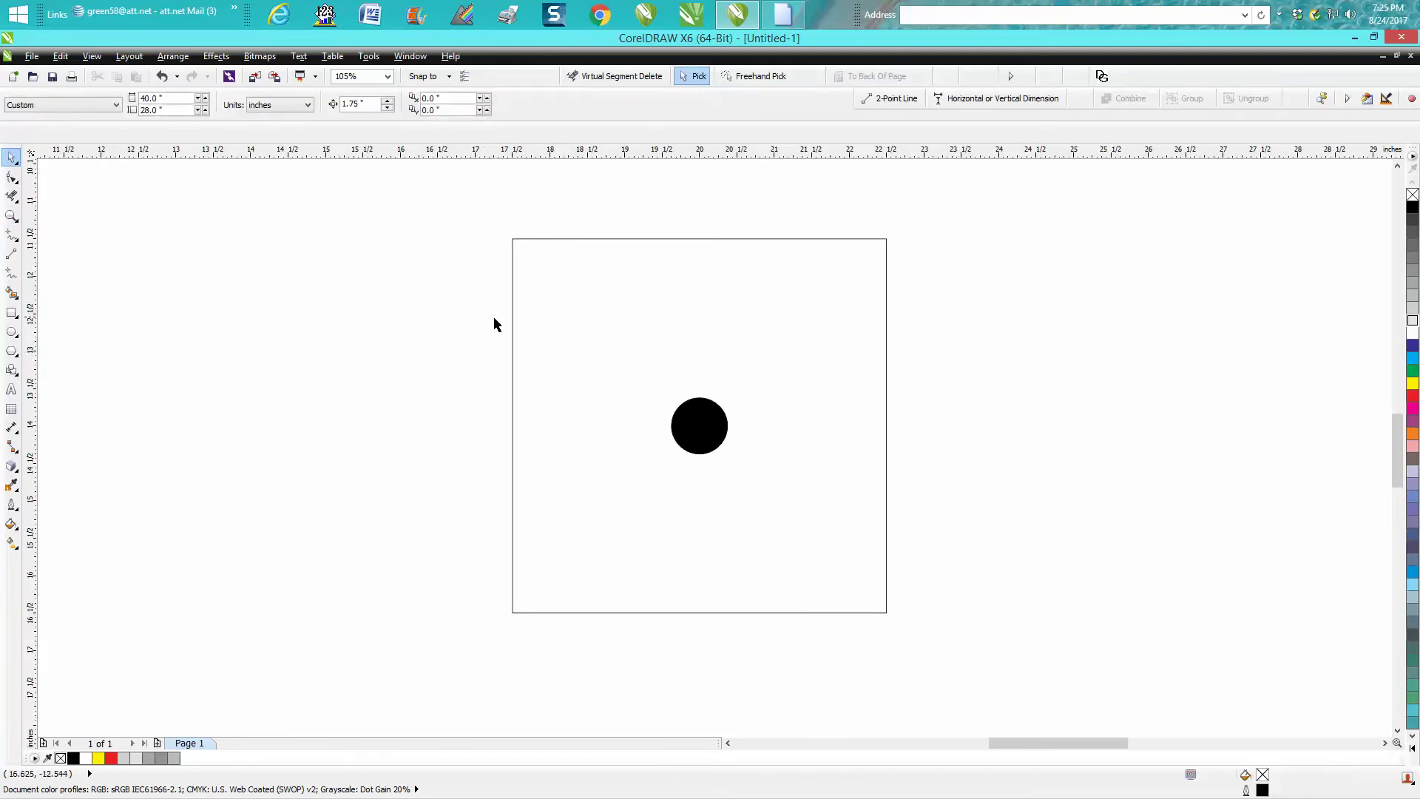
click(703, 424)
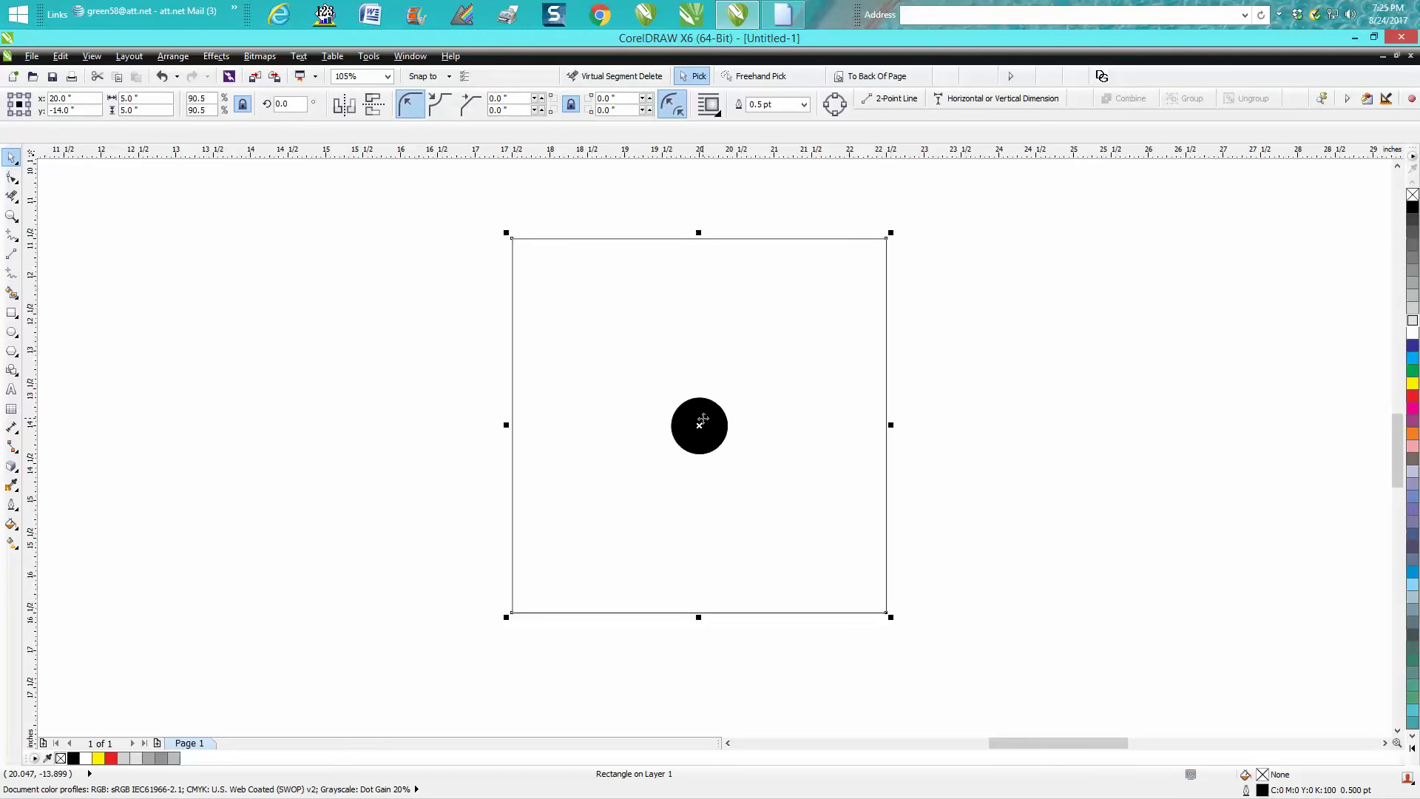
click(930, 427)
click(699, 421)
drag(936, 355, 642, 508)
Send the square To Back Of Page so the black pip stays on top.
click(662, 238)
click(187, 59)
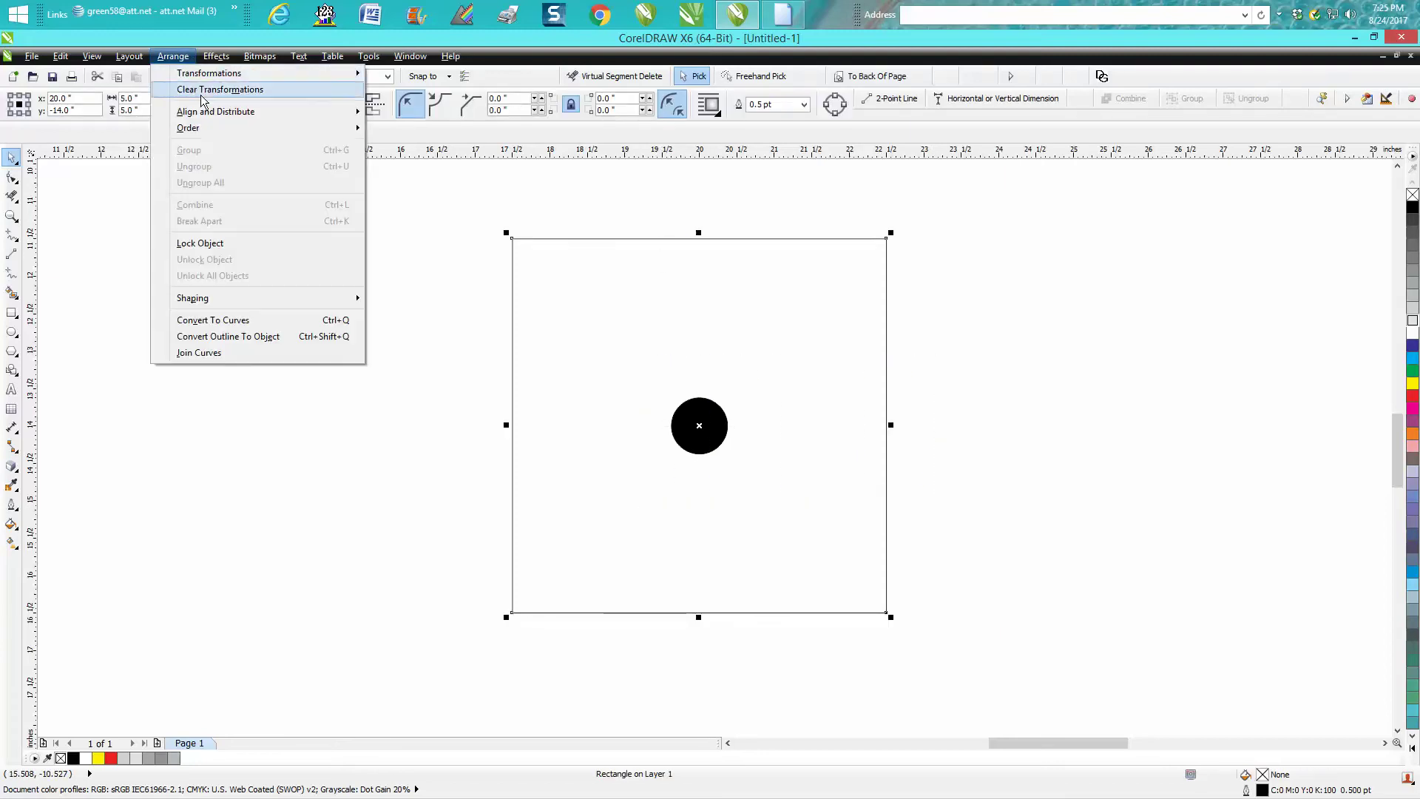
mouse_move(300, 132)
click(452, 153)
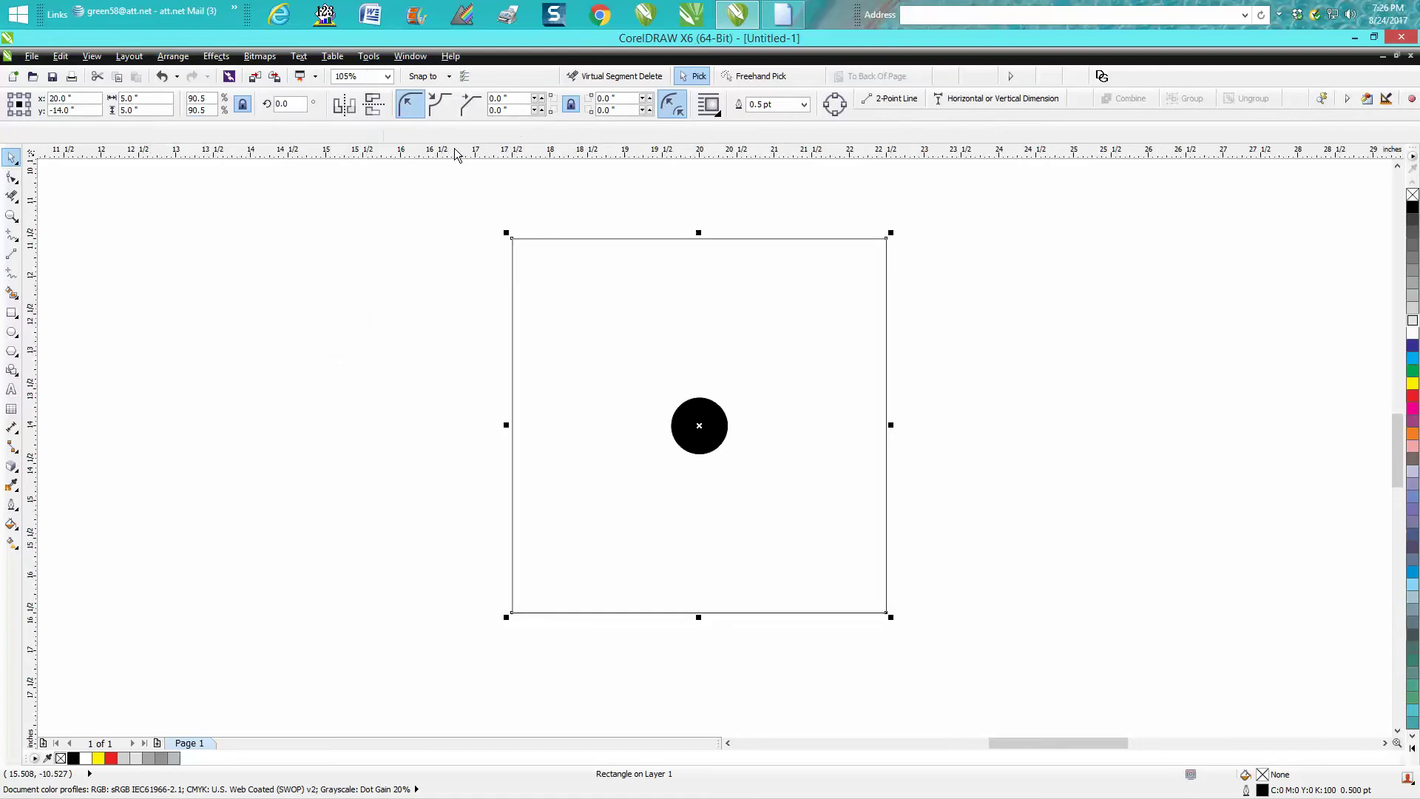
click(715, 440)
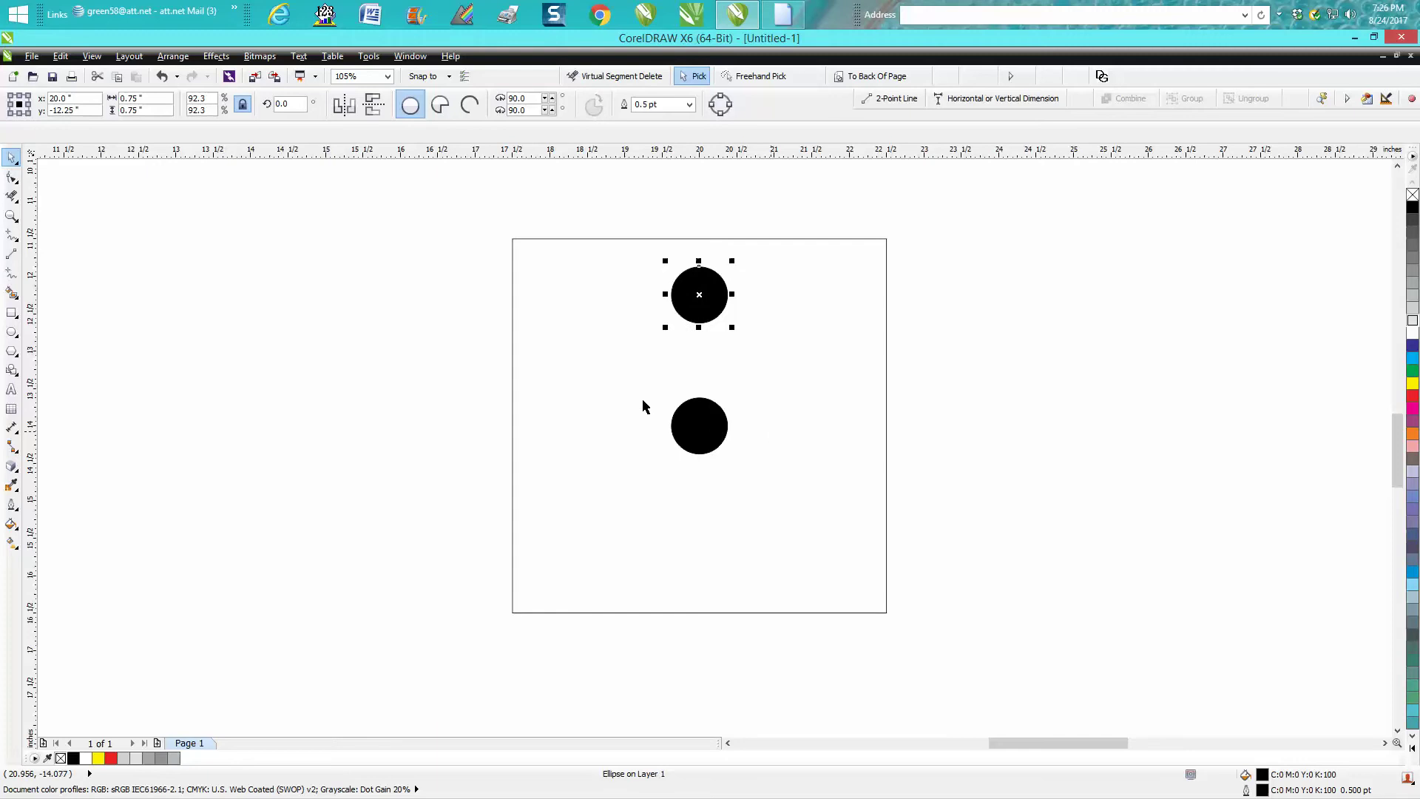
Duplicate the three-dot column to the left, undoing an accidental move of the square.
click(366, 185)
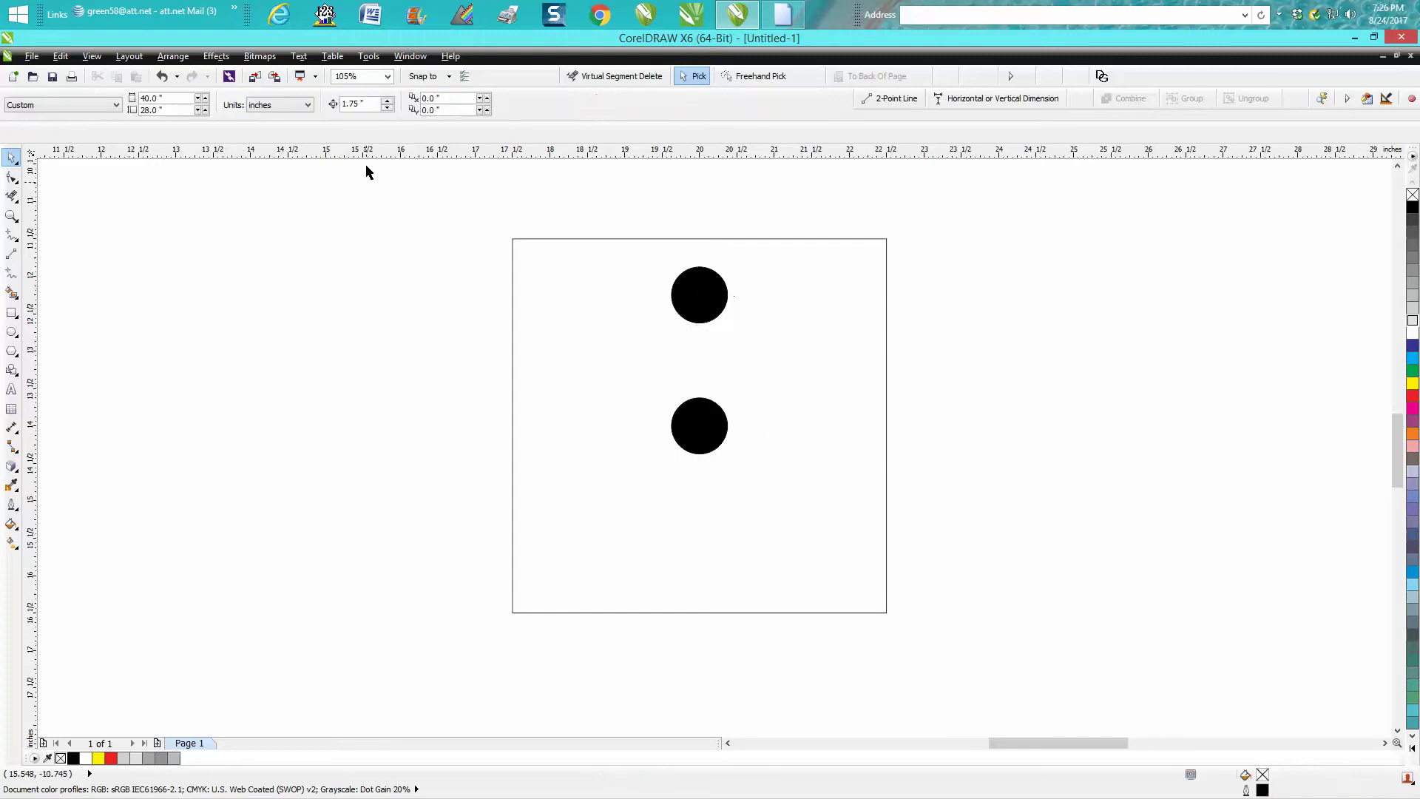
click(699, 424)
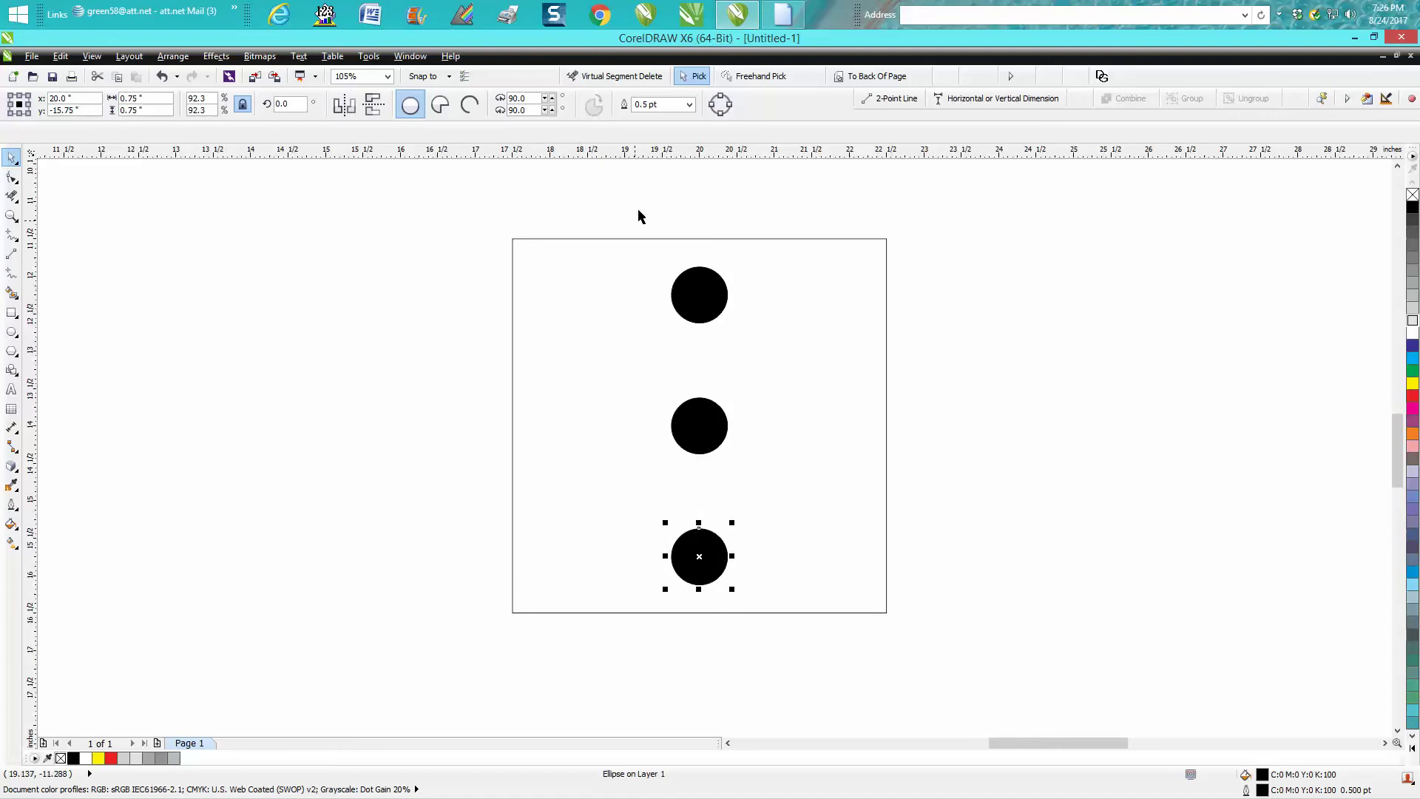
drag(643, 194, 805, 619)
key(ctrl+d)
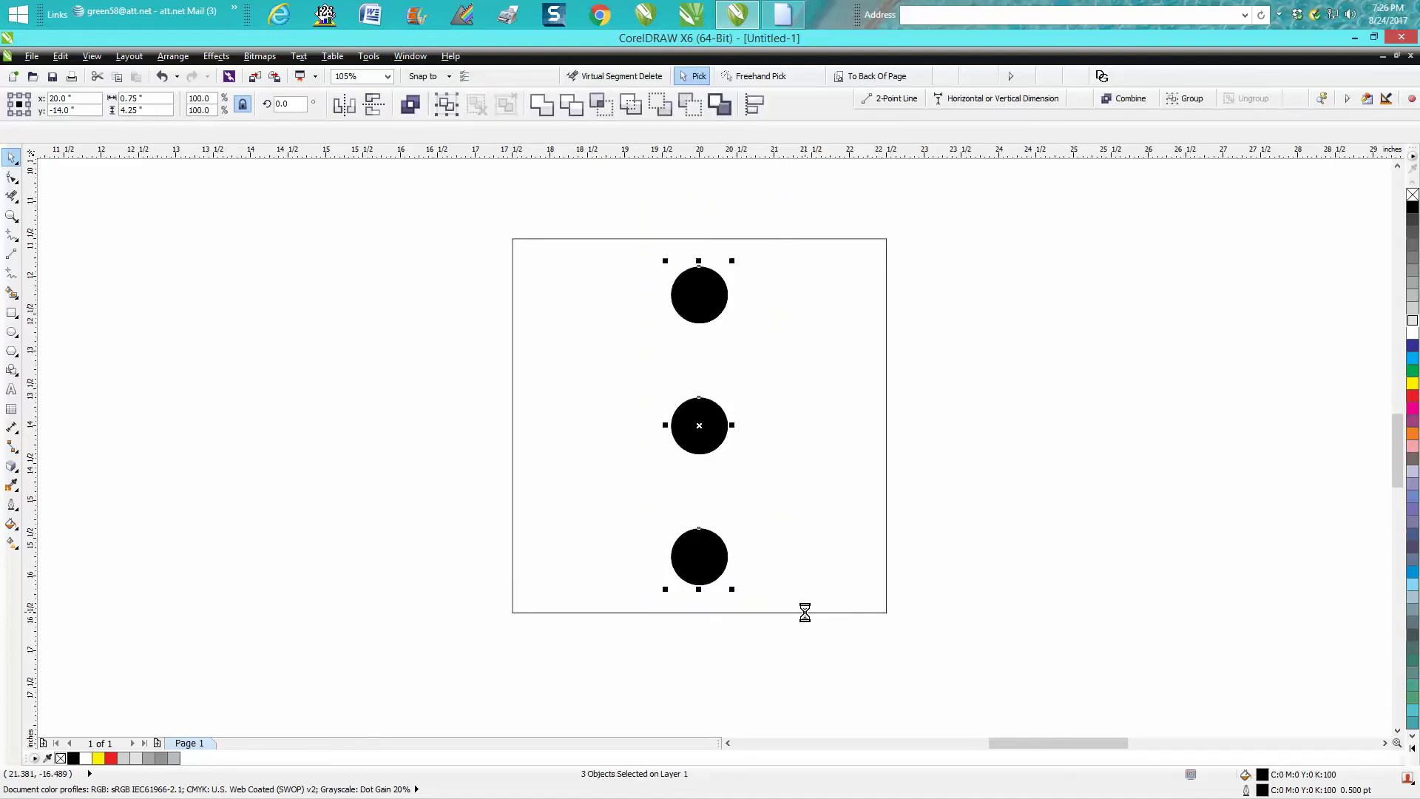
click(757, 613)
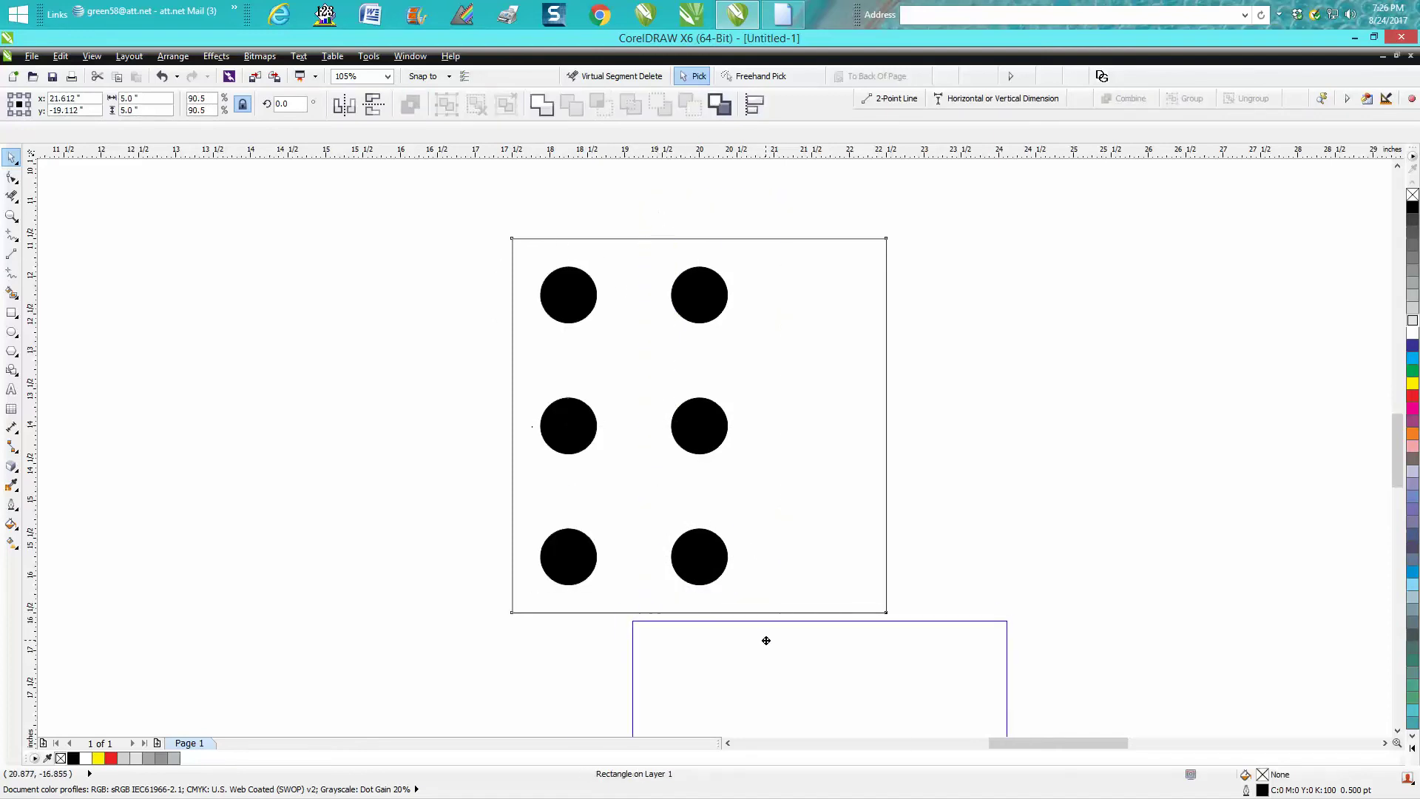
click(162, 76)
Duplicate the middle column to the right to complete the nine-dot grid, and select the face.
drag(600, 191, 773, 659)
key(ctrl+r)
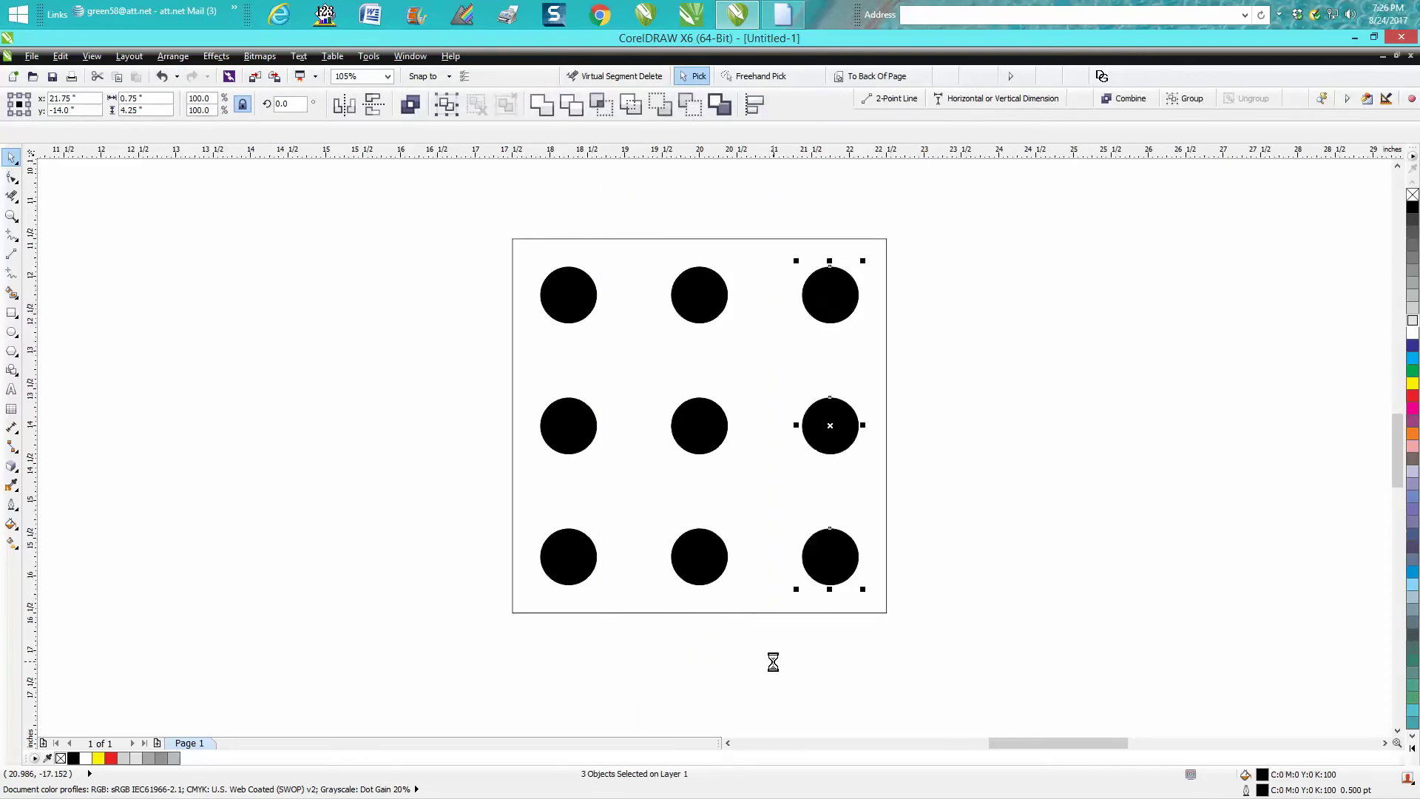
scroll(718, 655, down, 5)
drag(641, 518, 844, 679)
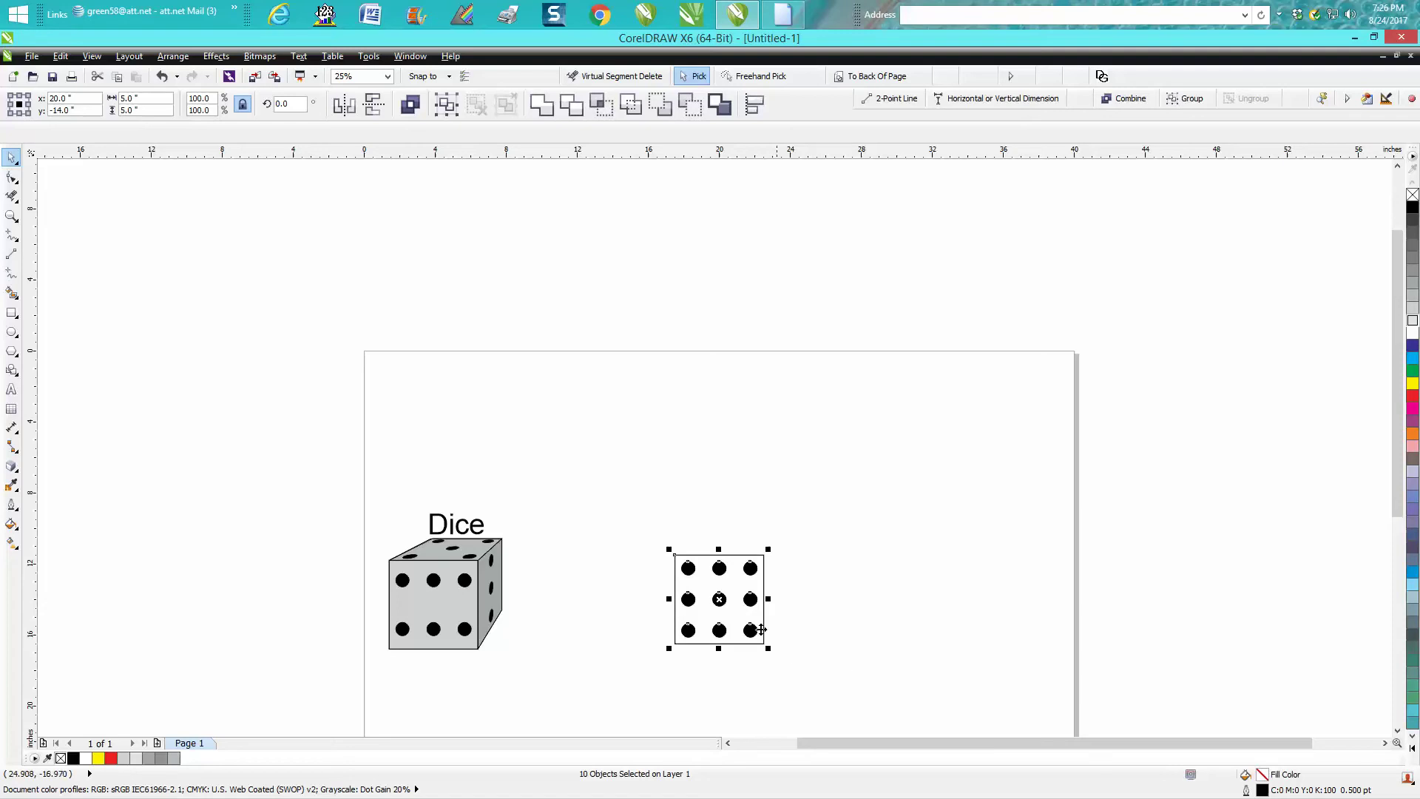
Duplicate the dotted square twice, making three nine-dot faces in a row.
drag(726, 602, 824, 600)
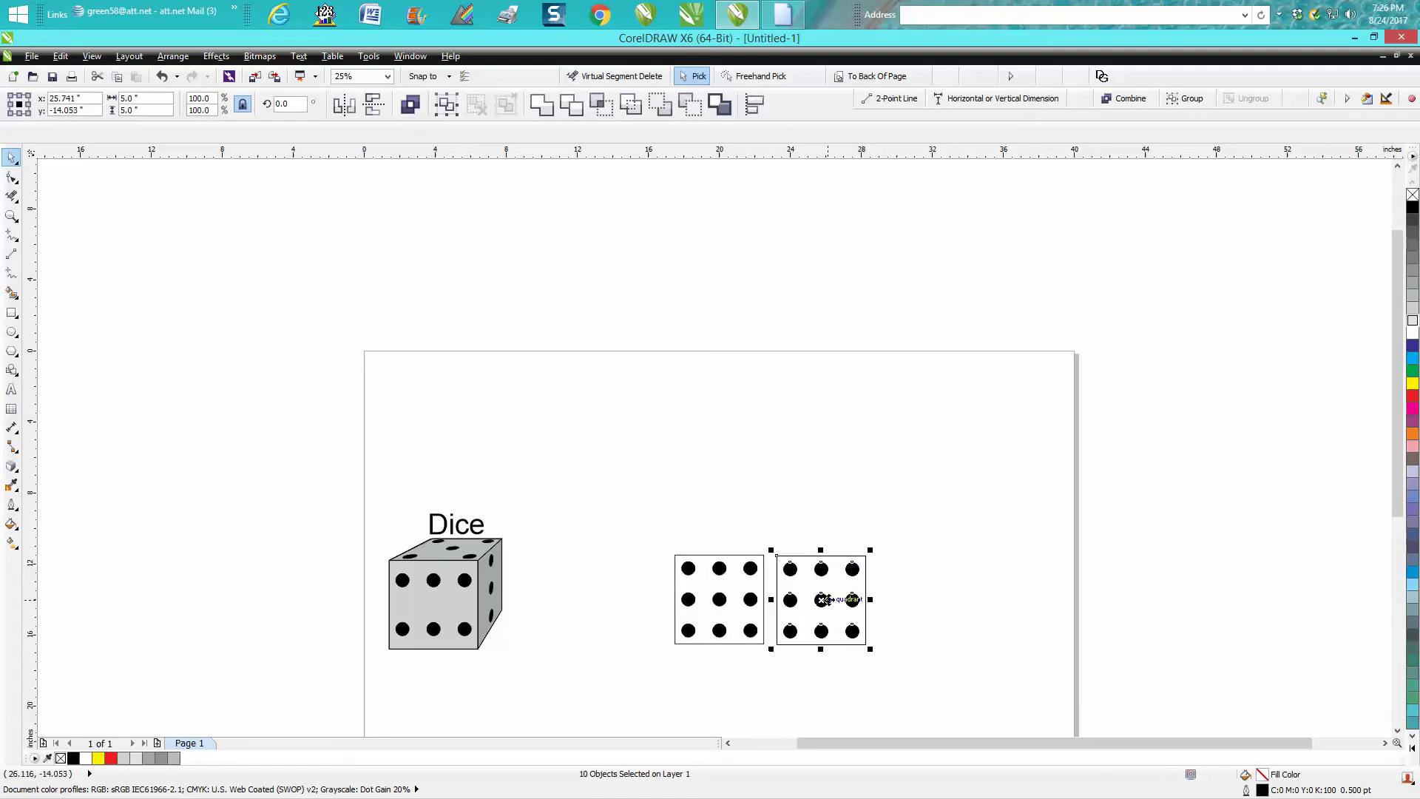
key(ctrl+r)
click(777, 534)
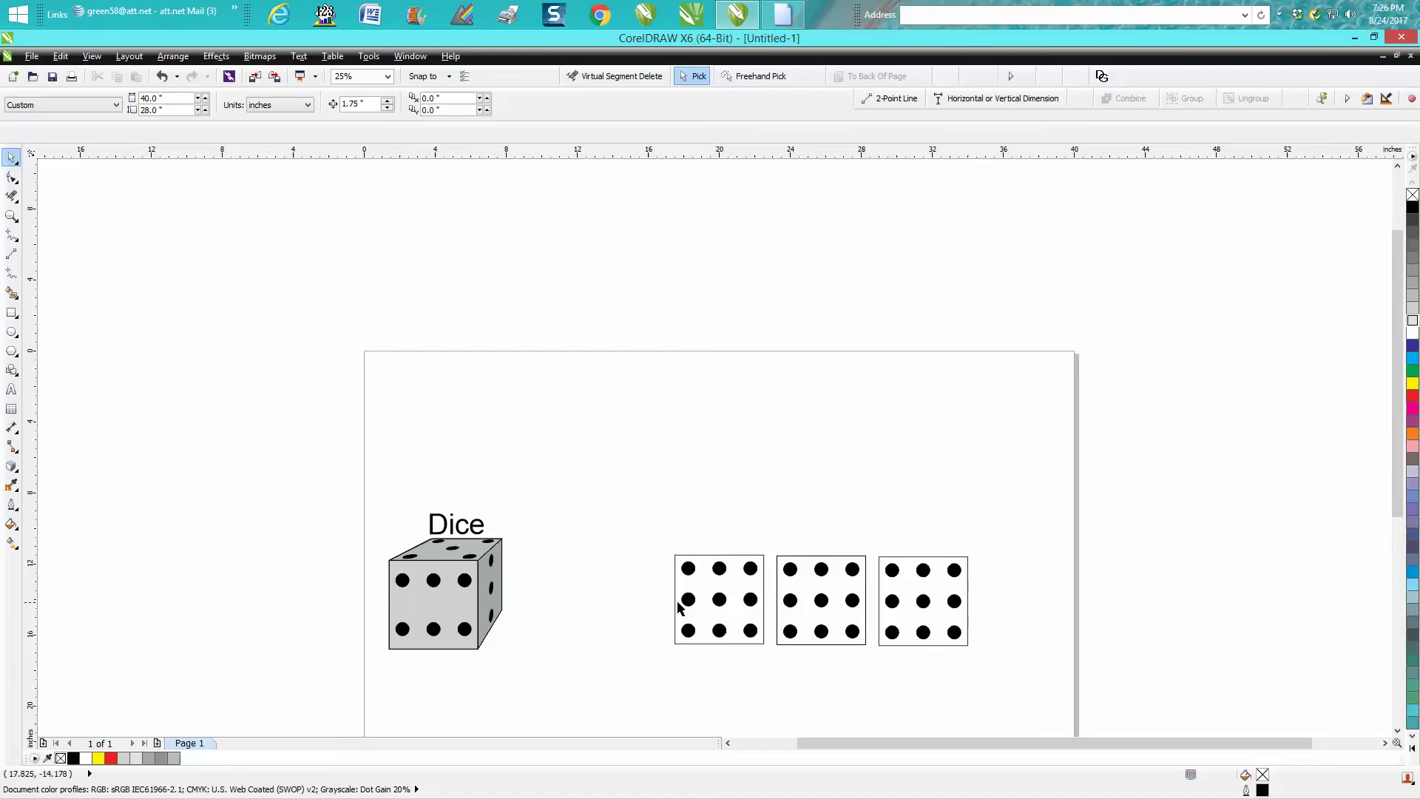
Delete the first face's middle row for six pips and four middle-face dots for five.
drag(672, 590, 768, 625)
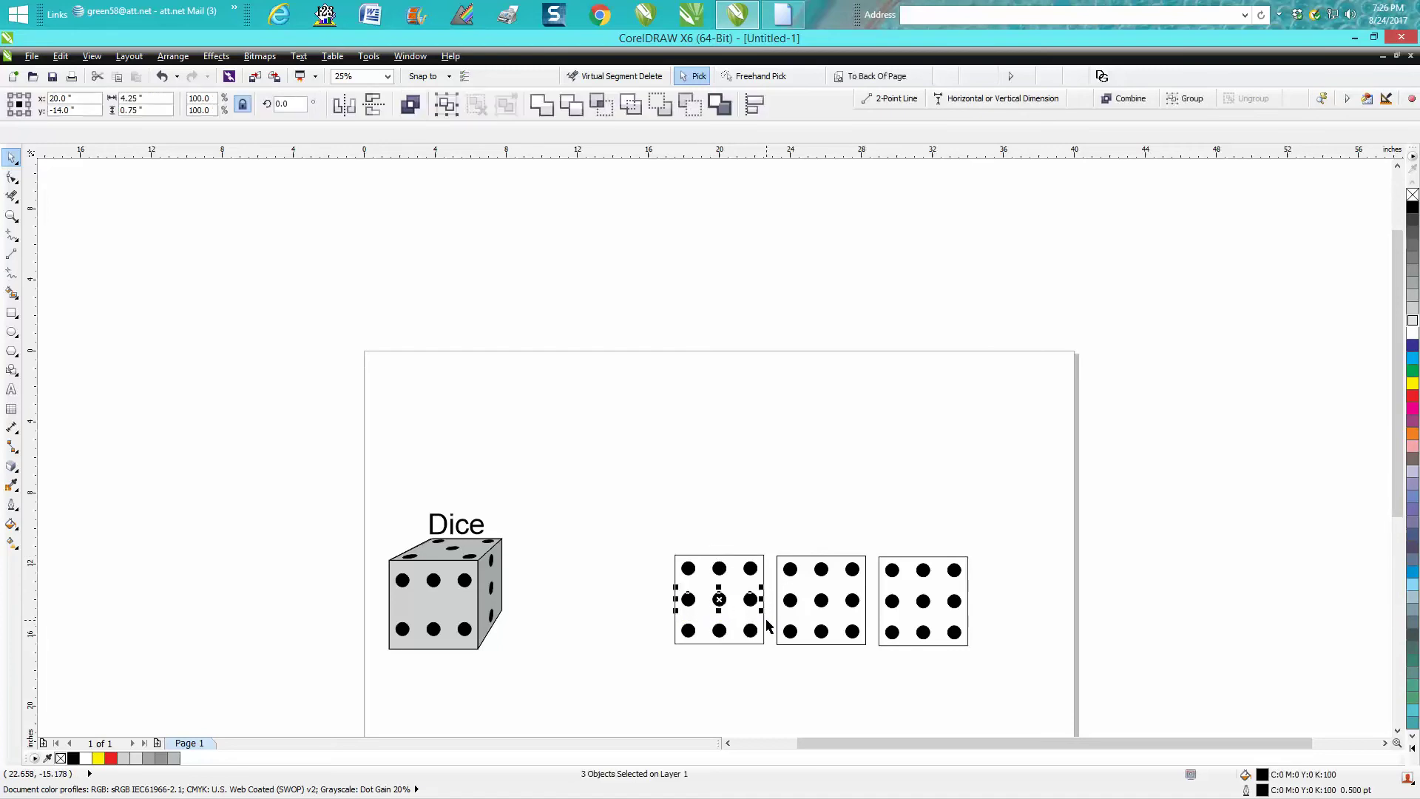
key(Delete)
click(790, 600)
key(Delete)
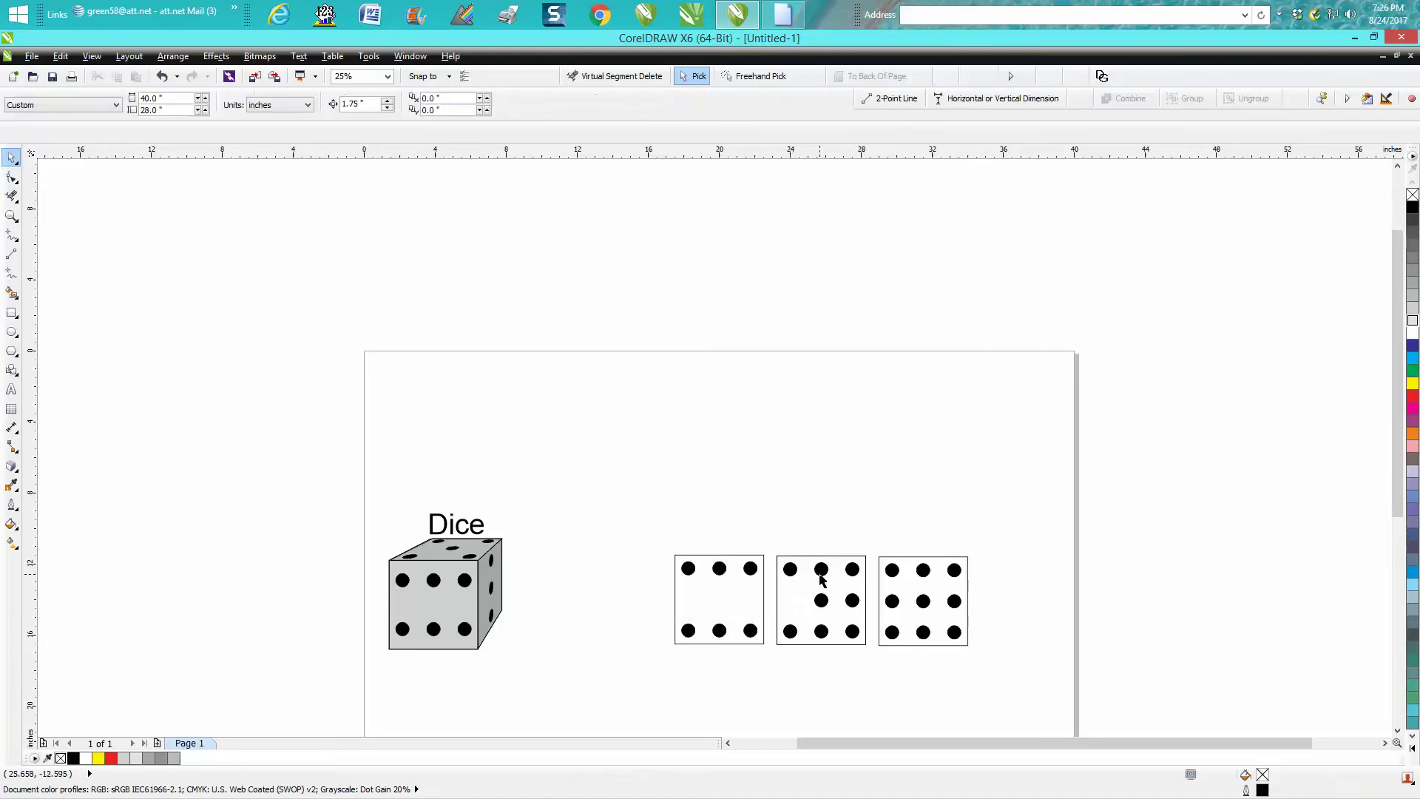
click(821, 569)
key(Delete)
click(852, 600)
key(Delete)
click(821, 631)
key(Delete)
Delete the third face's left and right dot columns, leaving three pips.
drag(882, 548, 920, 675)
key(Delete)
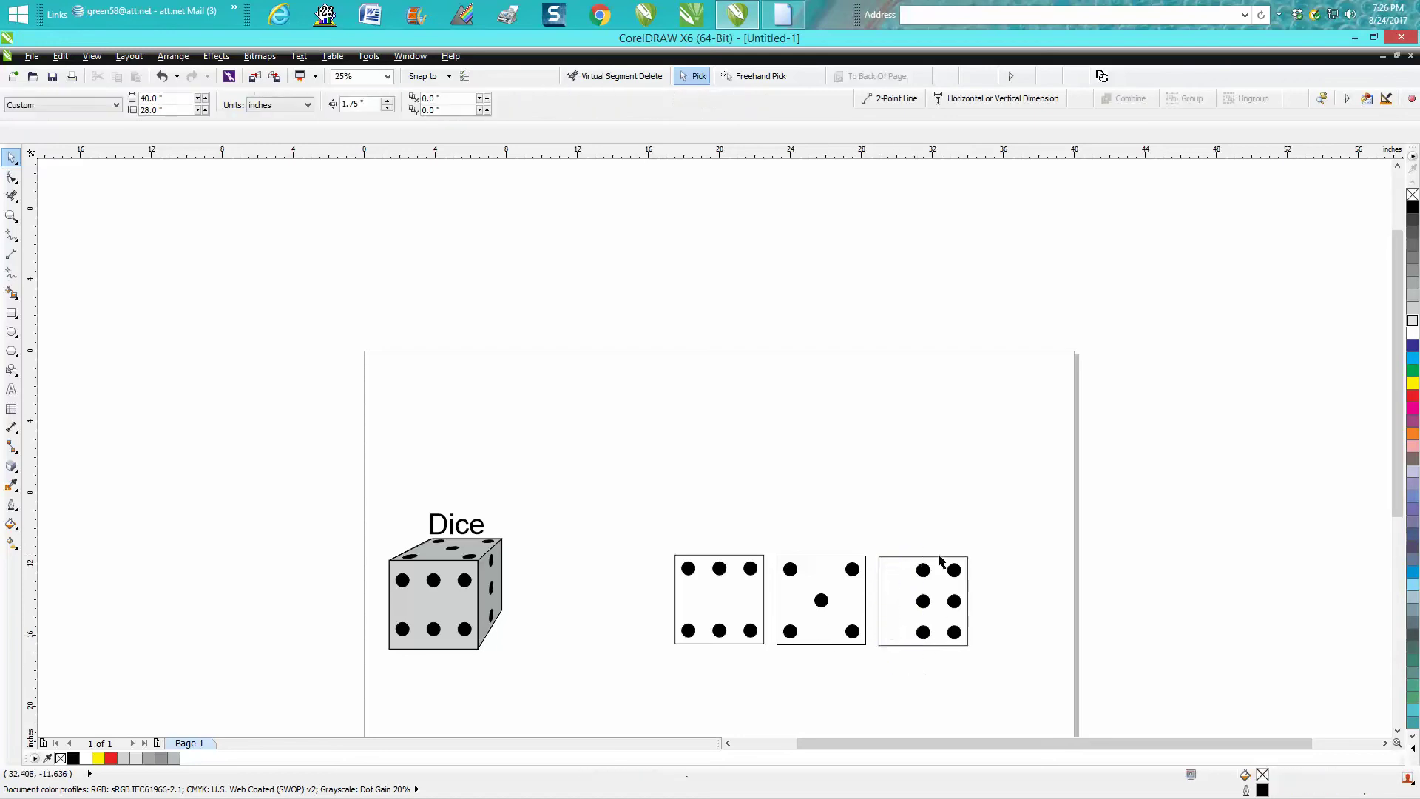
drag(939, 555, 996, 660)
key(Delete)
Group each die face separately, then move all three up near the page top.
drag(651, 559, 977, 681)
drag(658, 519, 776, 674)
key(ctrl+g)
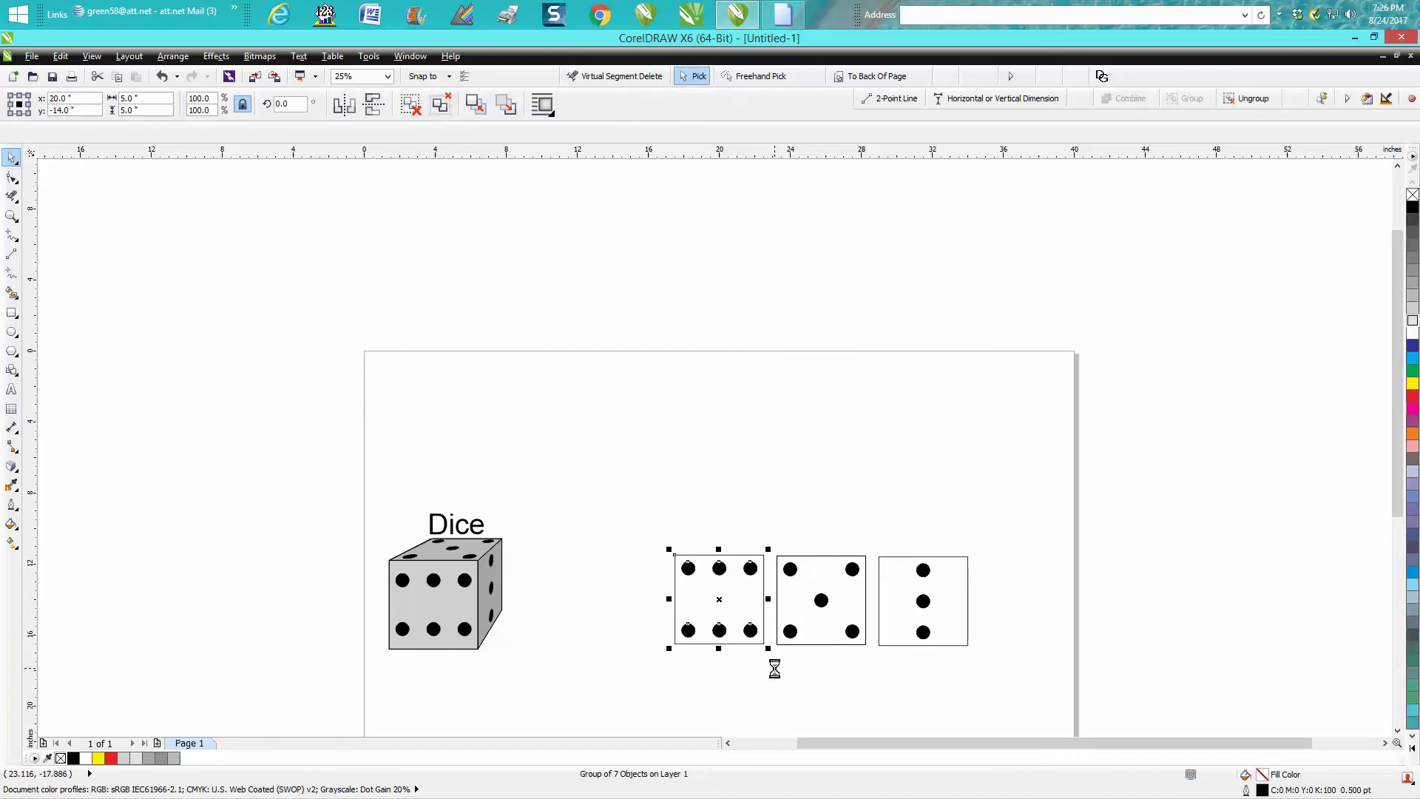
drag(775, 532, 876, 658)
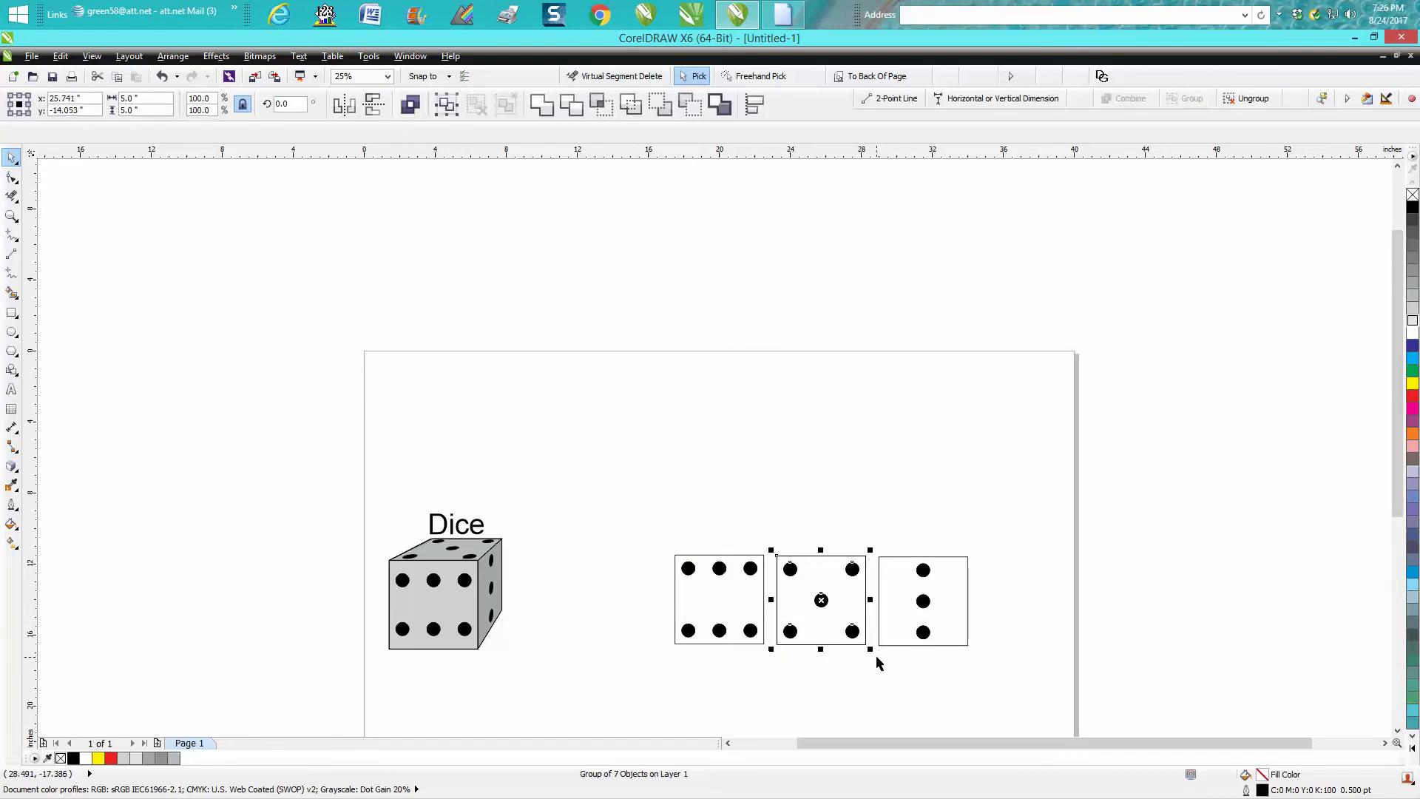
key(ctrl+g)
drag(862, 527, 994, 674)
key(ctrl+g)
drag(616, 507, 1051, 714)
drag(818, 600, 796, 419)
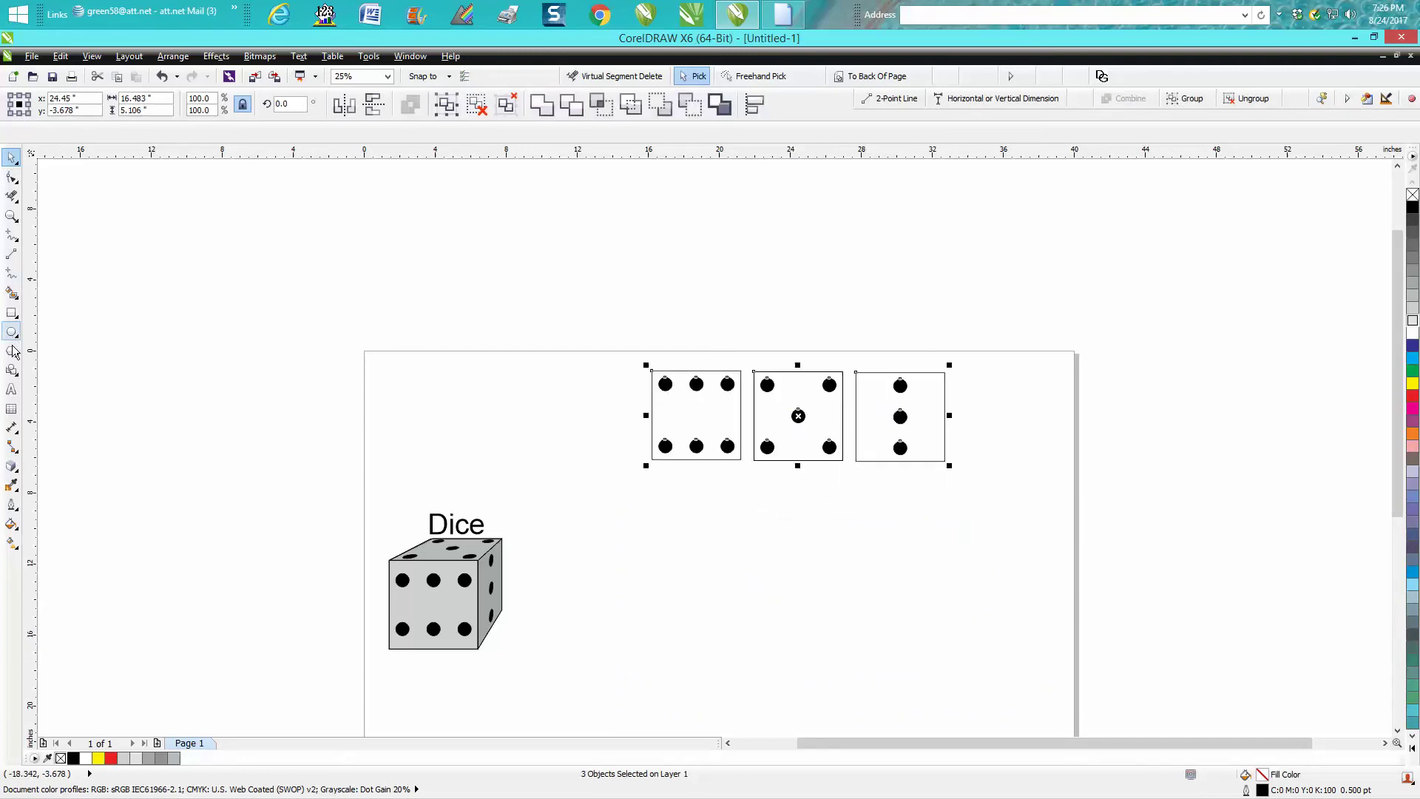
Draw a 5-inch square below the row of dice and zoom in around it.
click(11, 313)
drag(803, 524, 712, 616)
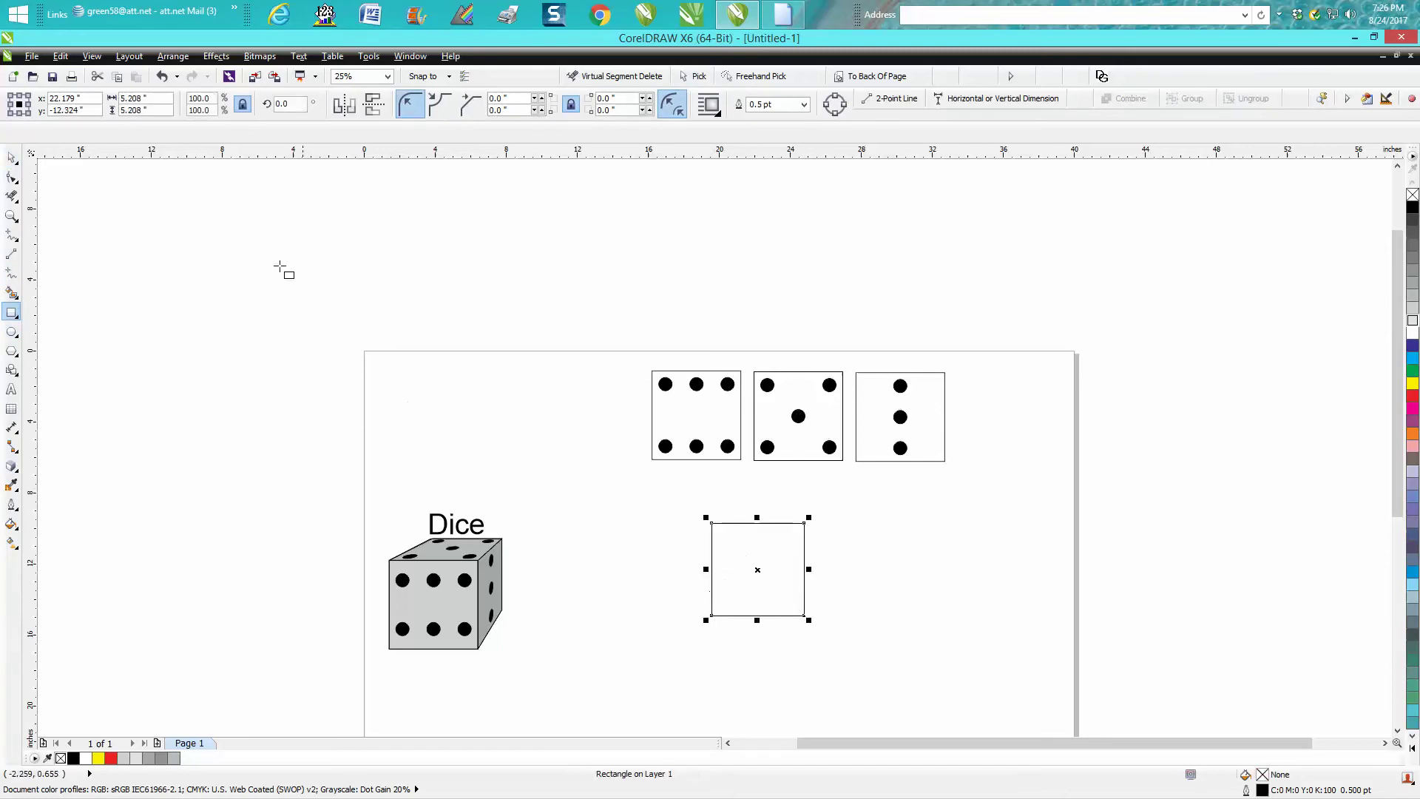
click(140, 97)
text(5)
key(Return)
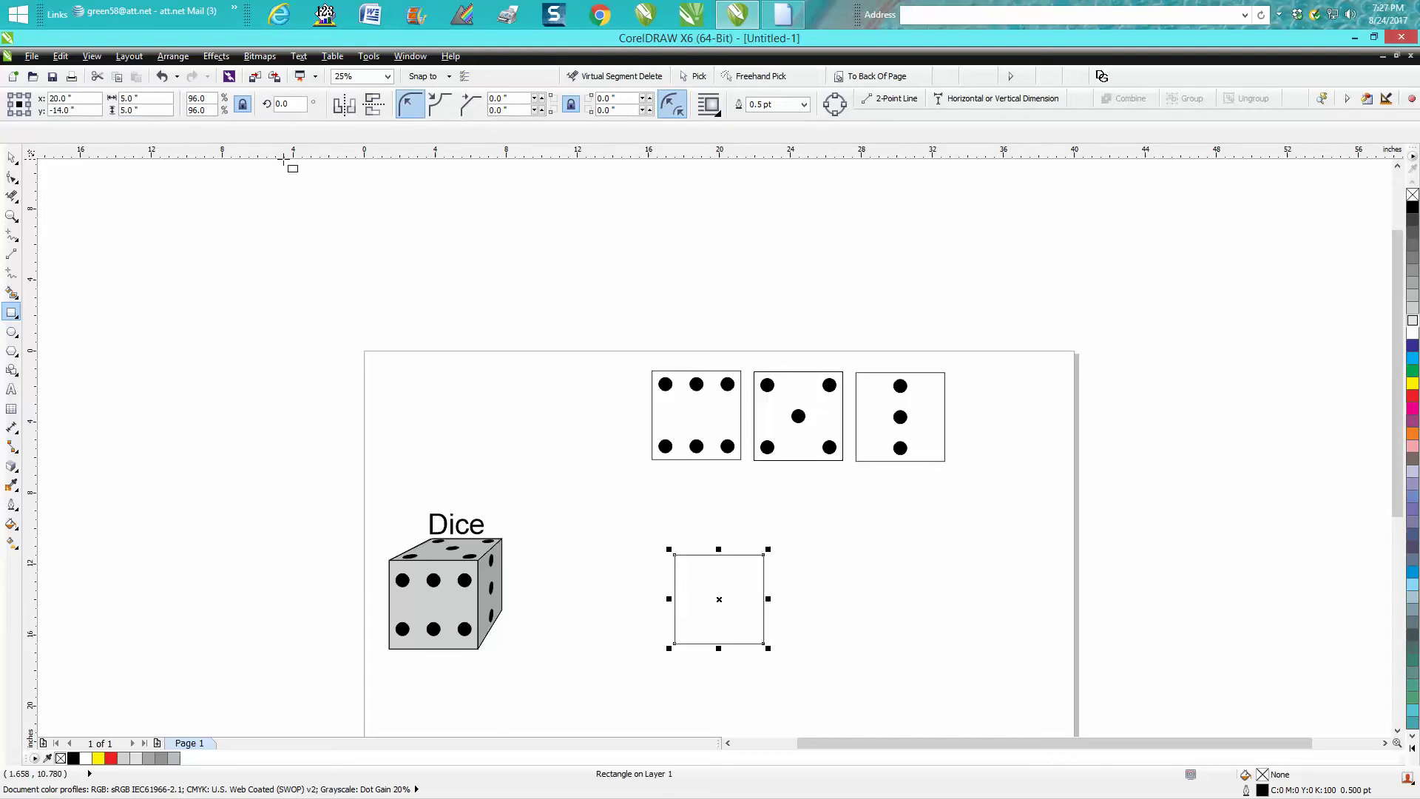
click(11, 215)
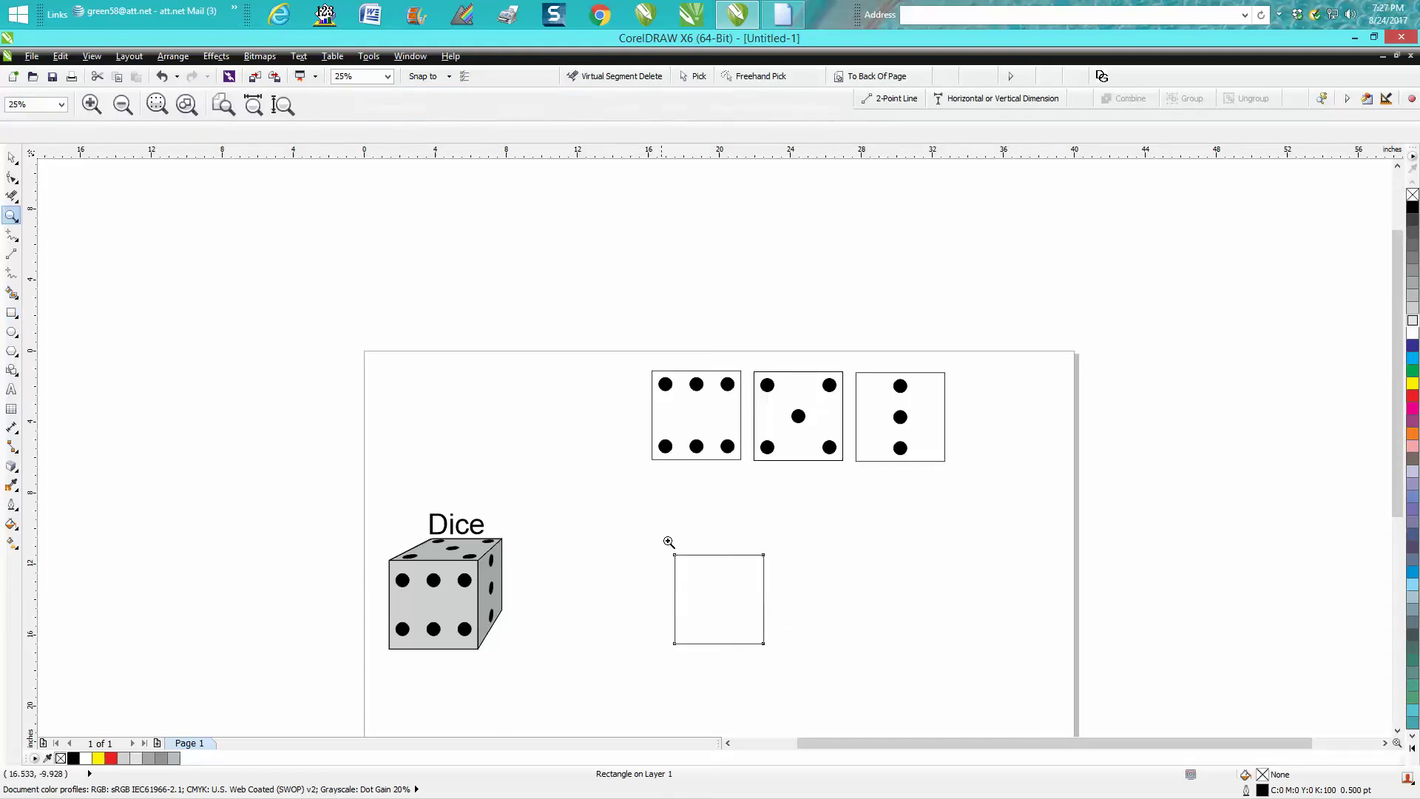
click(673, 622)
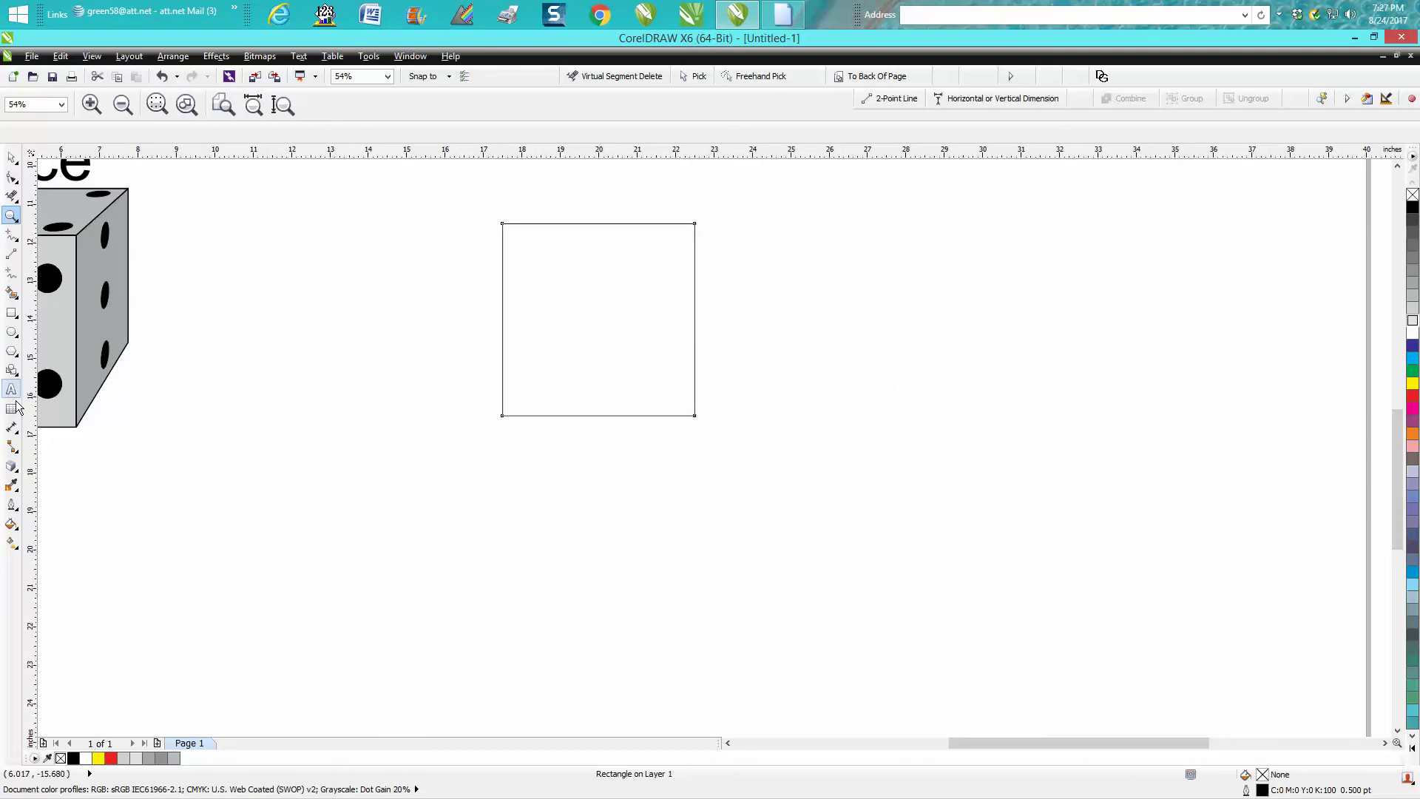
click(17, 472)
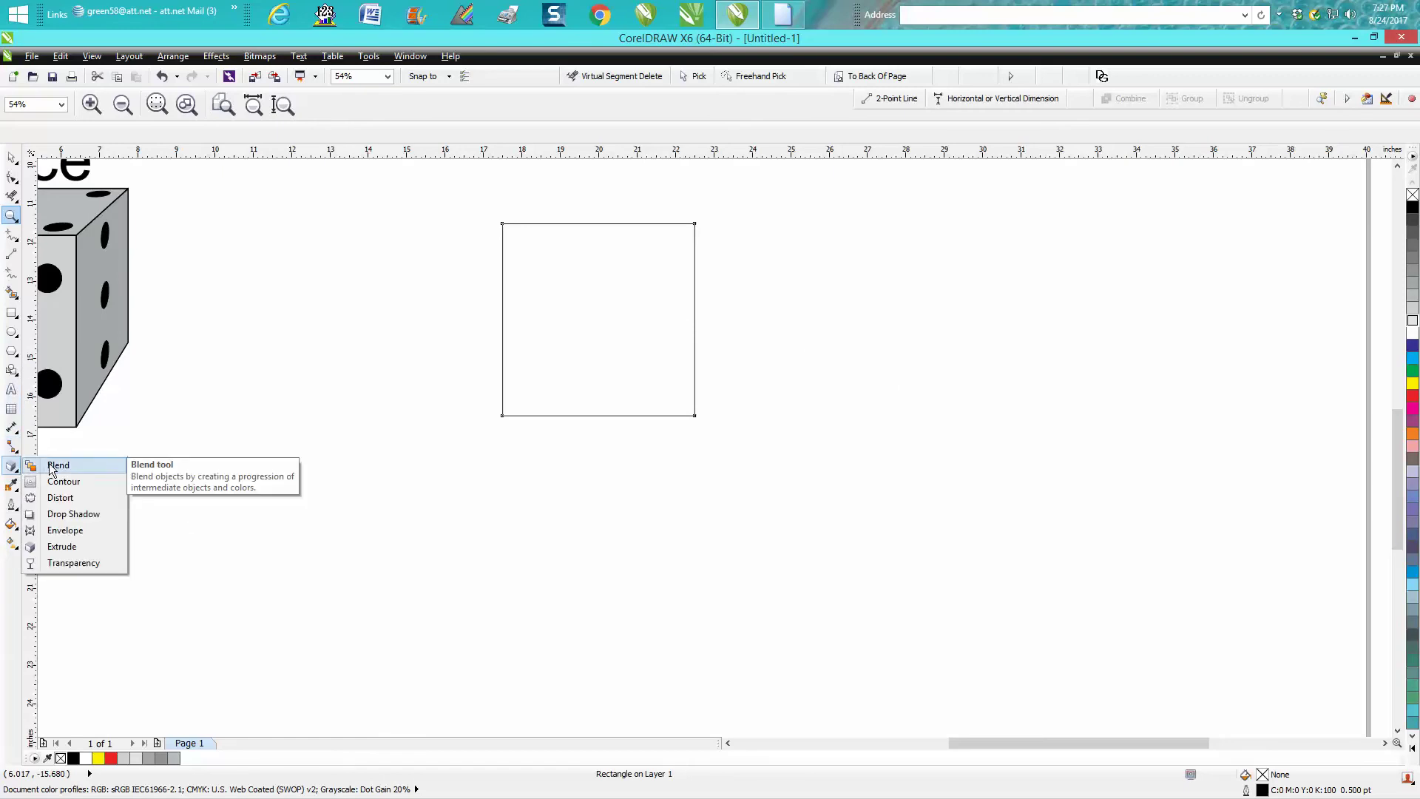
Extrude the square toward the upper right into a cube and select the extrusion.
click(59, 546)
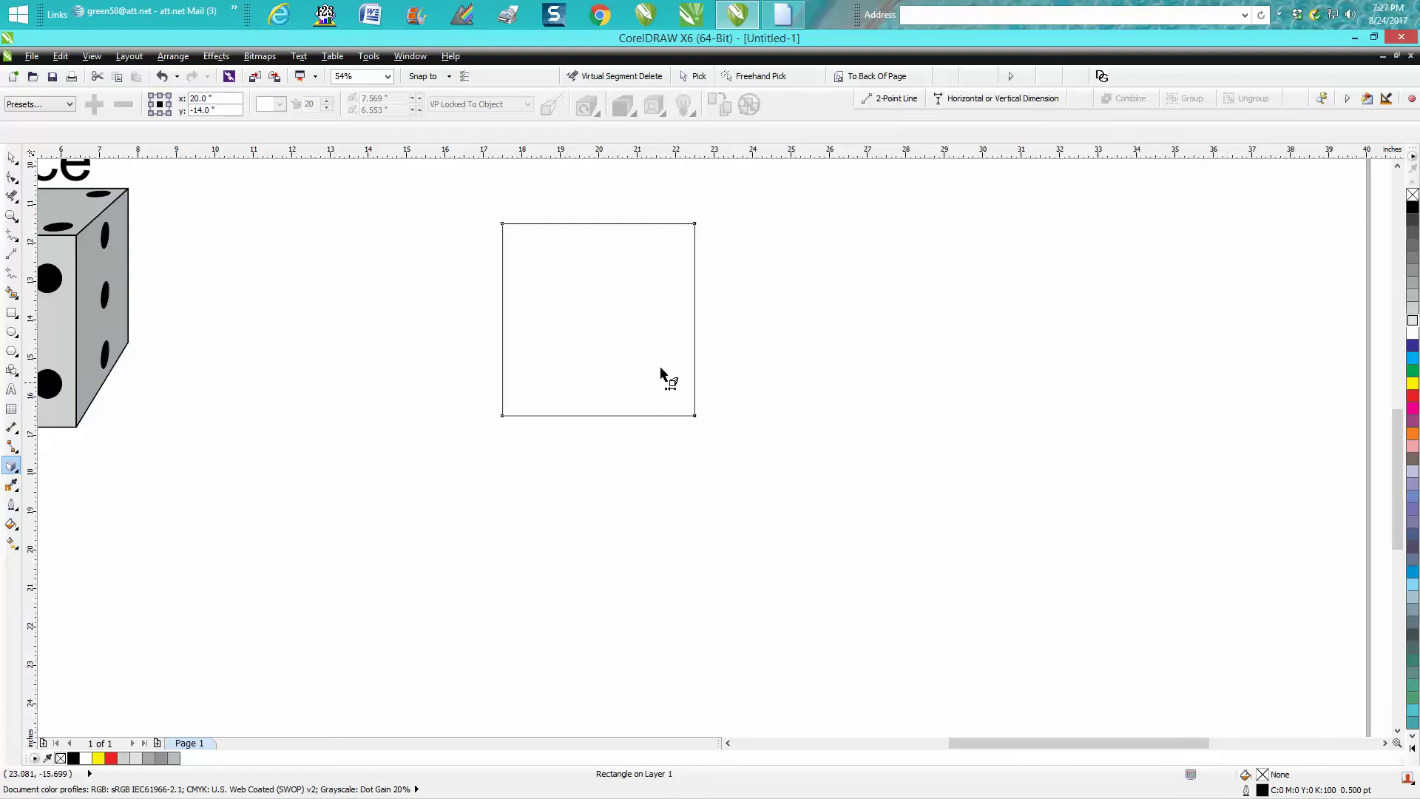
drag(605, 328, 865, 176)
click(12, 158)
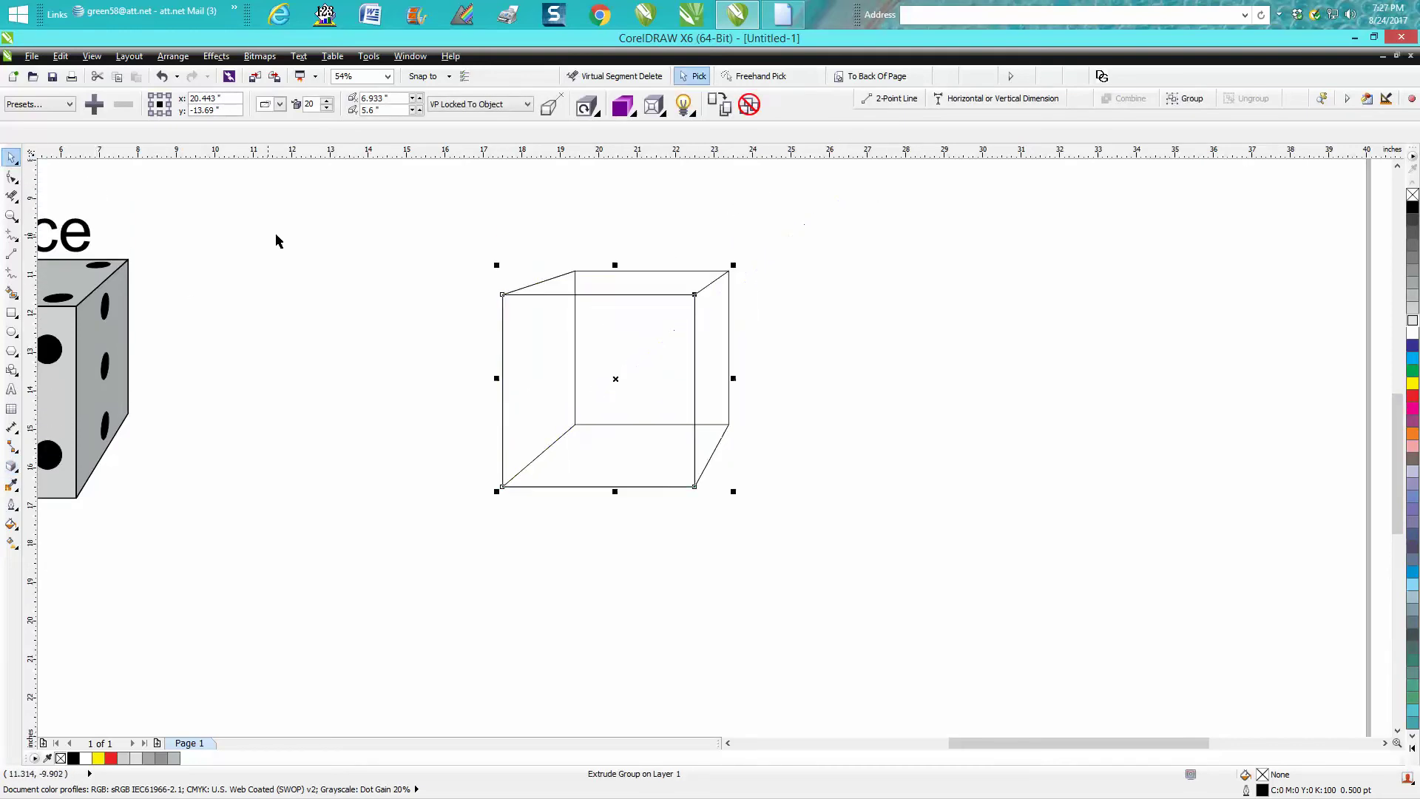
click(279, 235)
drag(443, 231, 895, 622)
drag(462, 235, 856, 544)
Break the extrude group apart and delete the cube's five hidden back segments.
click(173, 56)
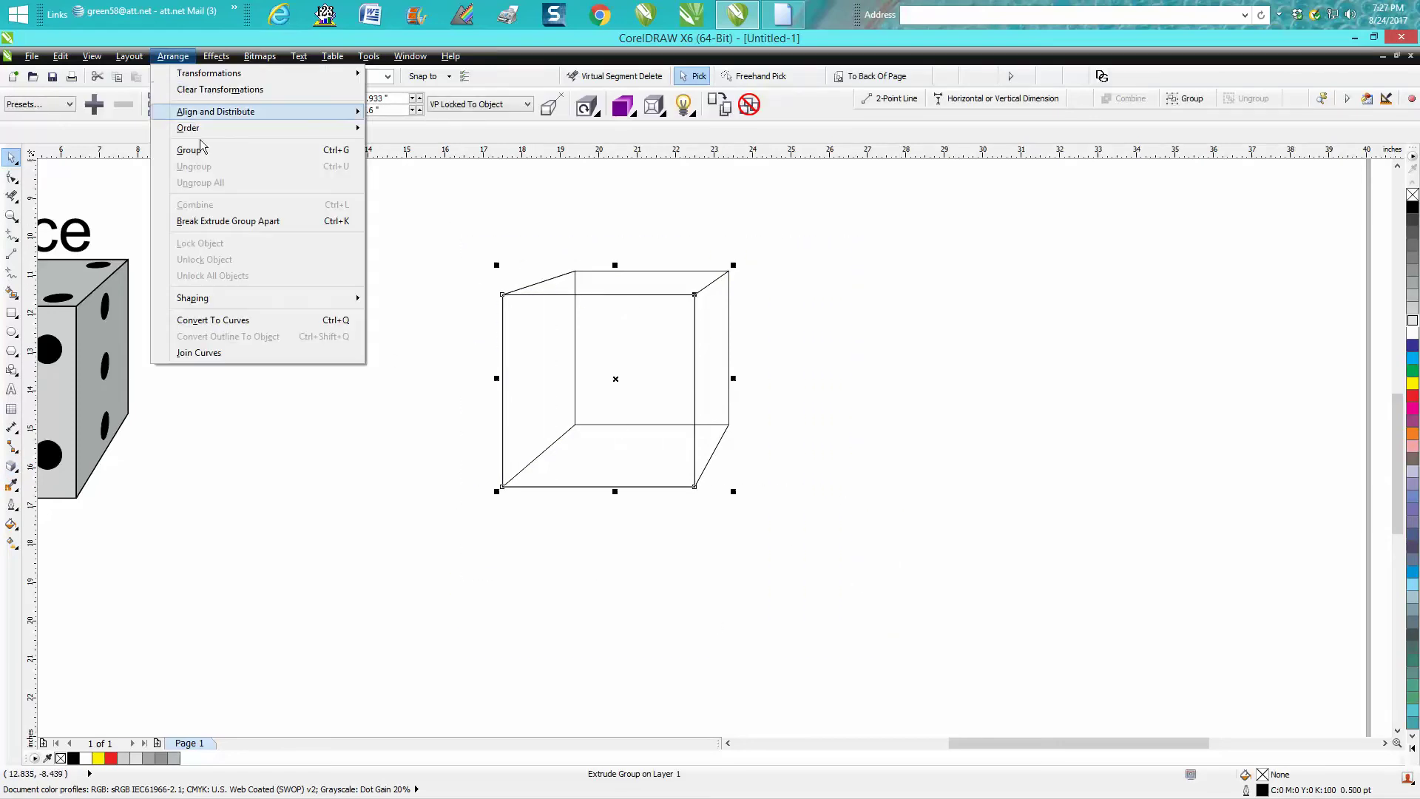
click(238, 221)
click(11, 196)
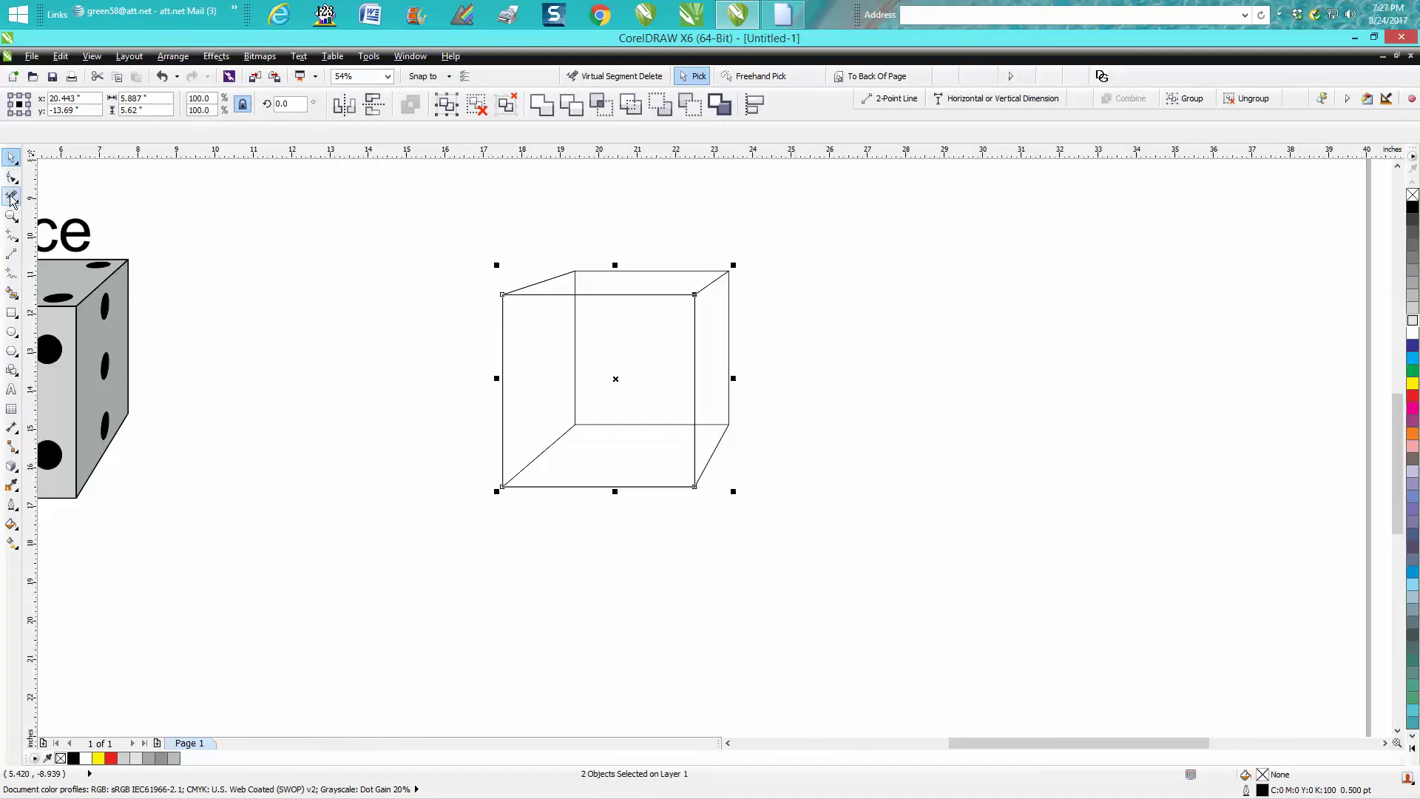
click(575, 280)
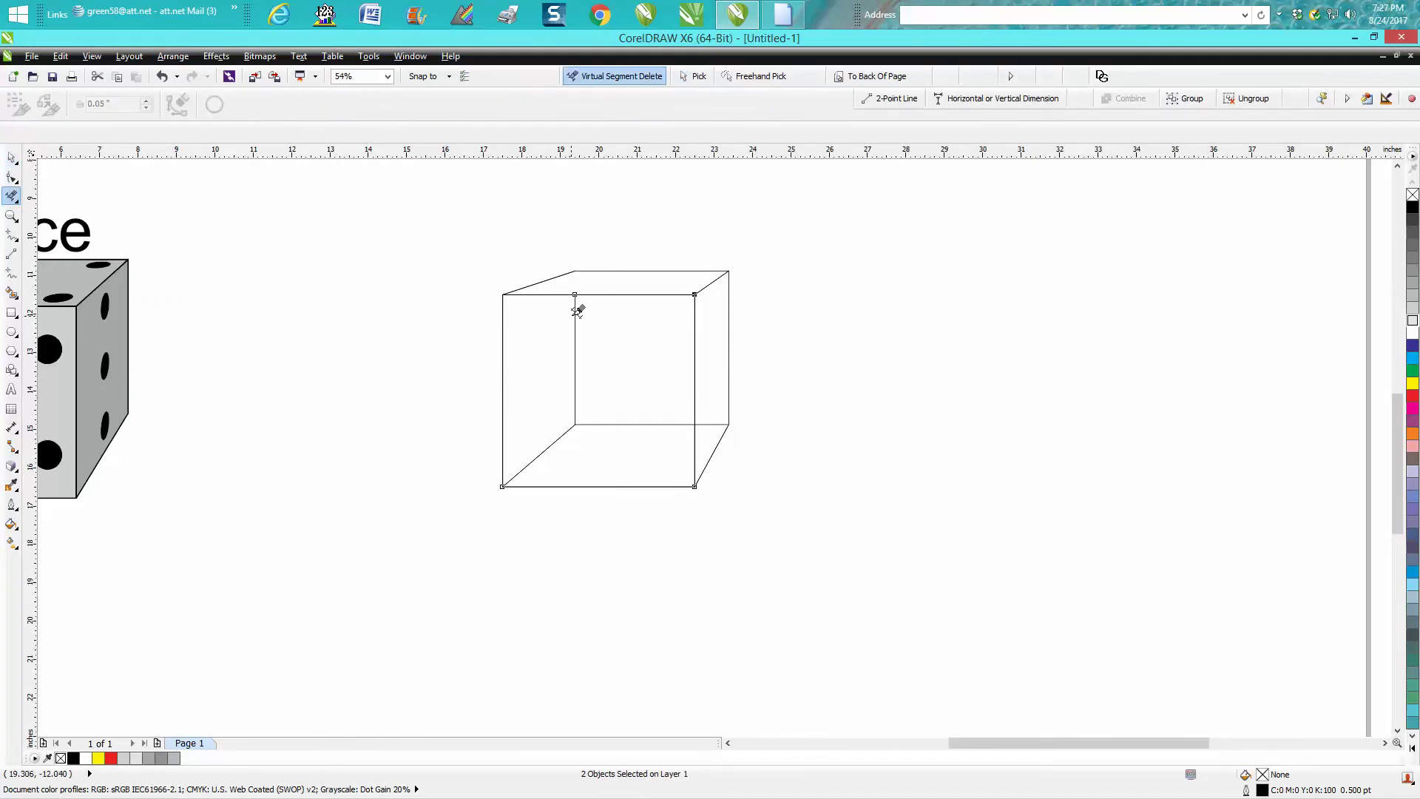
click(576, 303)
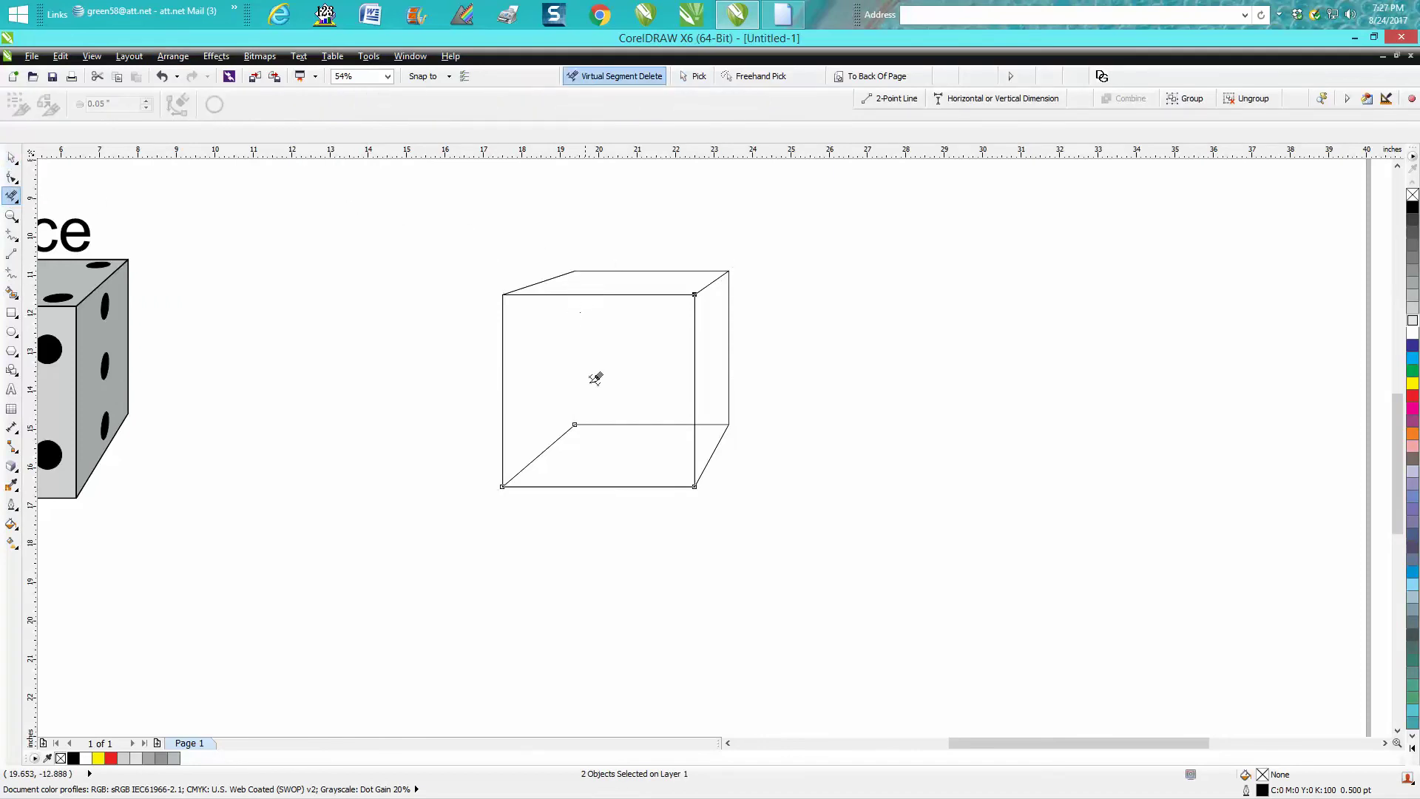
click(618, 424)
click(570, 425)
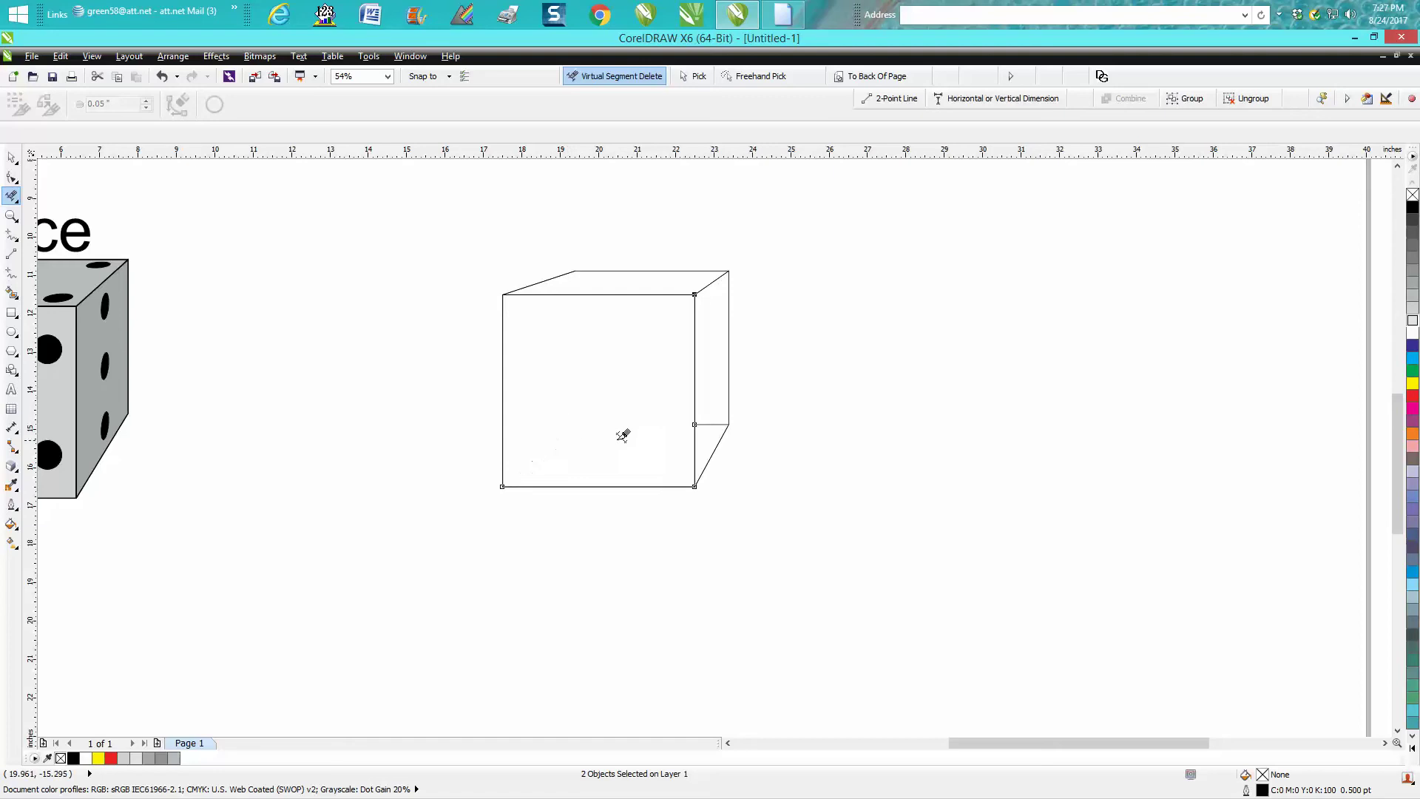
click(720, 422)
Select the cleaned-up cube outline.
click(11, 157)
drag(390, 237, 827, 511)
scroll(706, 510, down, 2)
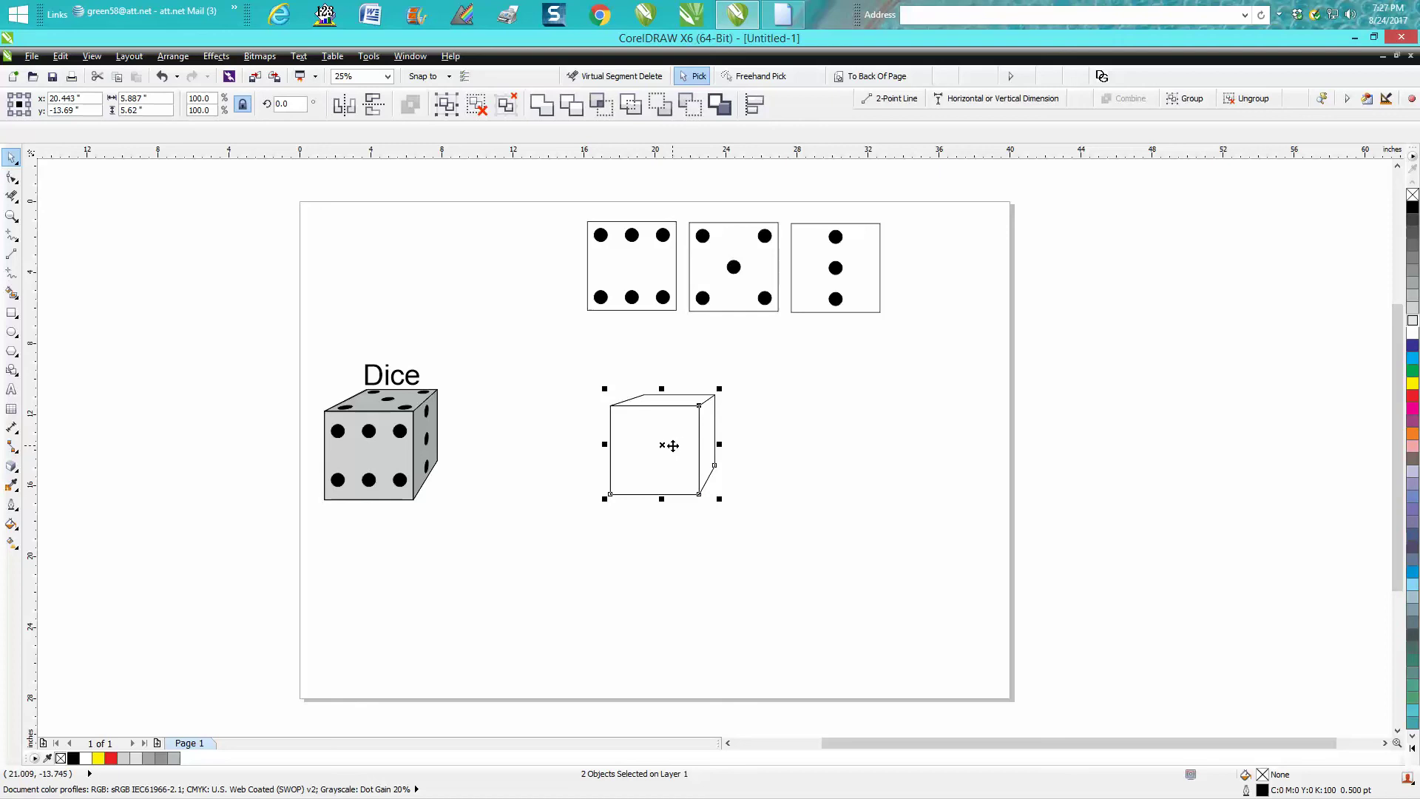
Smart Fill the cube's right and top faces with grey.
click(567, 427)
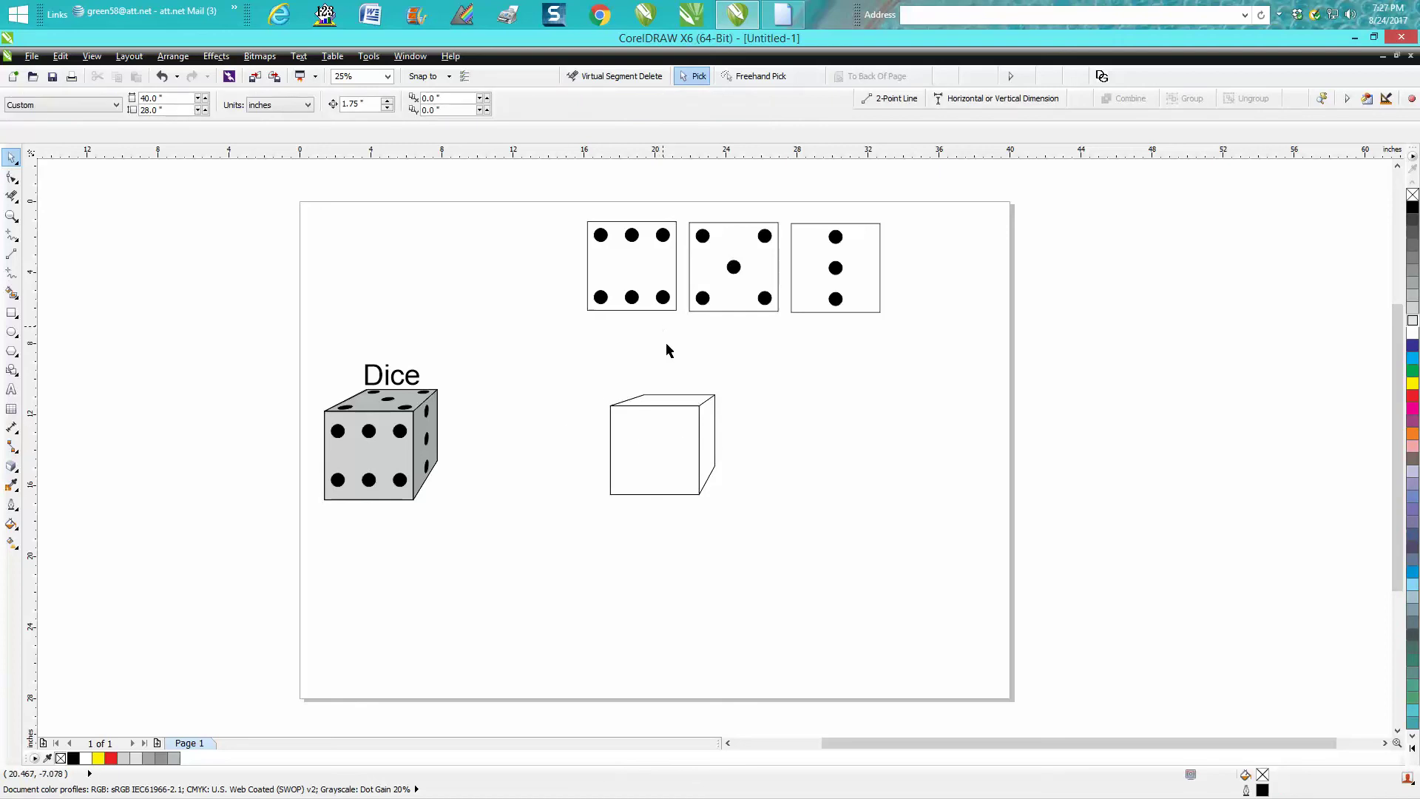
click(712, 433)
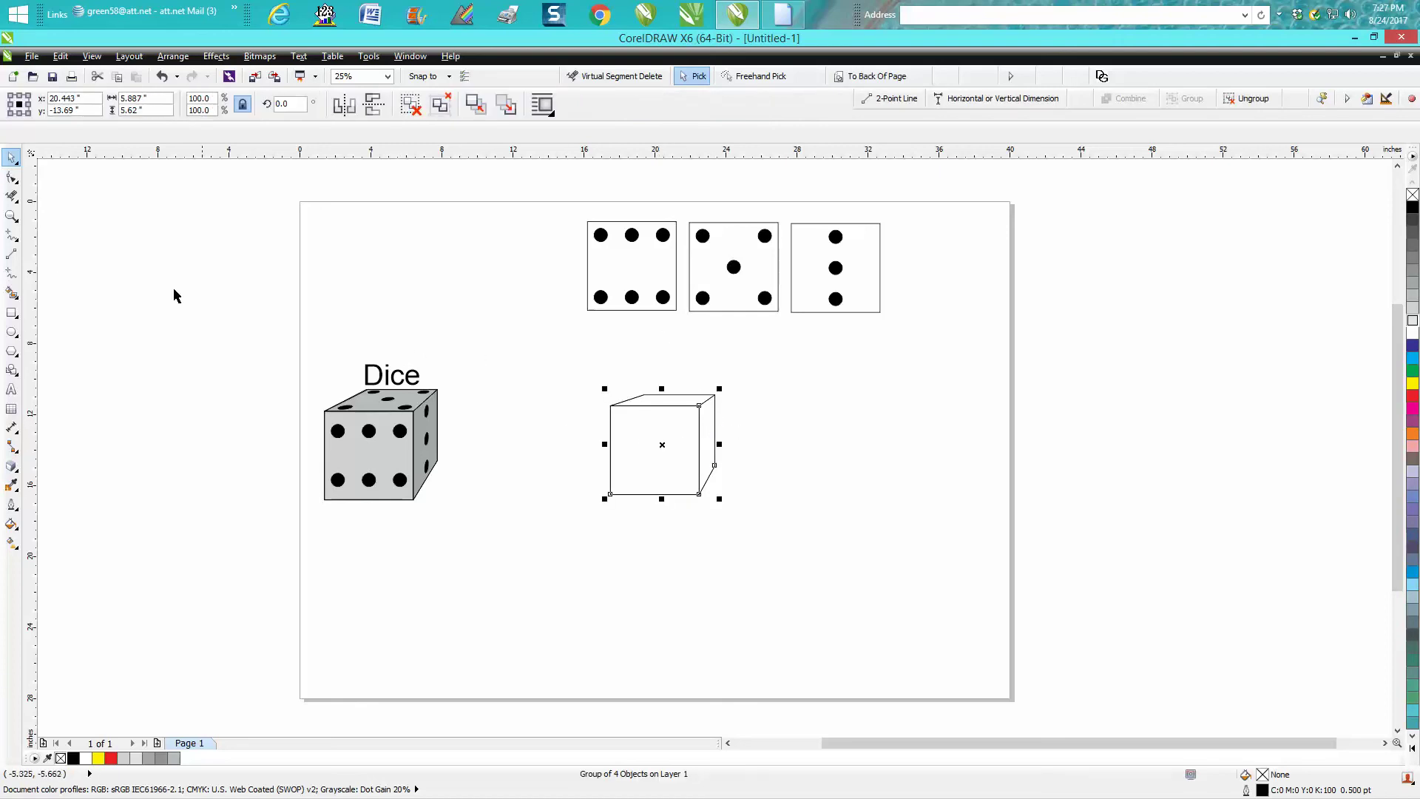
click(11, 293)
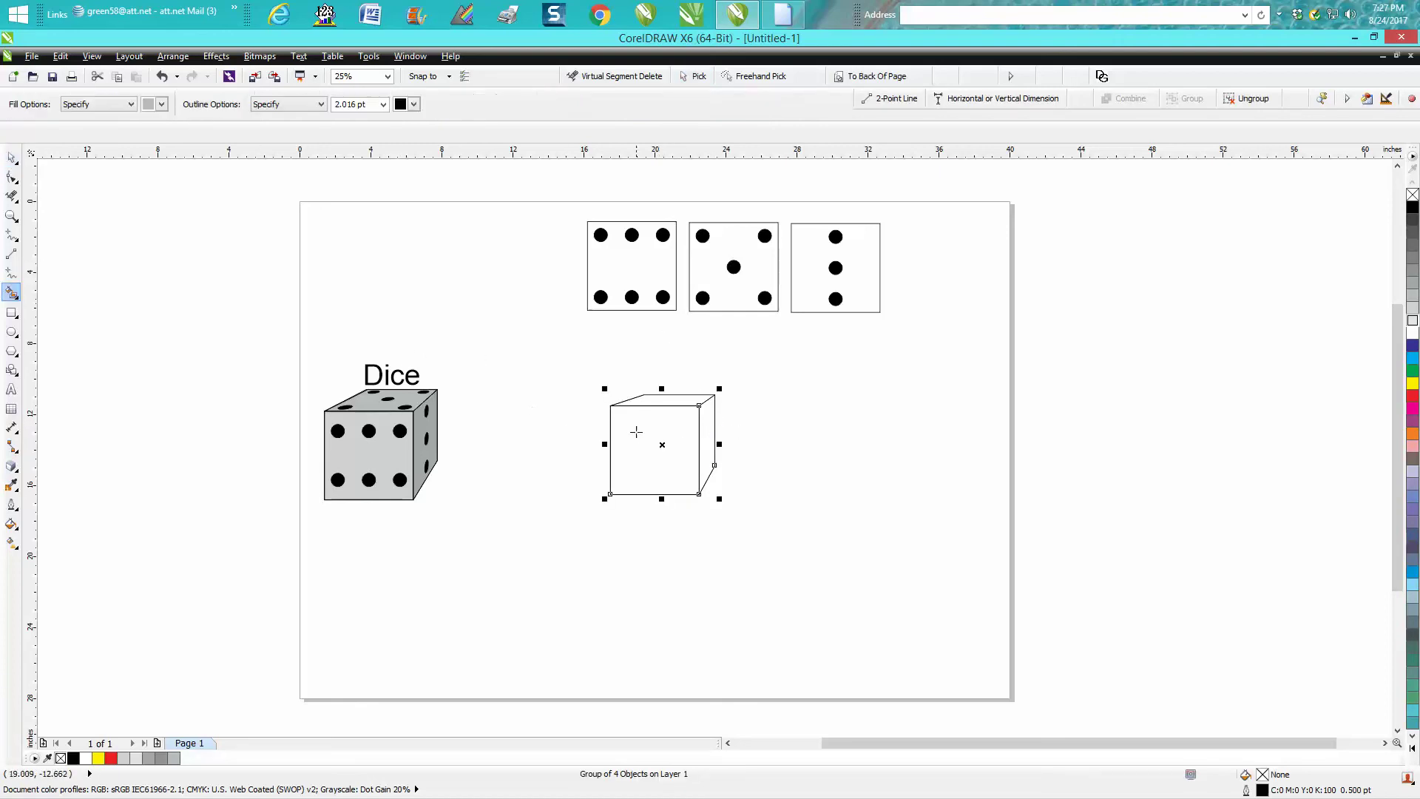
click(707, 441)
click(678, 400)
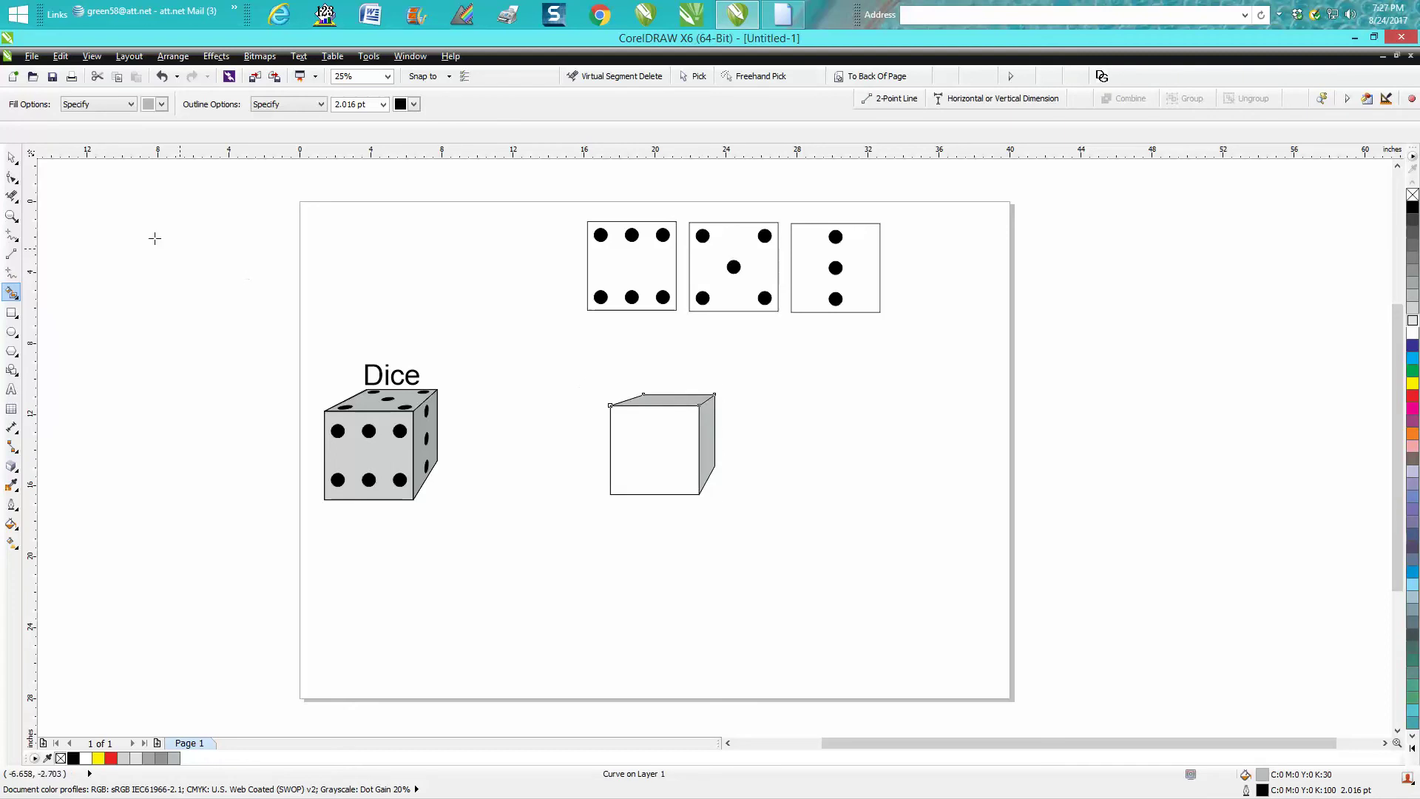
Pull the grey faces right and up off the cube, and move the six-pip die onto its front.
click(11, 158)
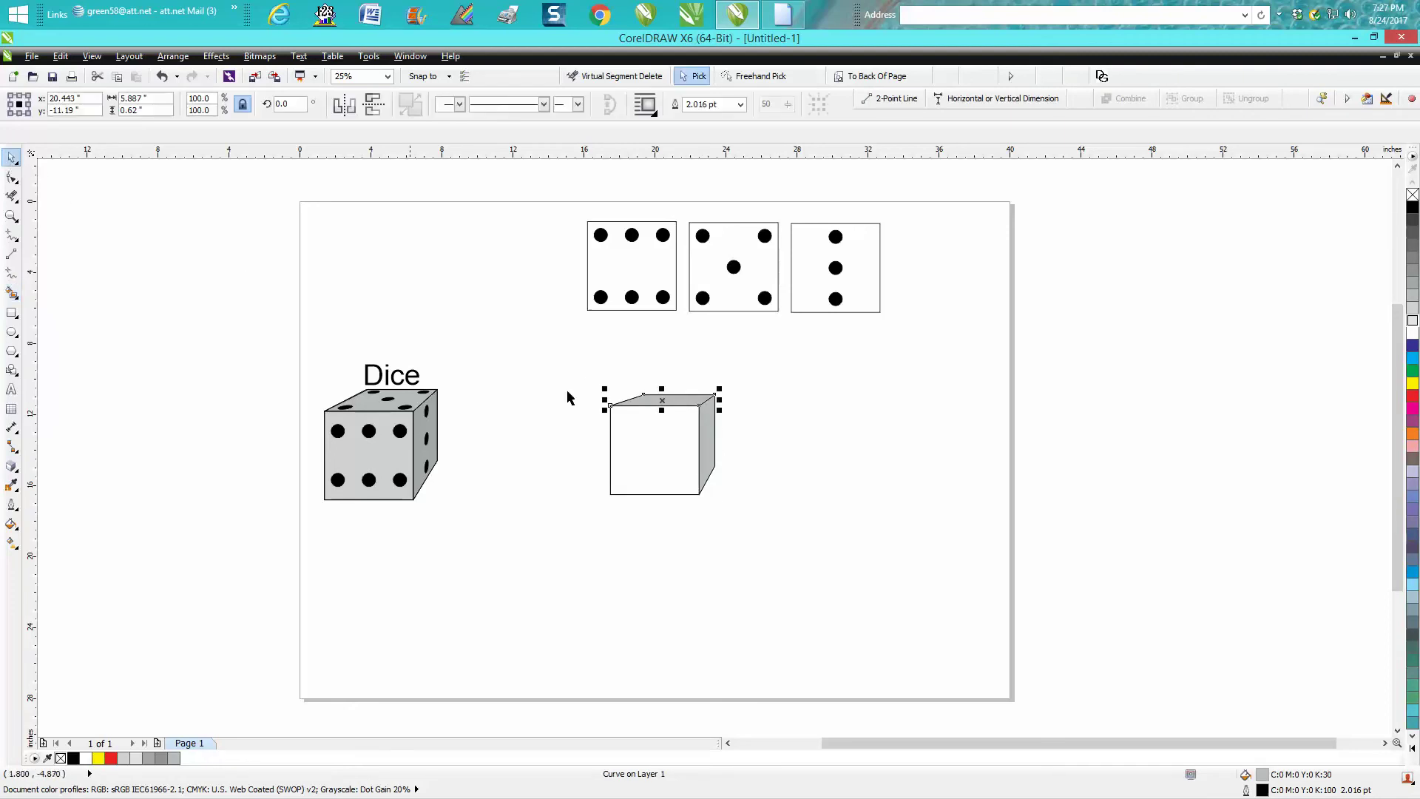
click(714, 447)
drag(714, 444, 738, 444)
click(685, 403)
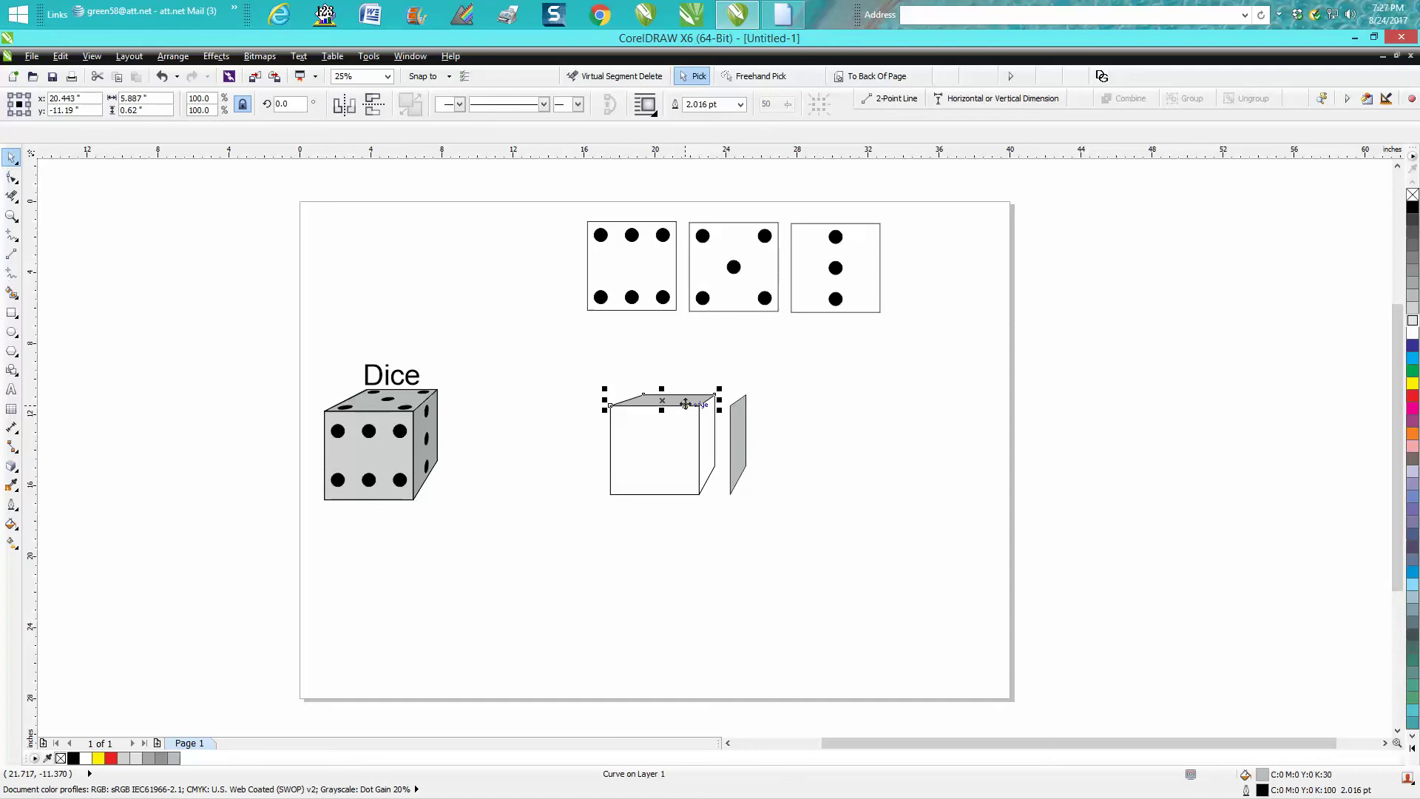
drag(685, 404, 685, 371)
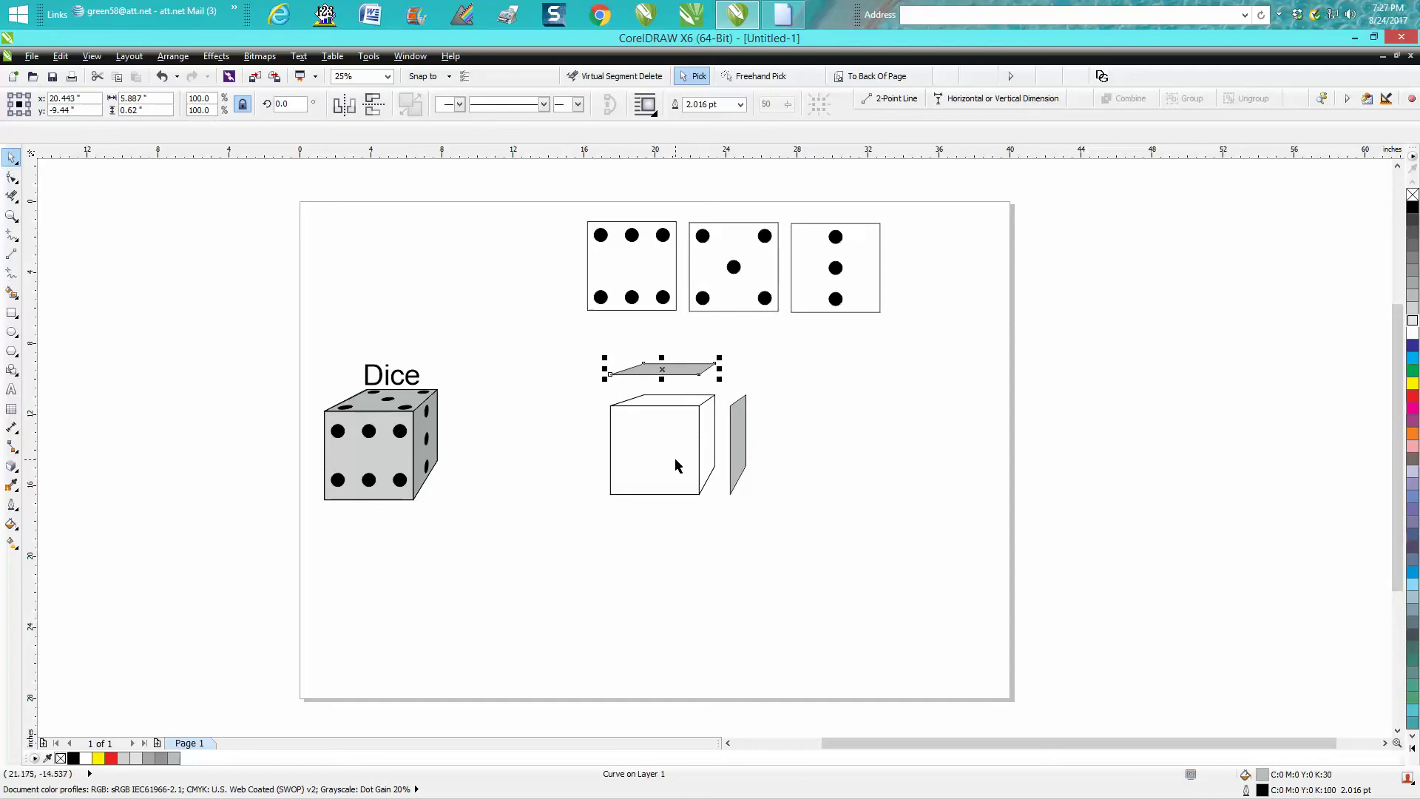
click(634, 311)
drag(636, 282, 659, 466)
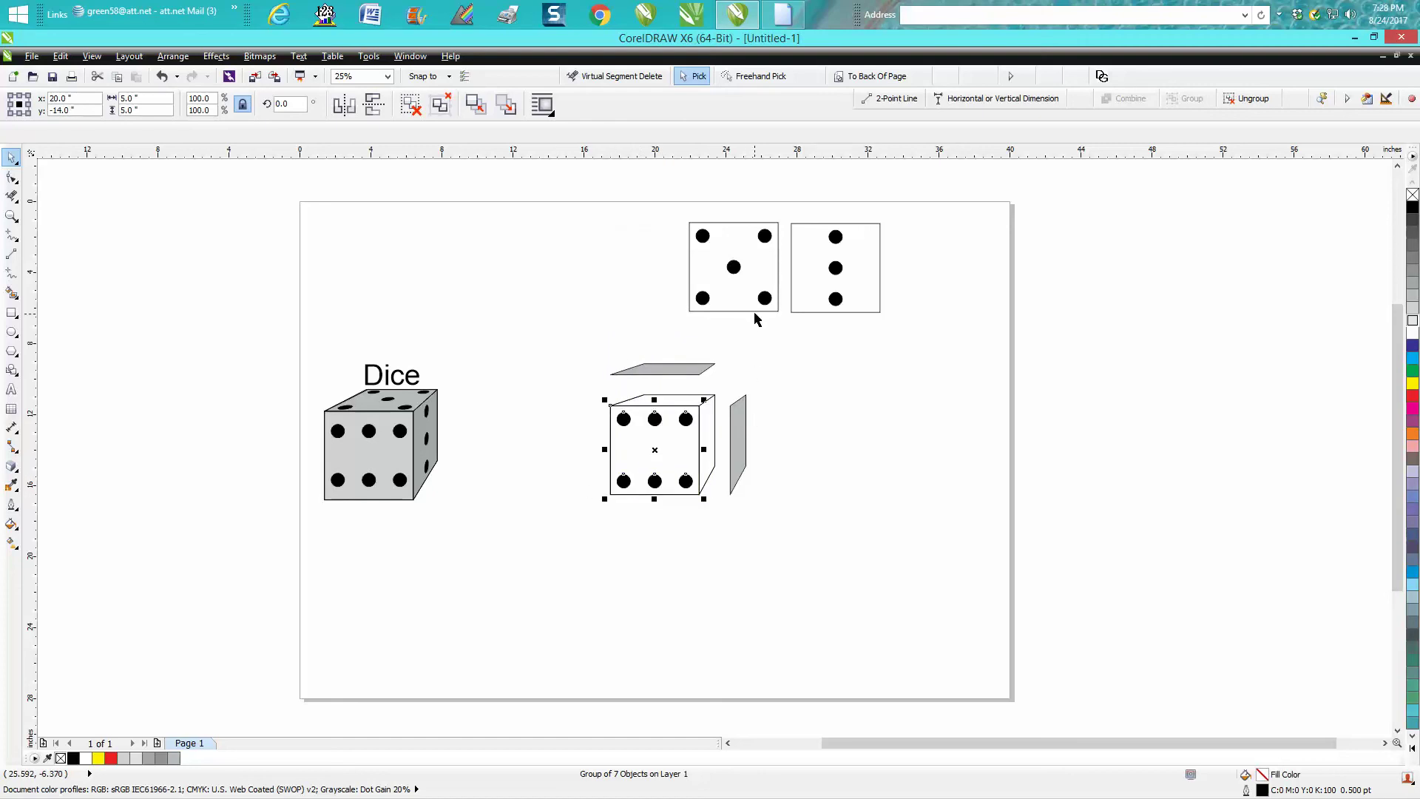
Shift the grey side panel right, nudge the top panel up, and set the five-pip face beside the side panel.
click(742, 441)
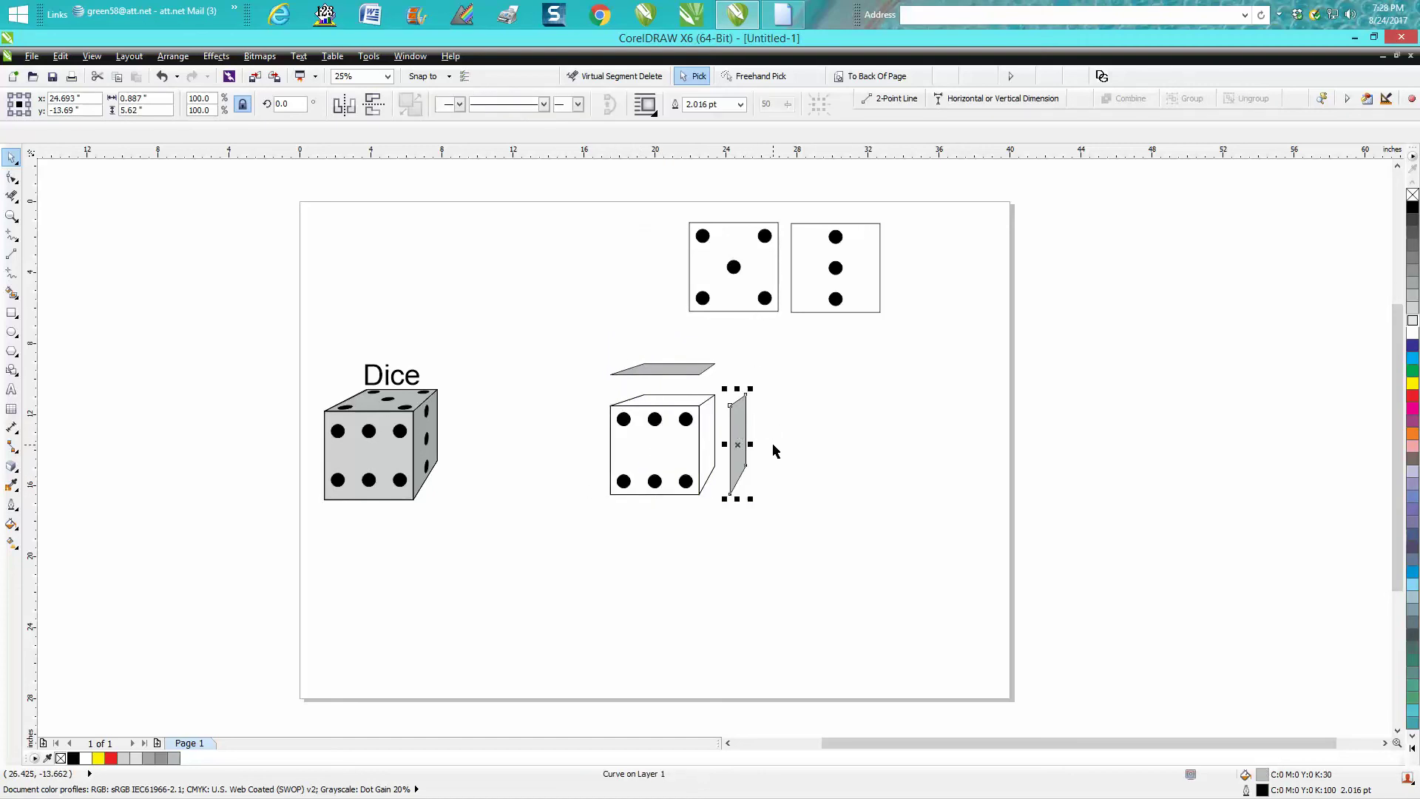
drag(775, 451, 774, 444)
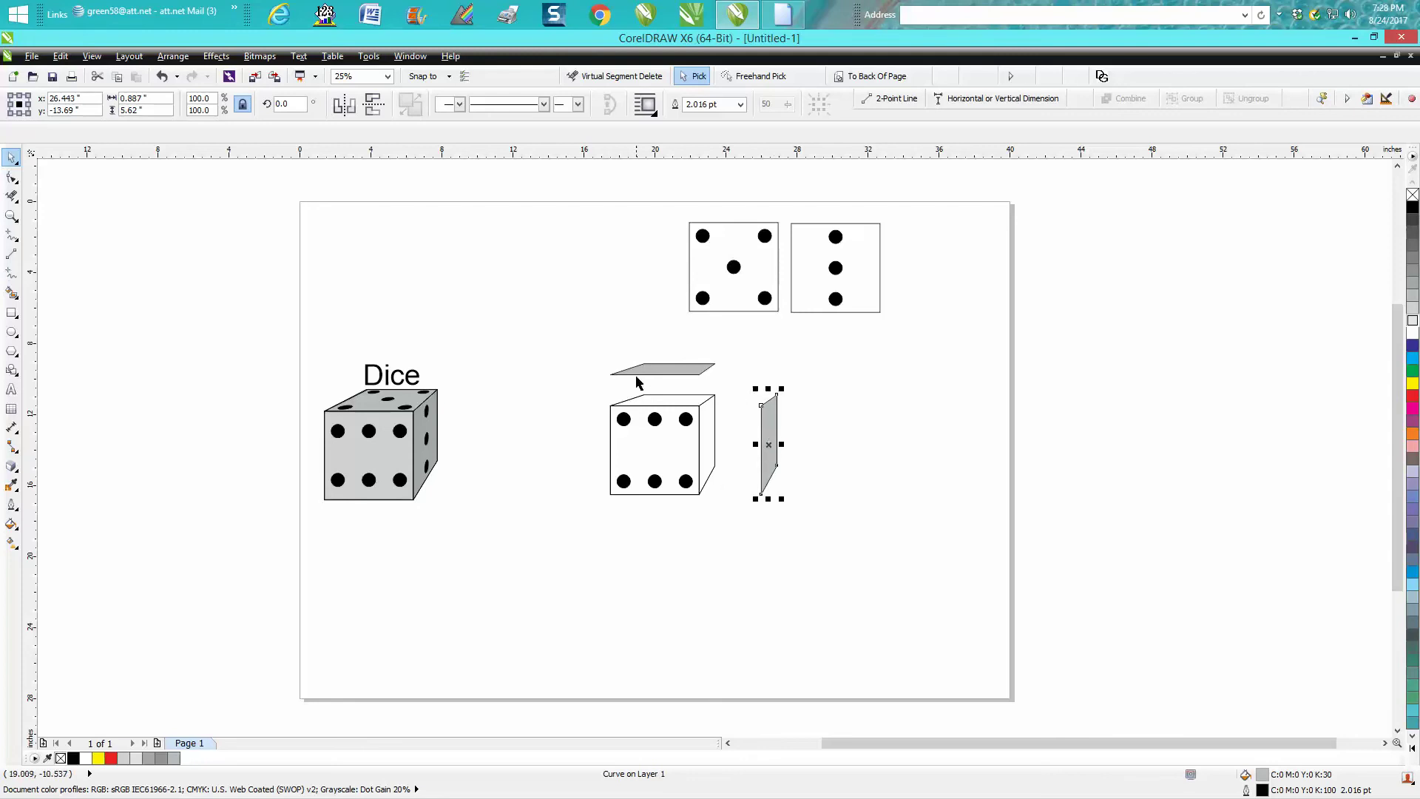
click(662, 370)
key(ctrl+z)
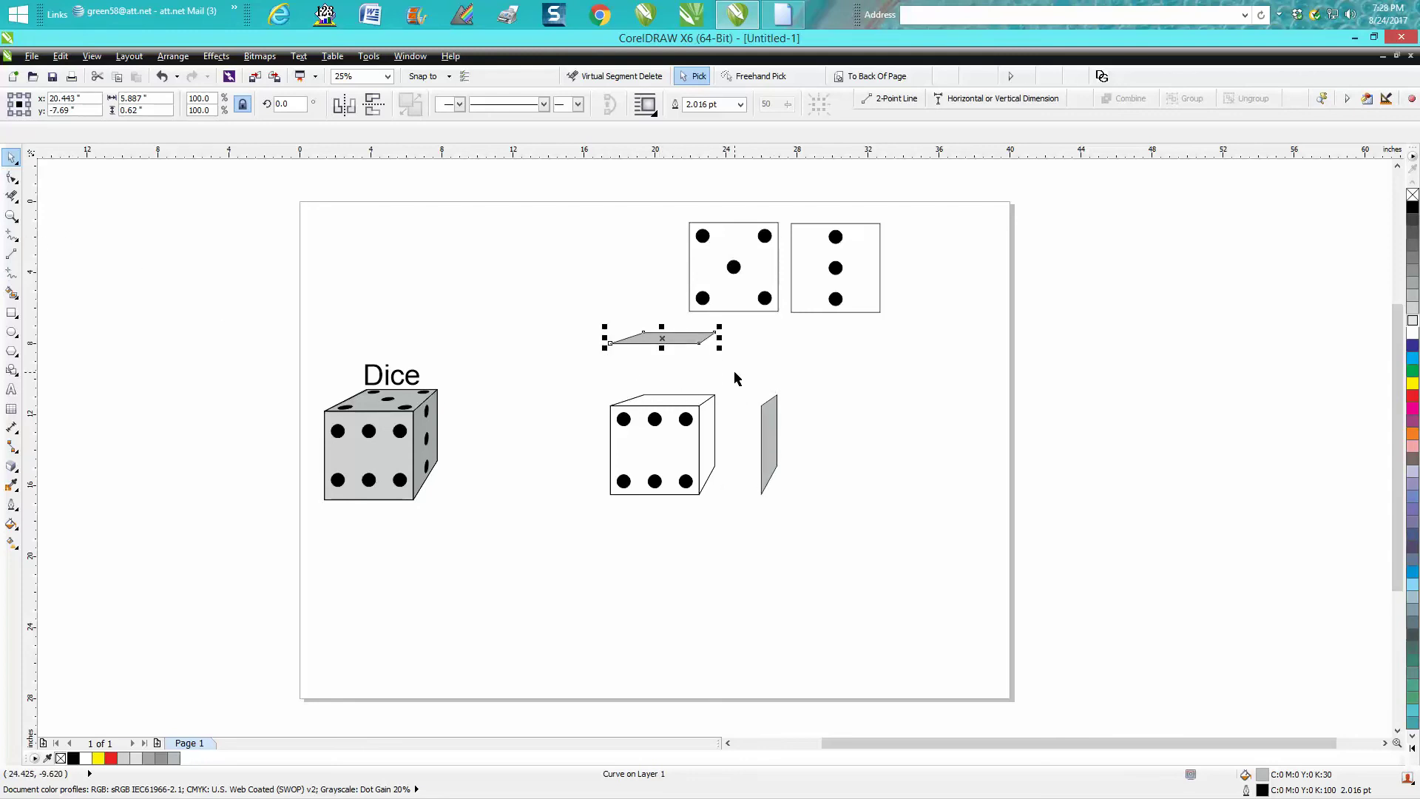
click(734, 267)
drag(734, 267, 849, 466)
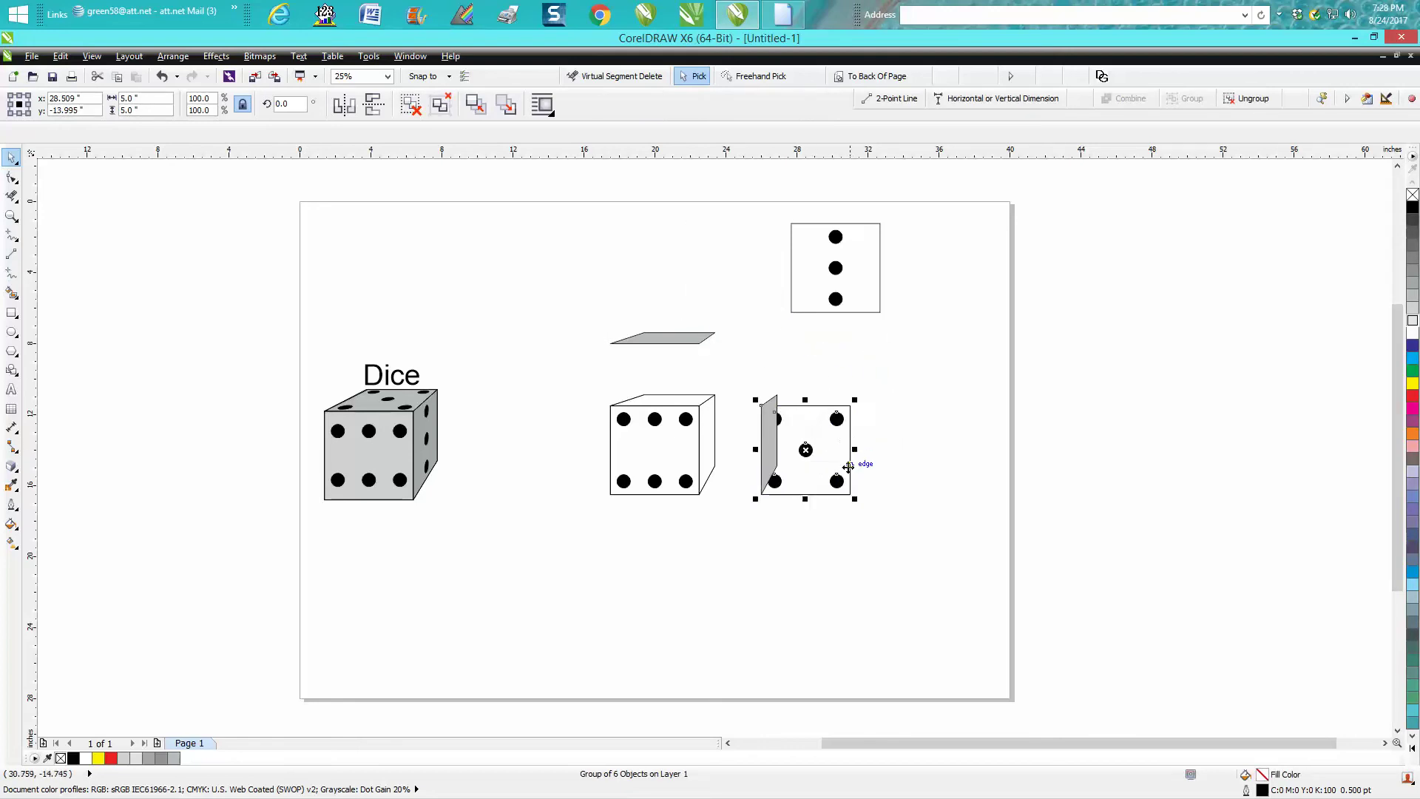
Zoom in on the five-dot face and grey side panel, then select only the panel.
drag(735, 386, 946, 571)
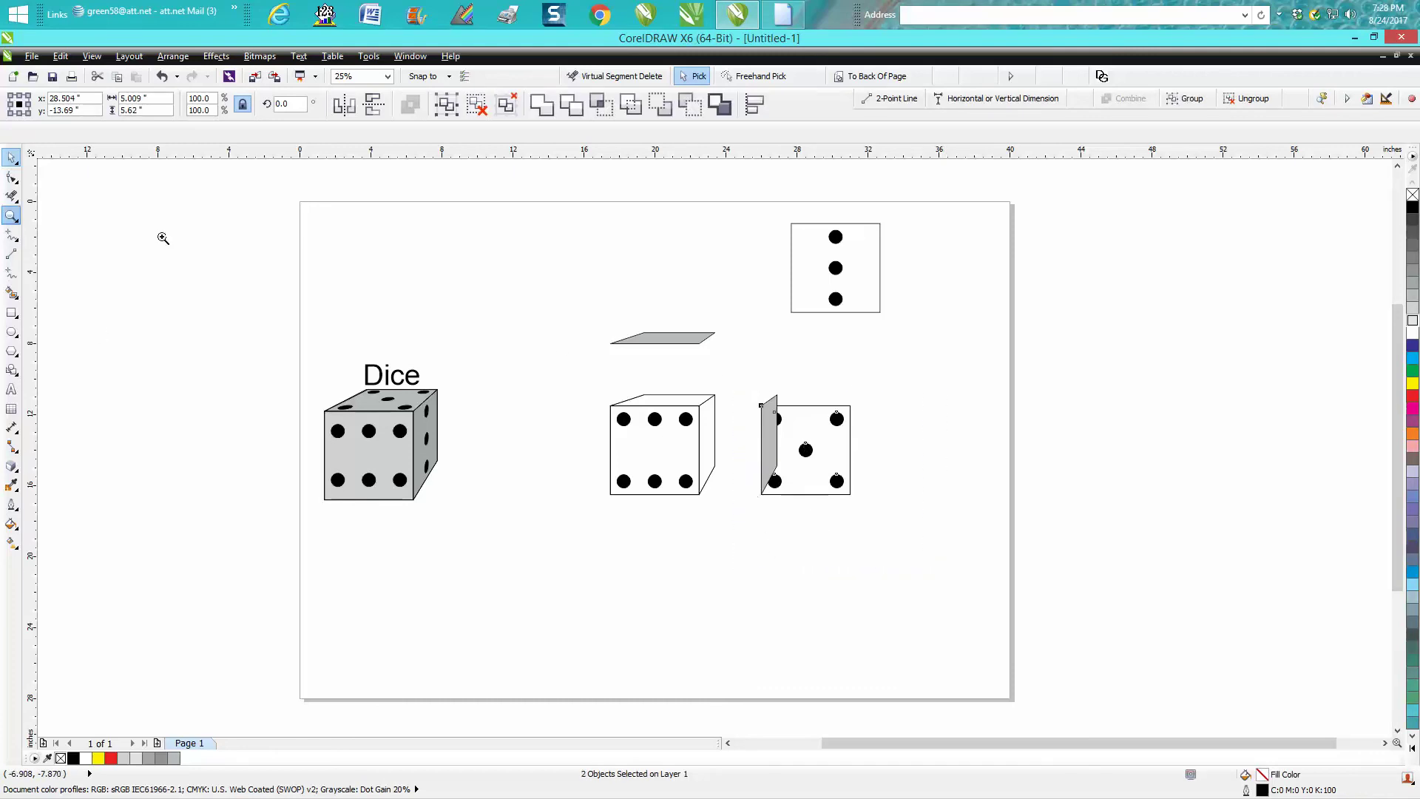
click(11, 215)
drag(721, 366, 899, 553)
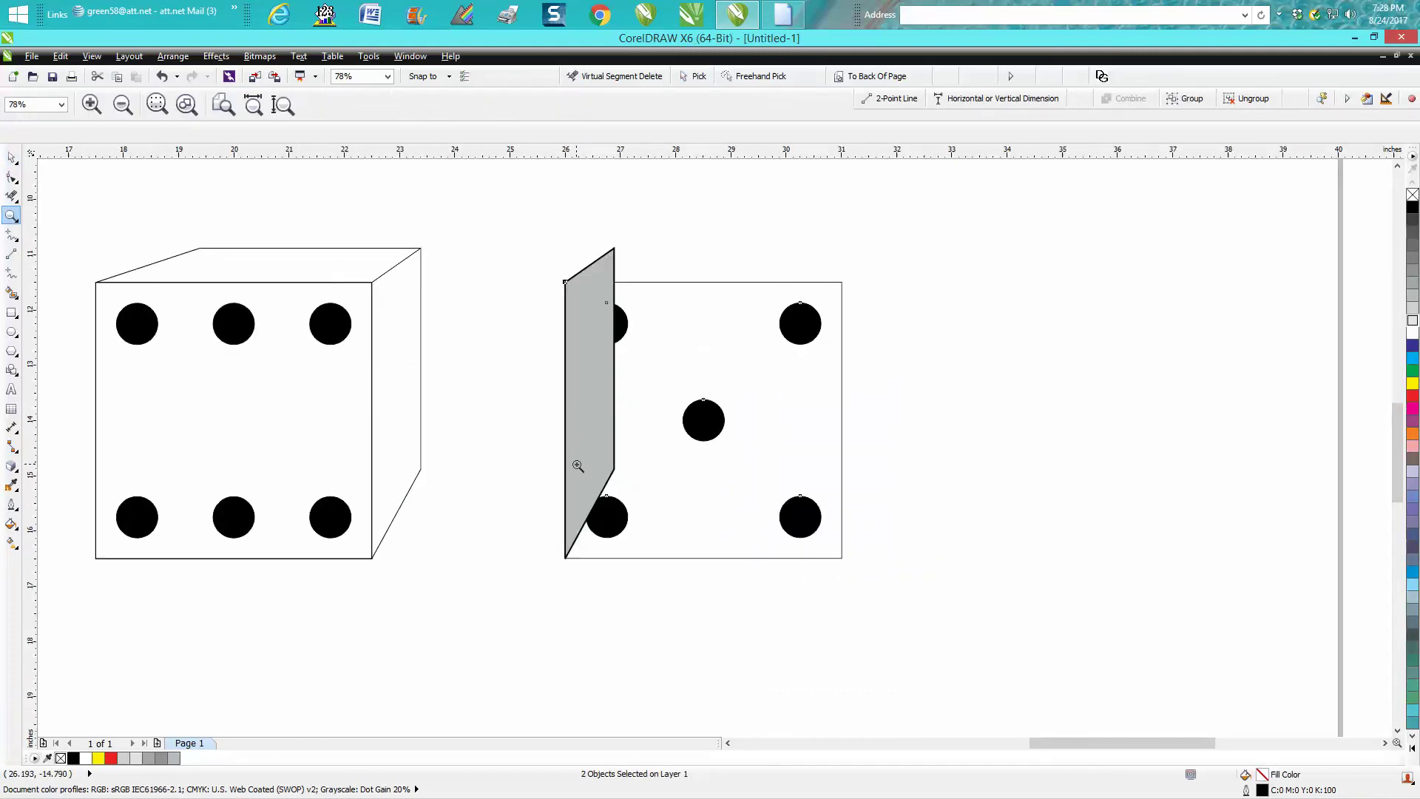
click(11, 158)
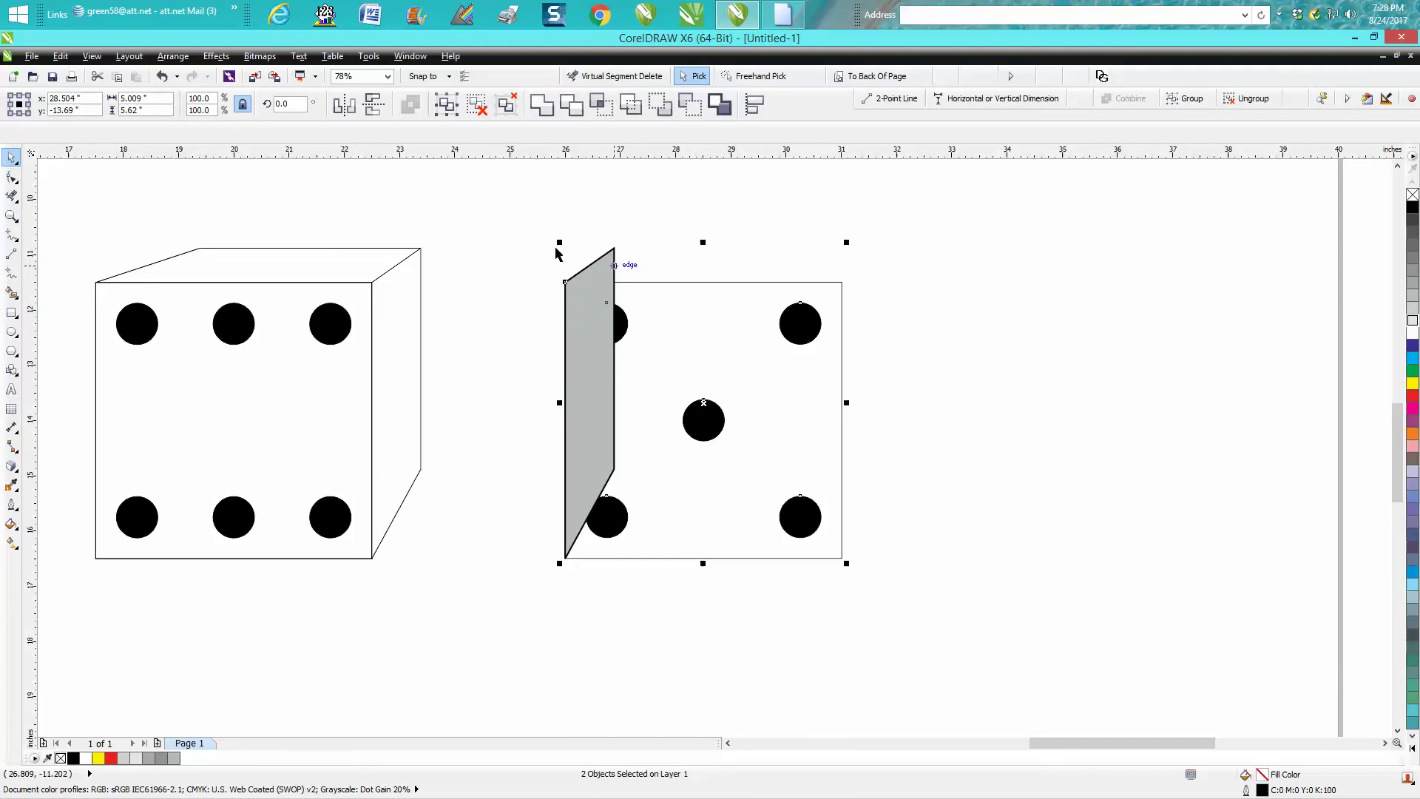
click(620, 258)
click(612, 268)
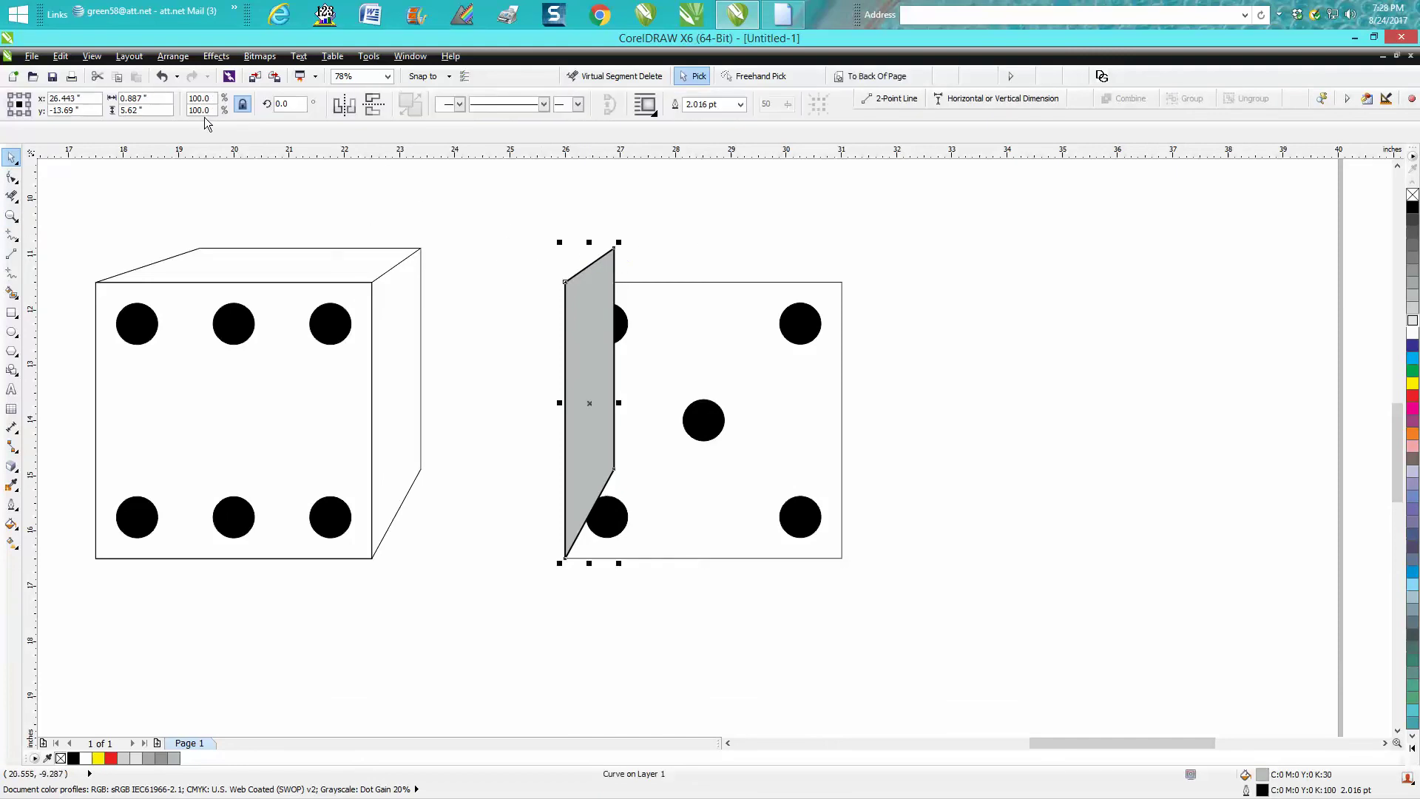
Send the grey side panel To Back Of Page, then select the five-dot face group.
click(173, 57)
mouse_move(194, 132)
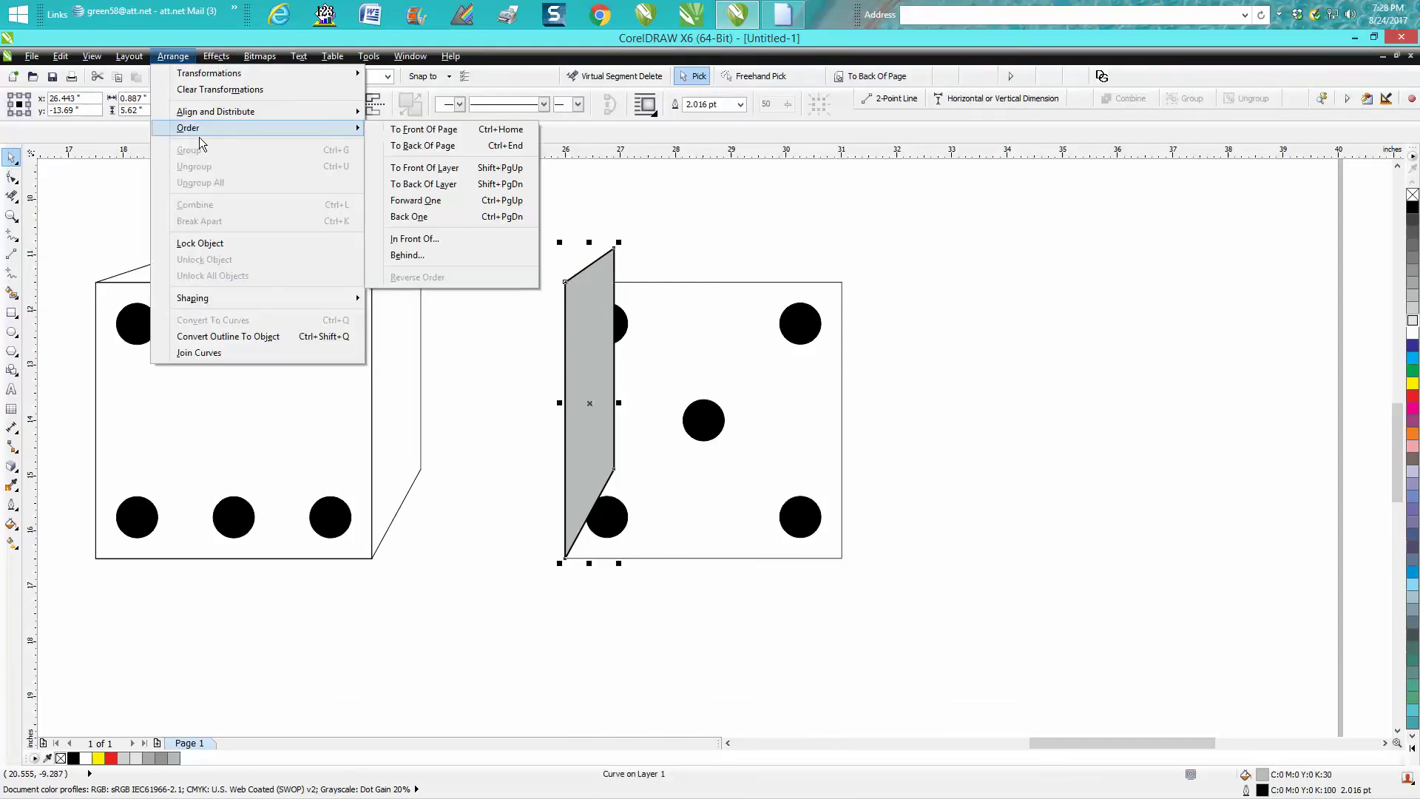
click(403, 146)
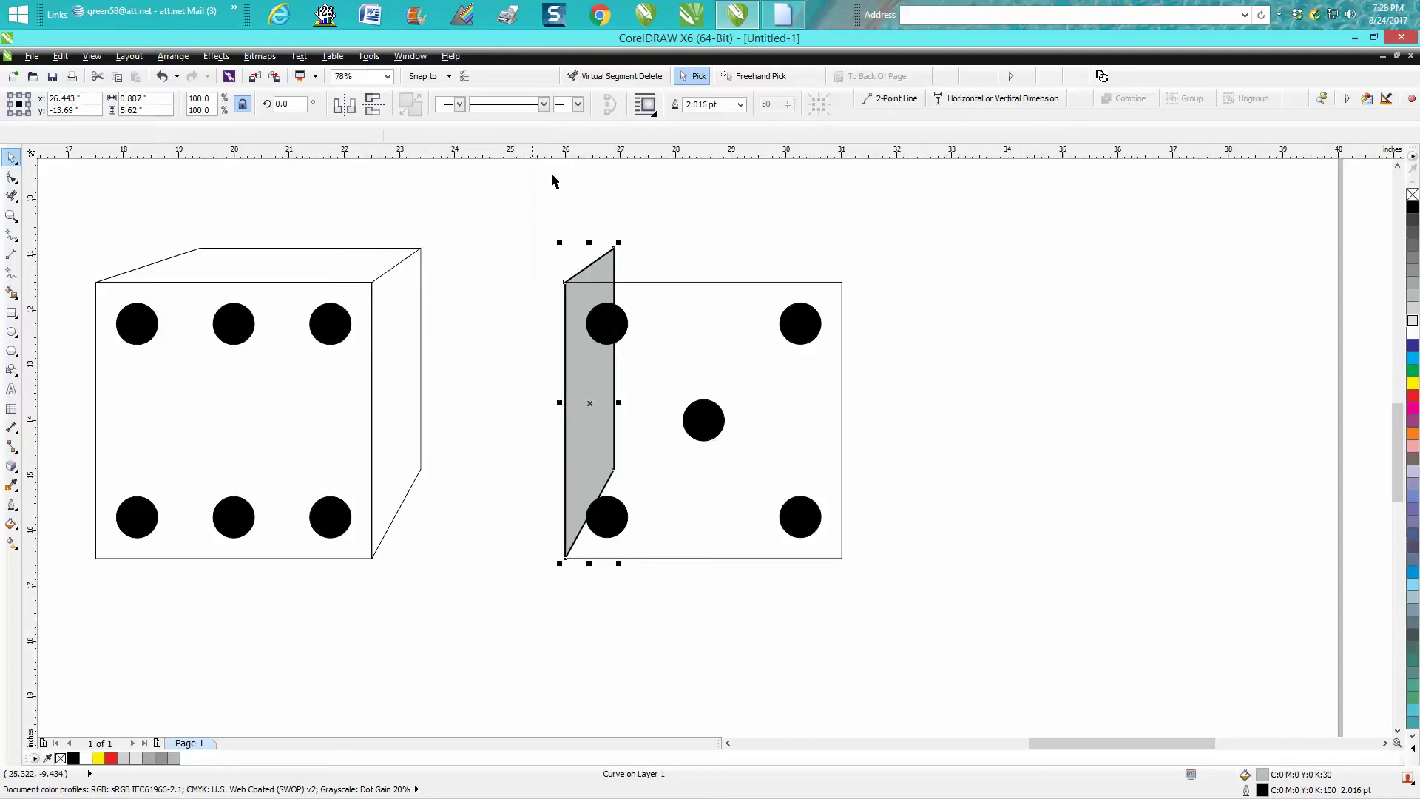
click(673, 280)
click(679, 282)
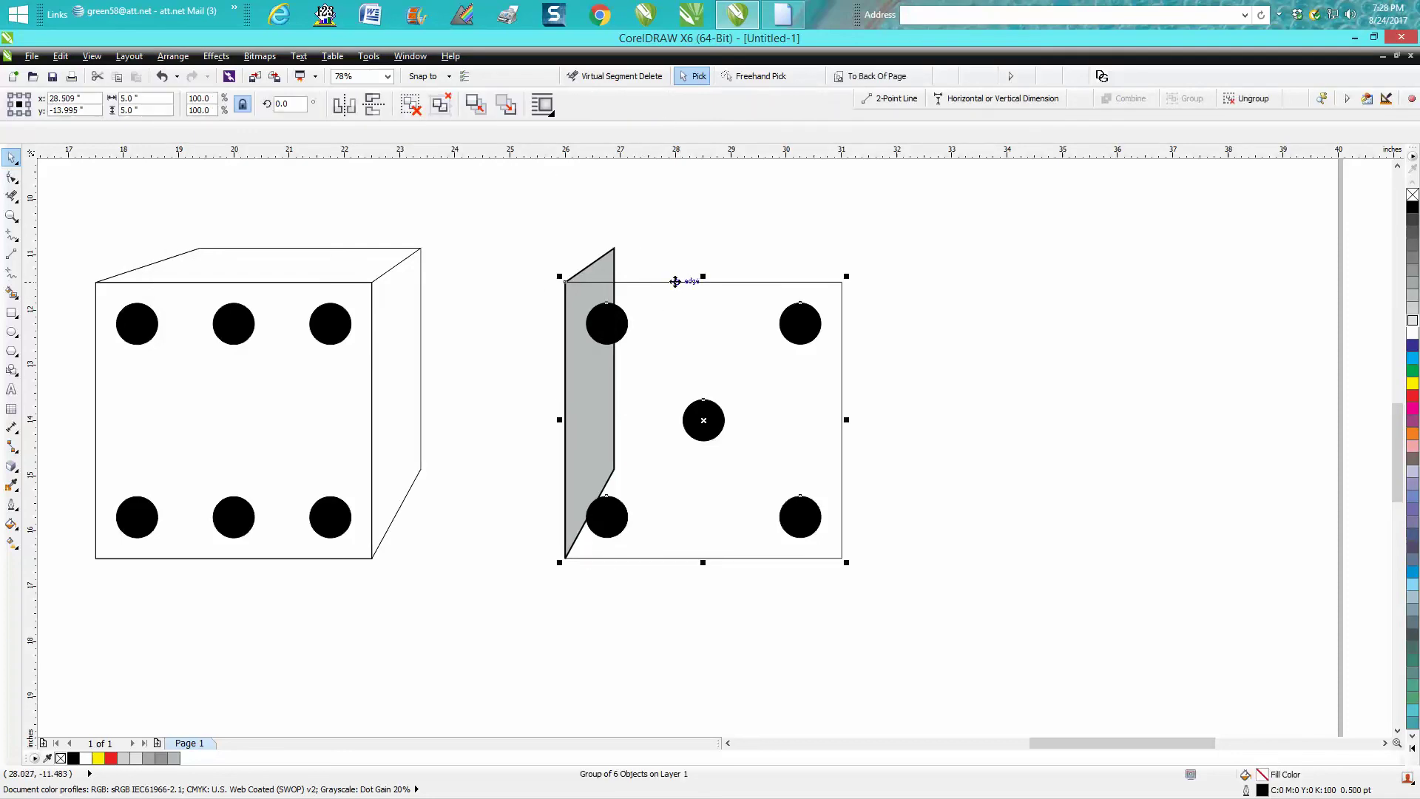
Add perspective to the five-dot face and pull its right corners to the panel's top and bottom.
click(216, 56)
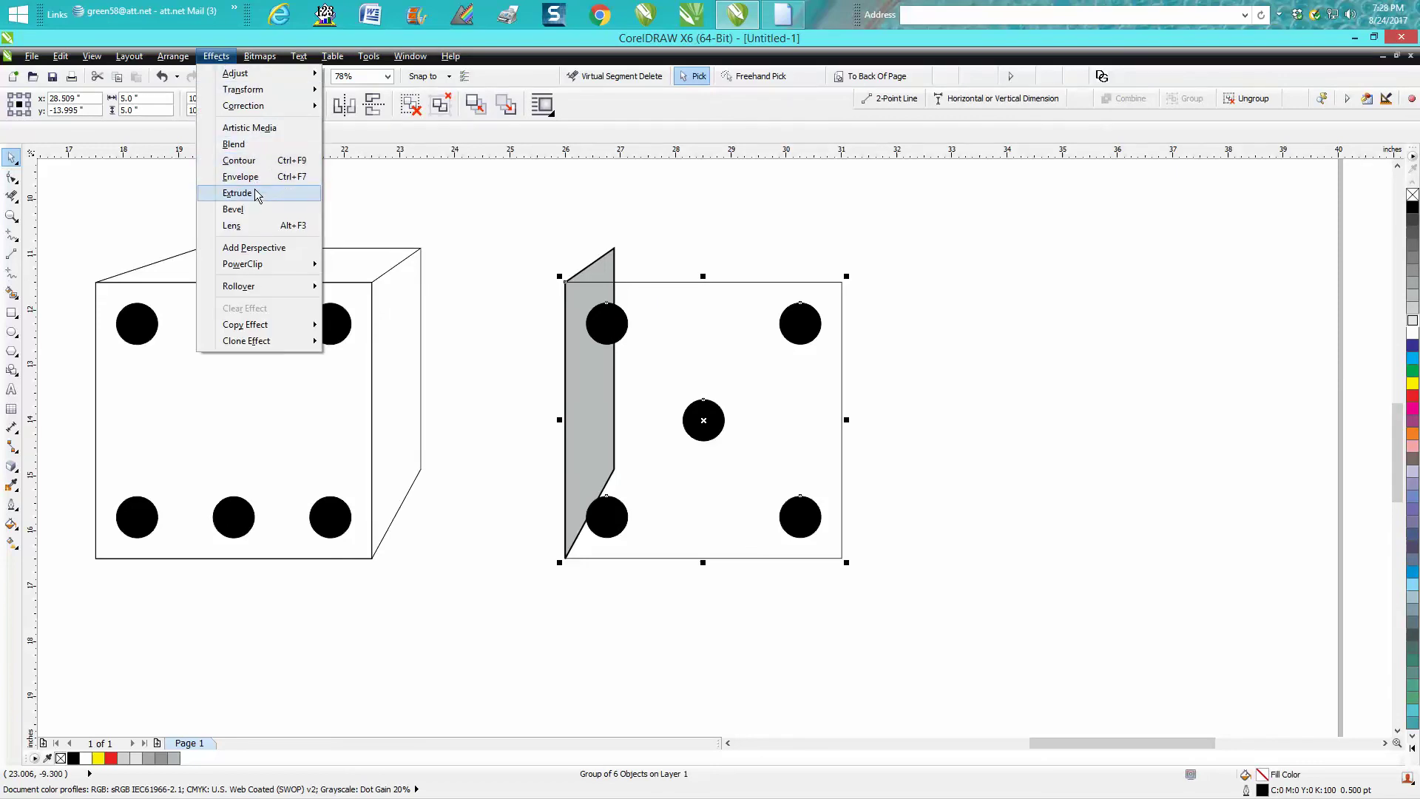
click(254, 248)
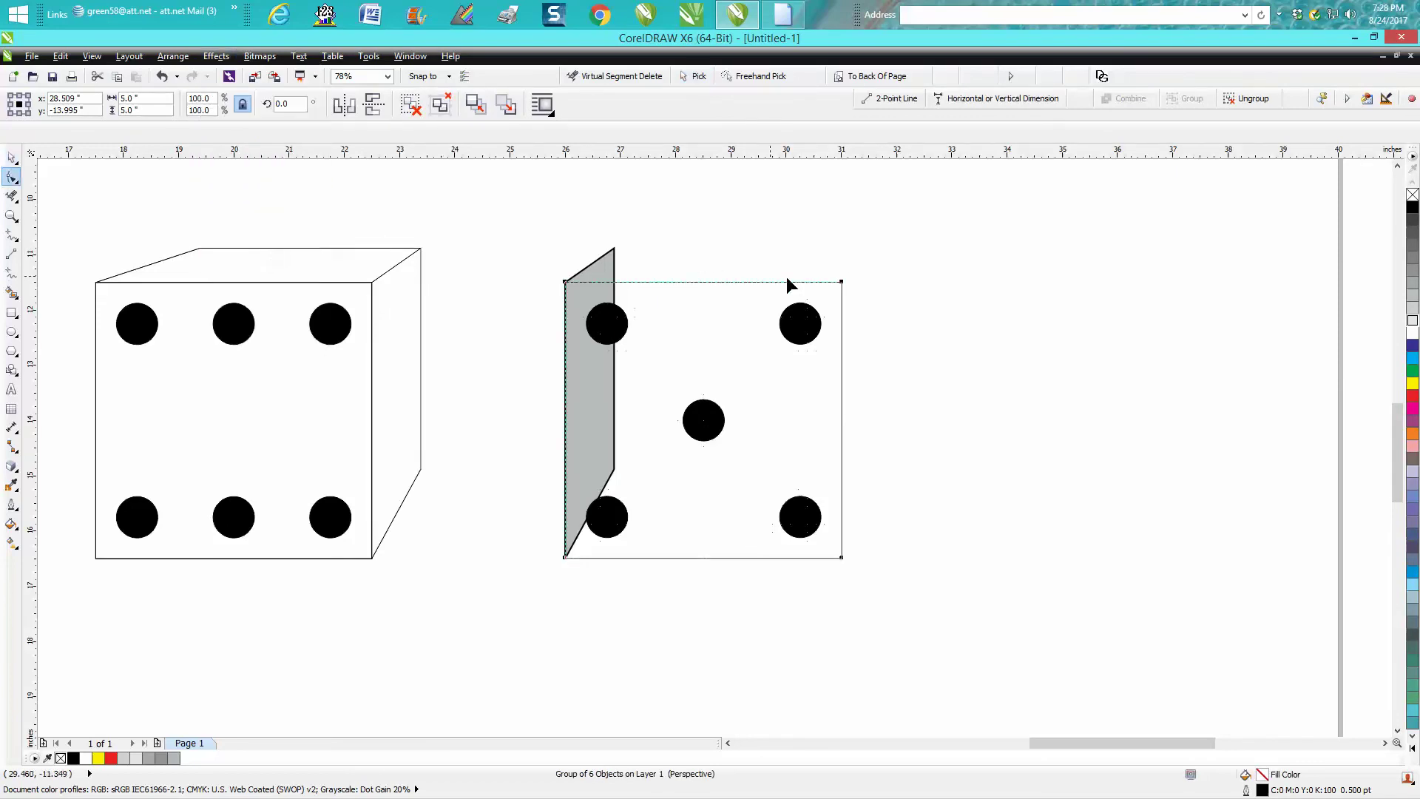
drag(843, 282, 613, 248)
drag(842, 557, 614, 469)
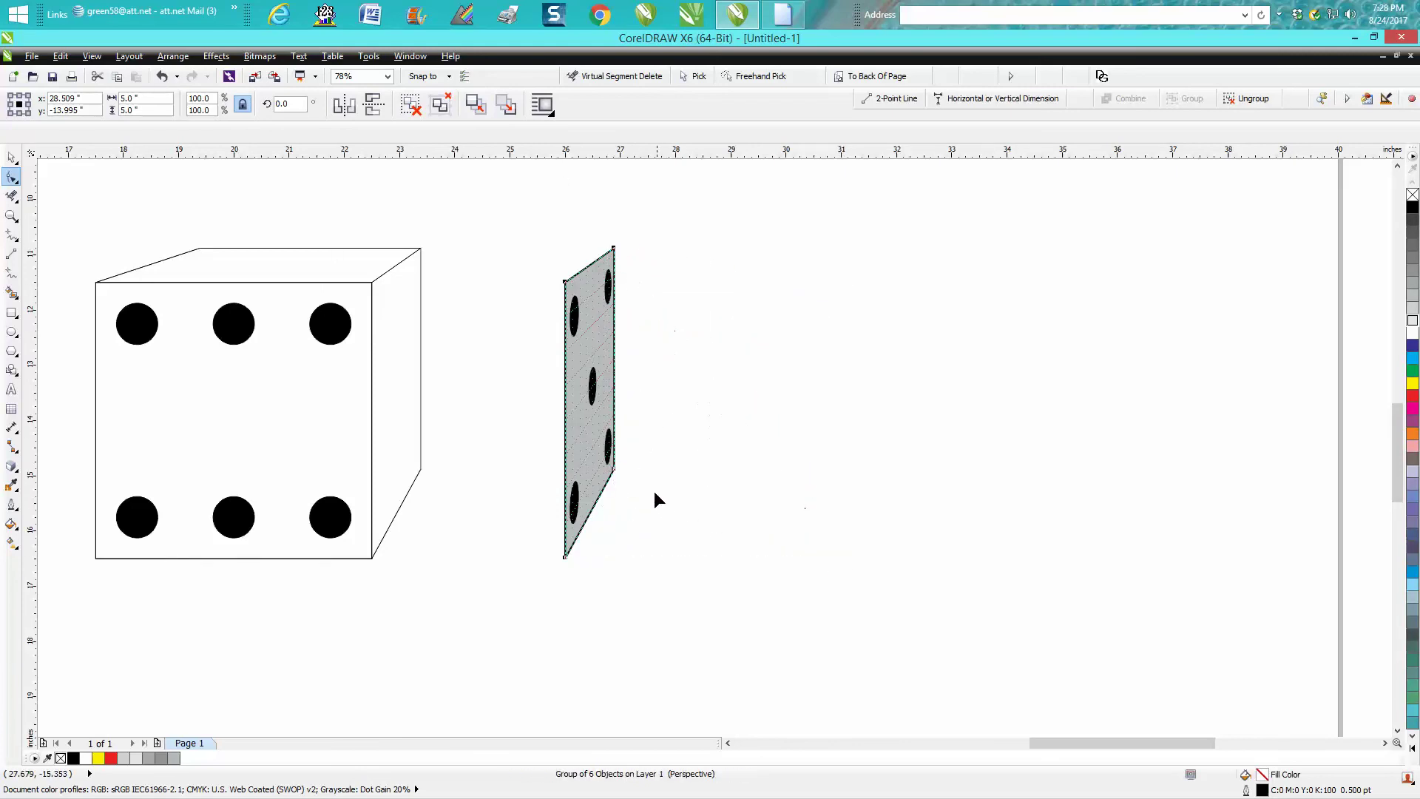
click(11, 158)
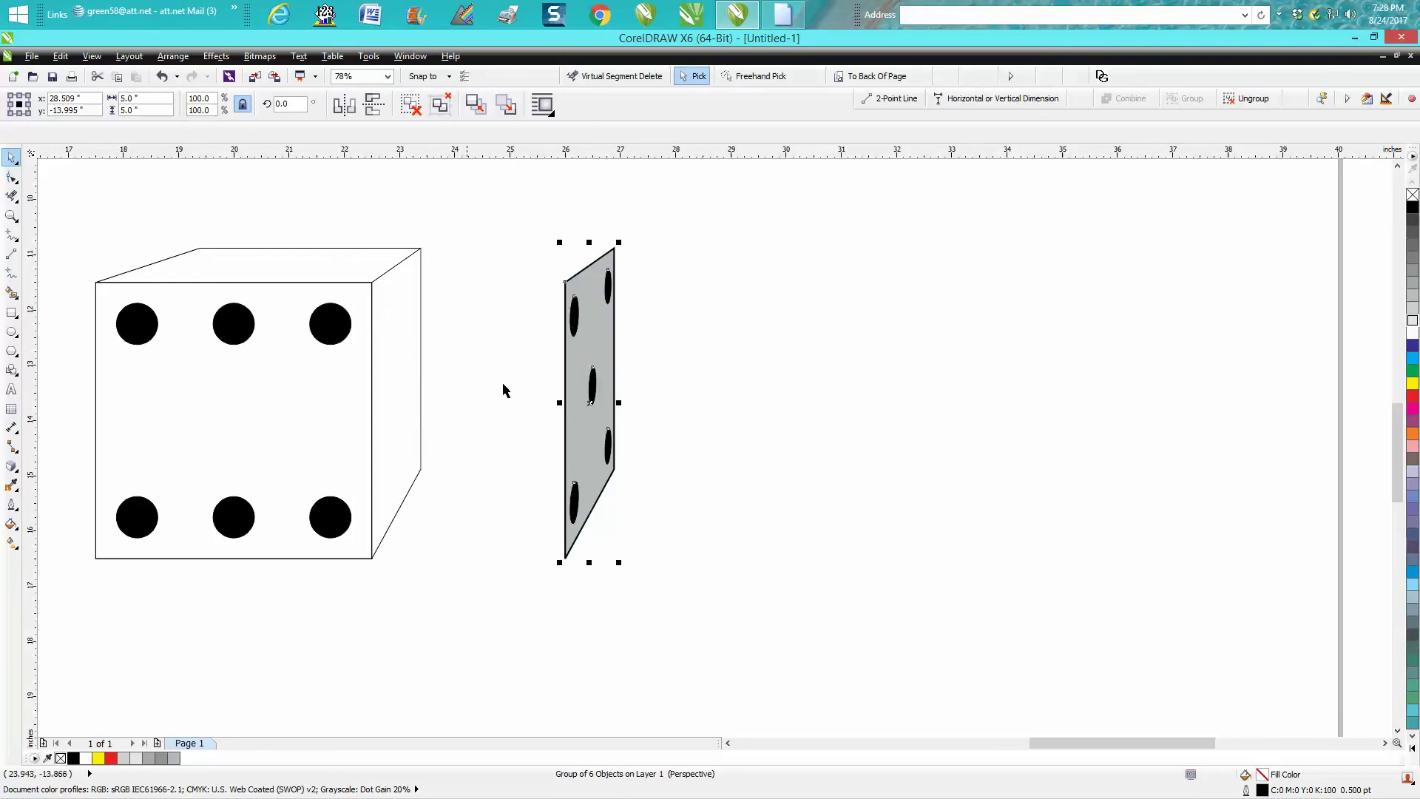
Nudge the warped face and the grey panel left onto the cube's right side.
key(Left)
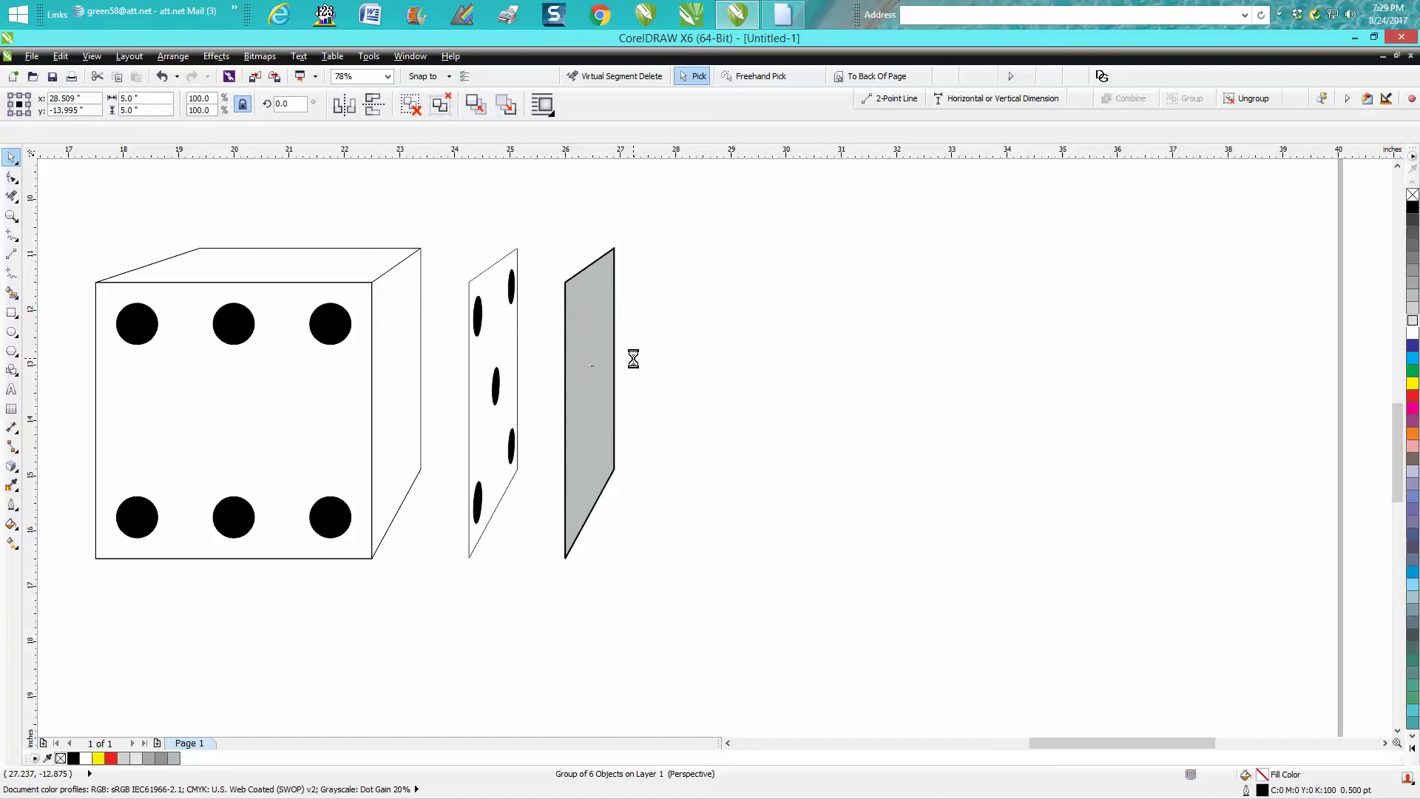
key(Left)
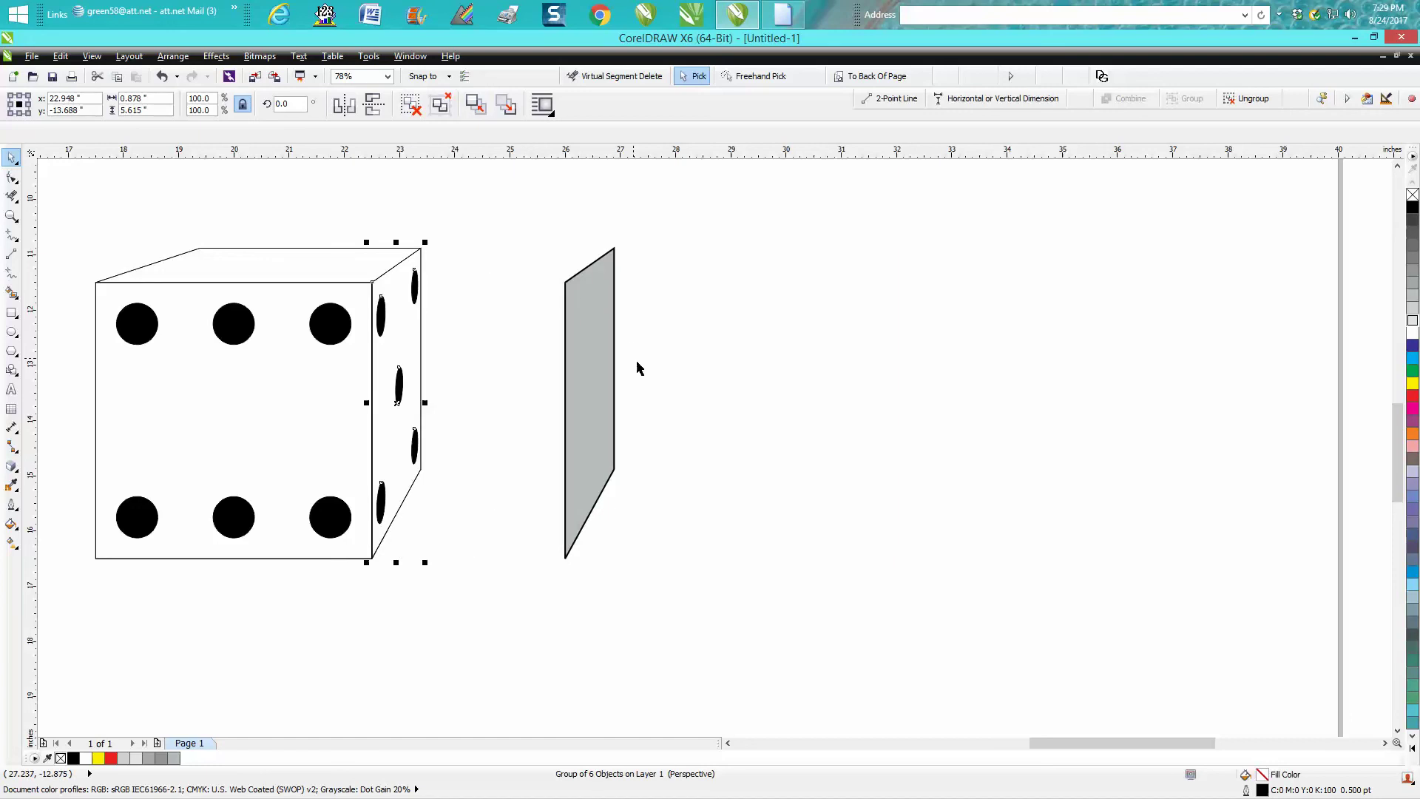
click(583, 393)
key(Left)
key(Left)
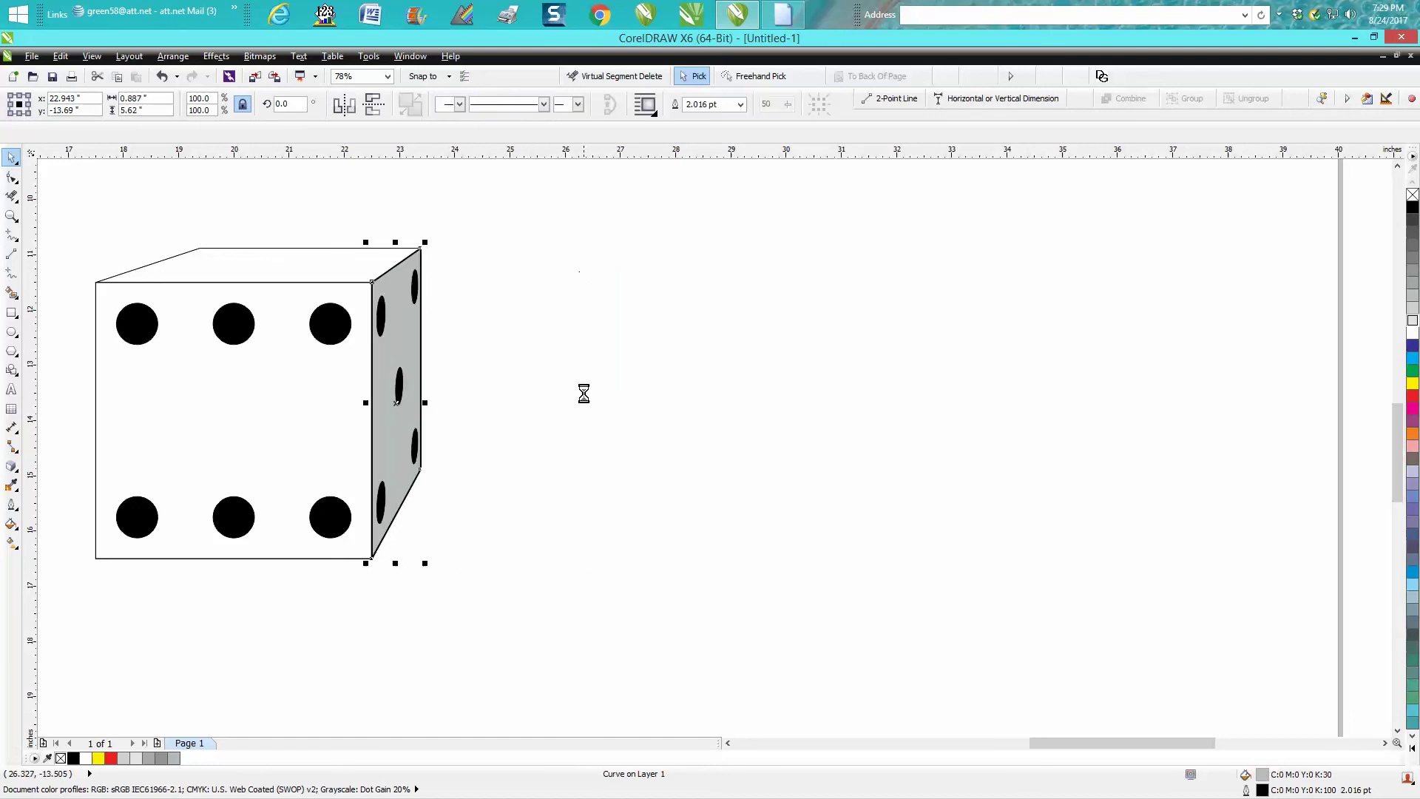
scroll(584, 393, down, 2)
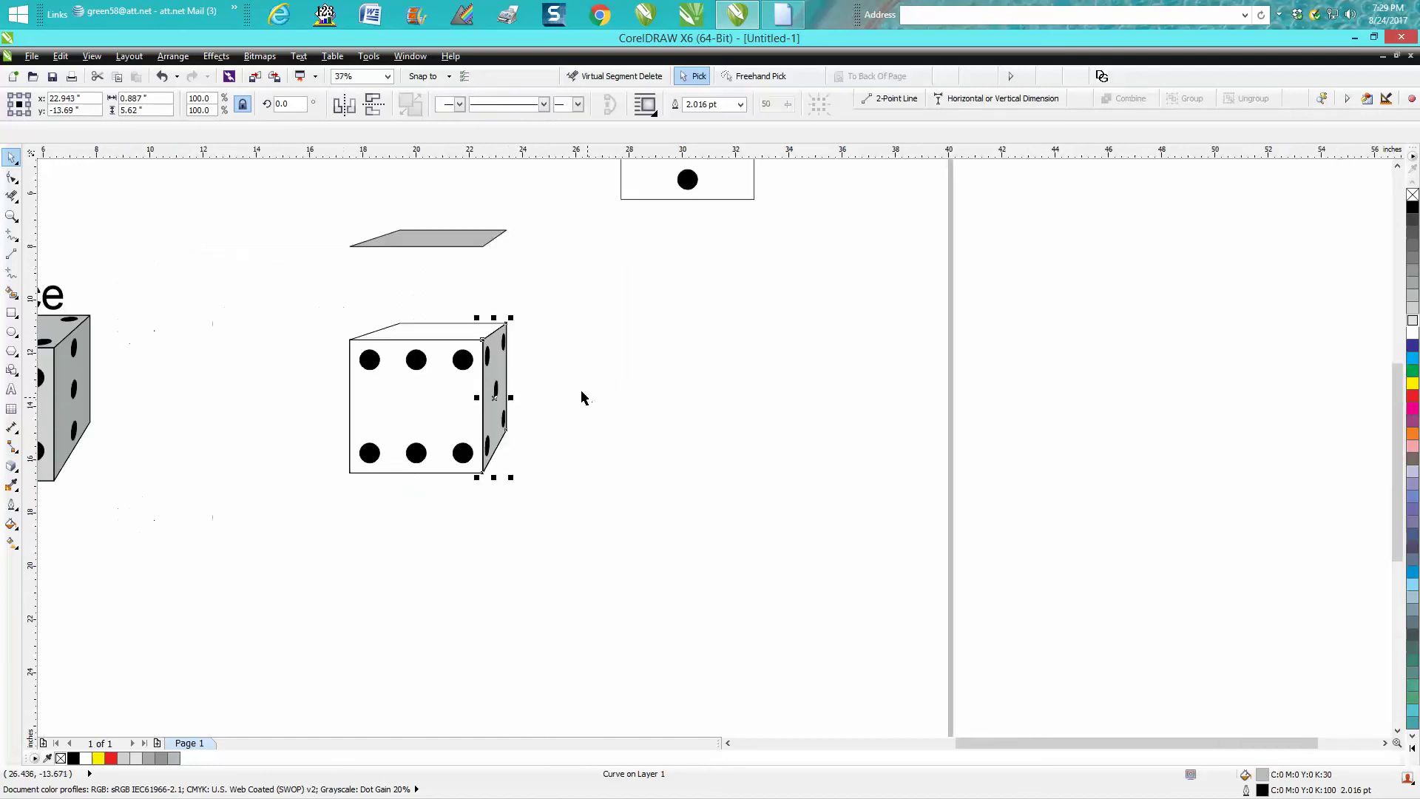
Shift the three-dot face left and zoom in on it and the grey top parallelogram.
click(674, 199)
scroll(710, 245, down, 1)
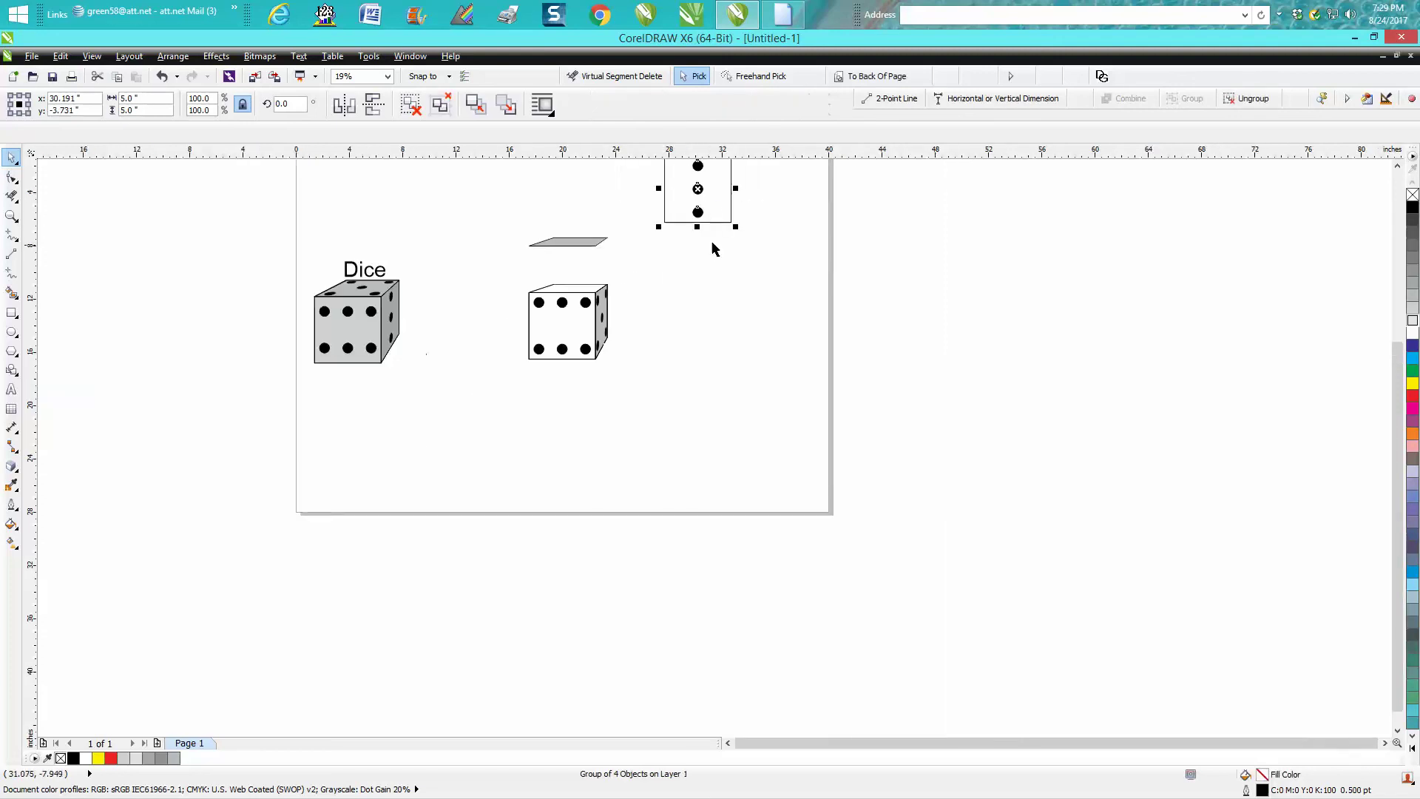
drag(681, 201, 547, 222)
drag(460, 207, 745, 303)
click(11, 216)
drag(492, 197, 730, 301)
click(11, 158)
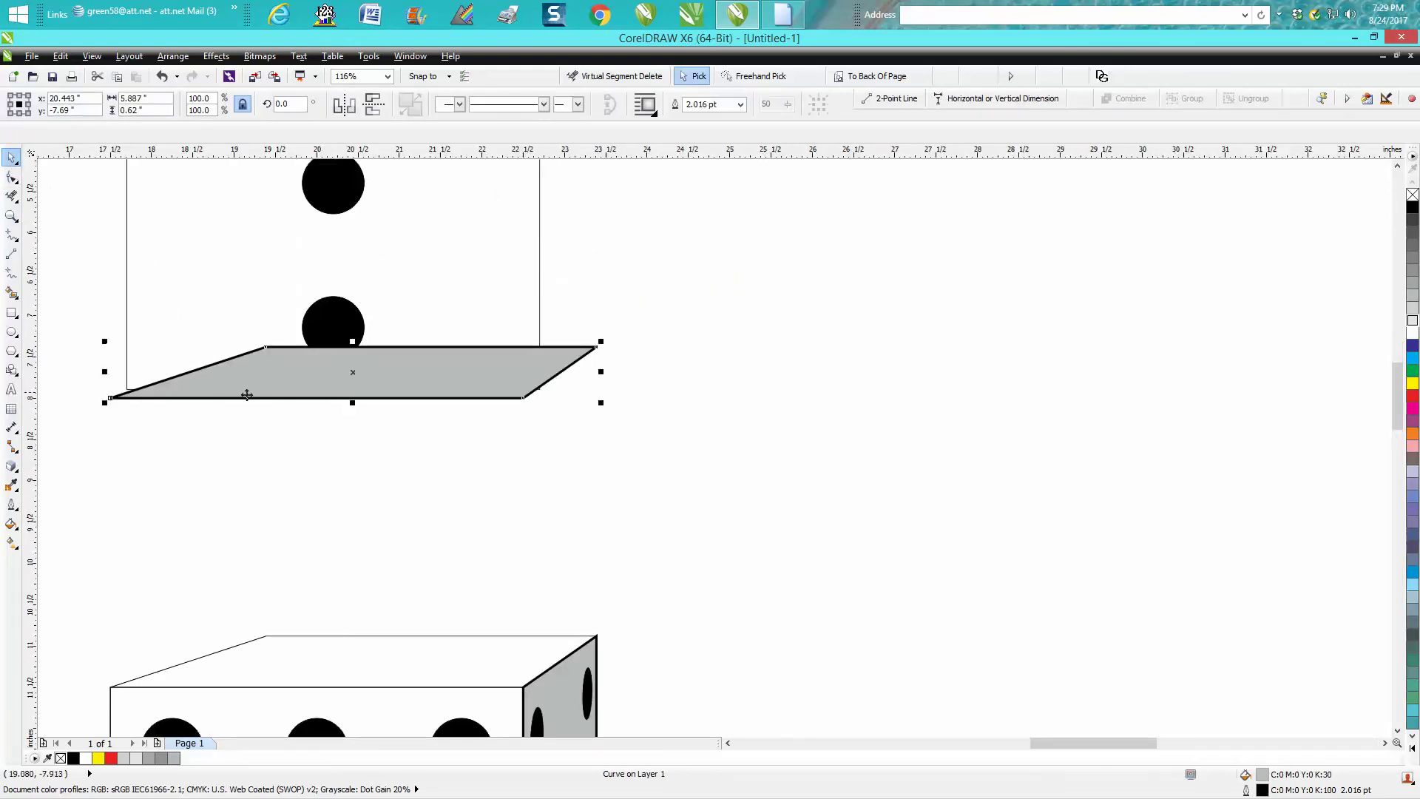
Align the parallelogram with the face's bottom edge and send it To Back Of Page.
drag(302, 399, 318, 390)
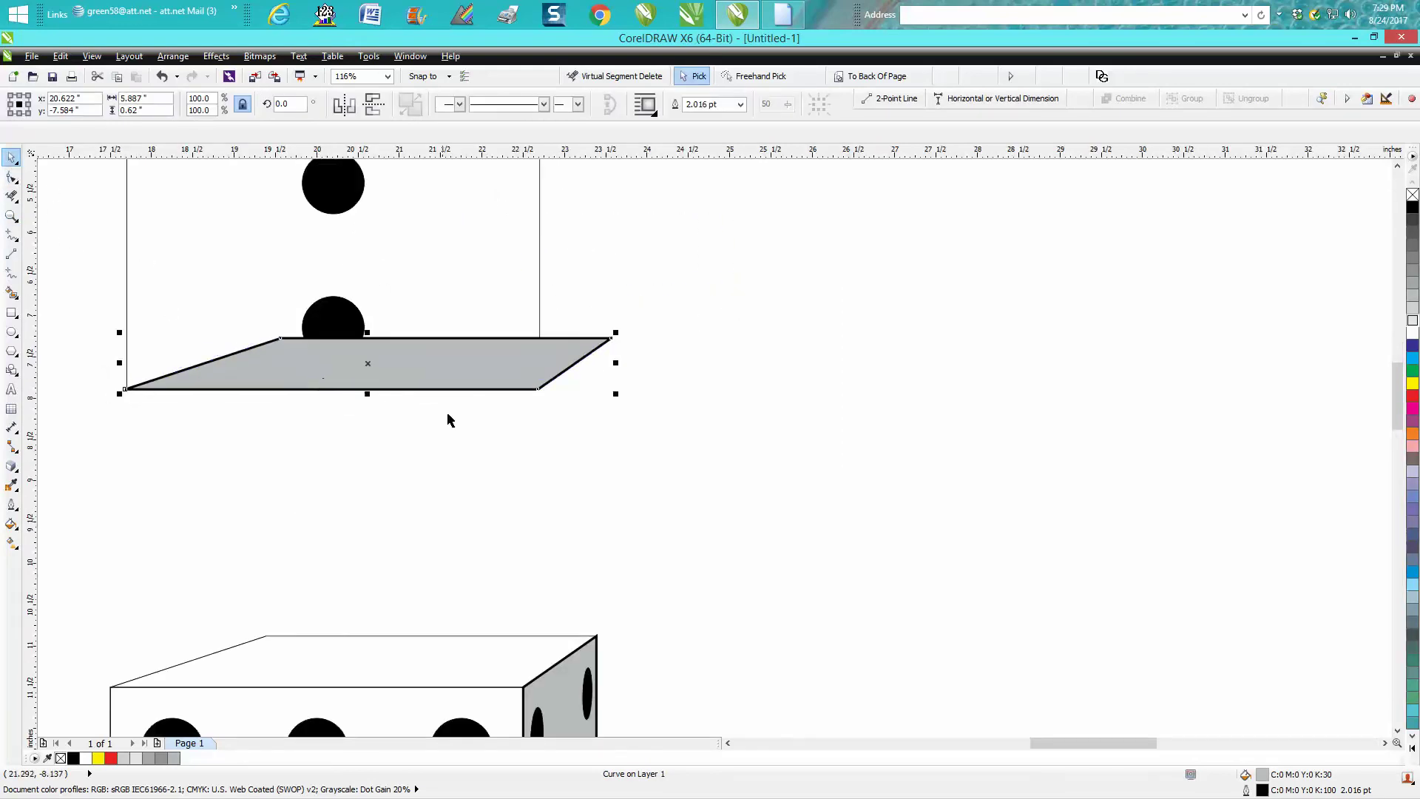
click(894, 77)
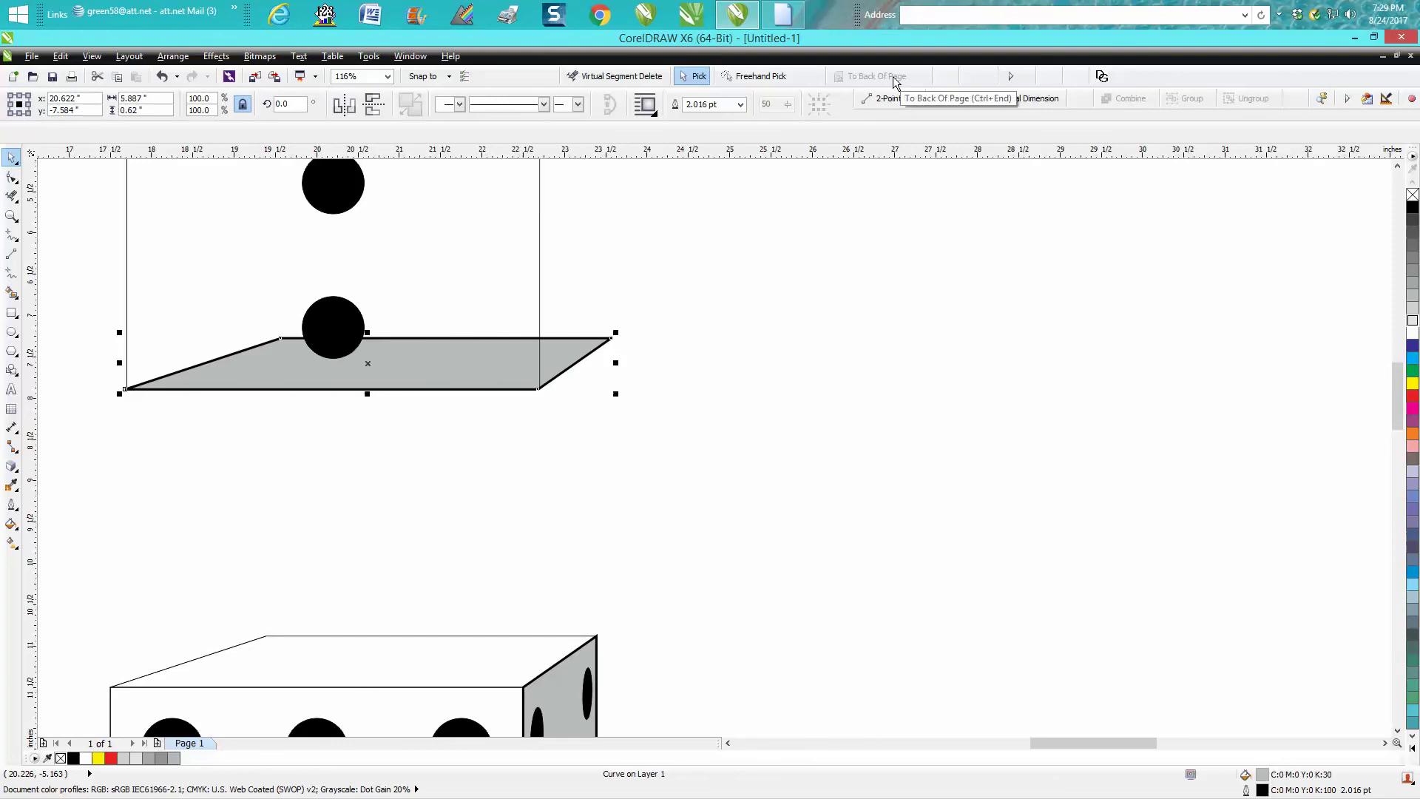
scroll(473, 248, down, 2)
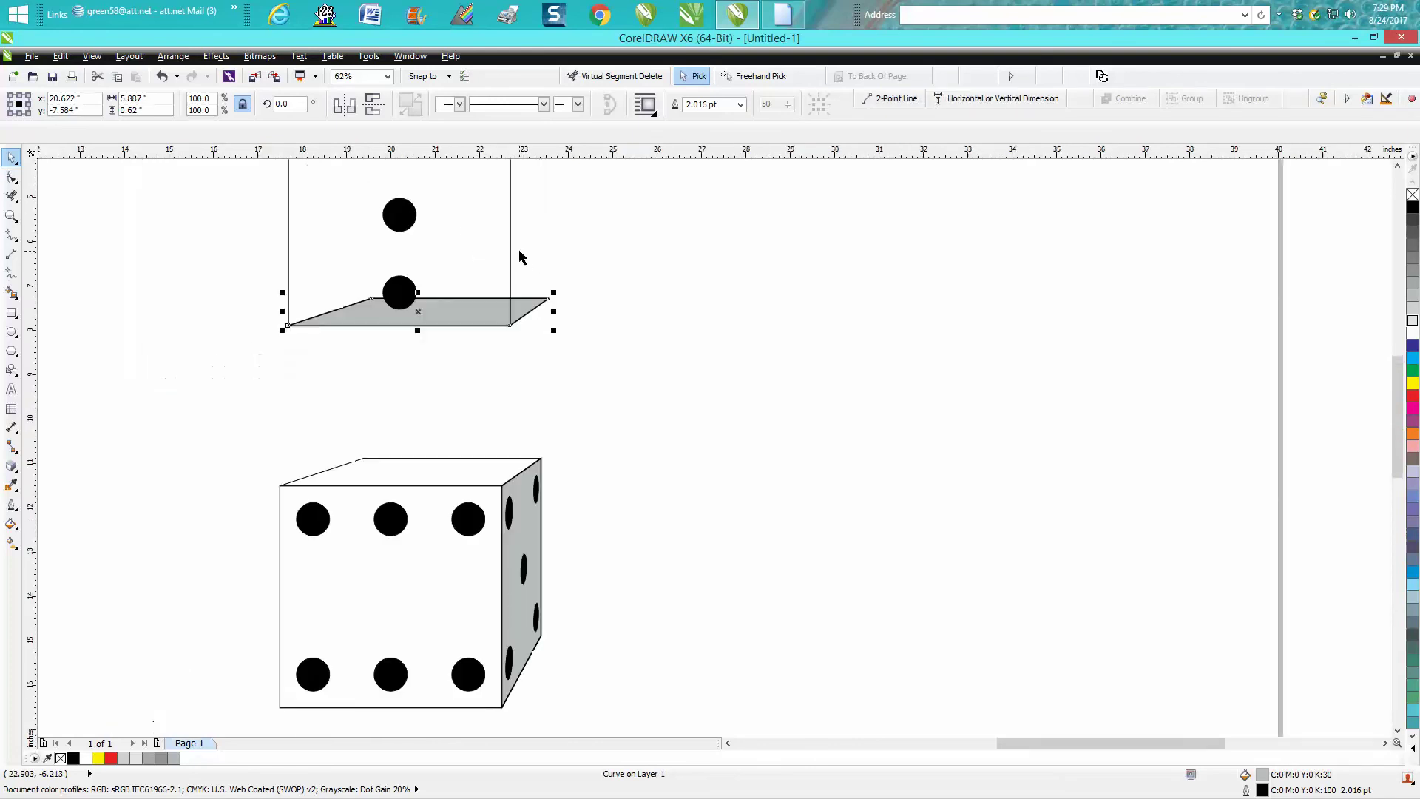
scroll(518, 248, down, 2)
click(11, 215)
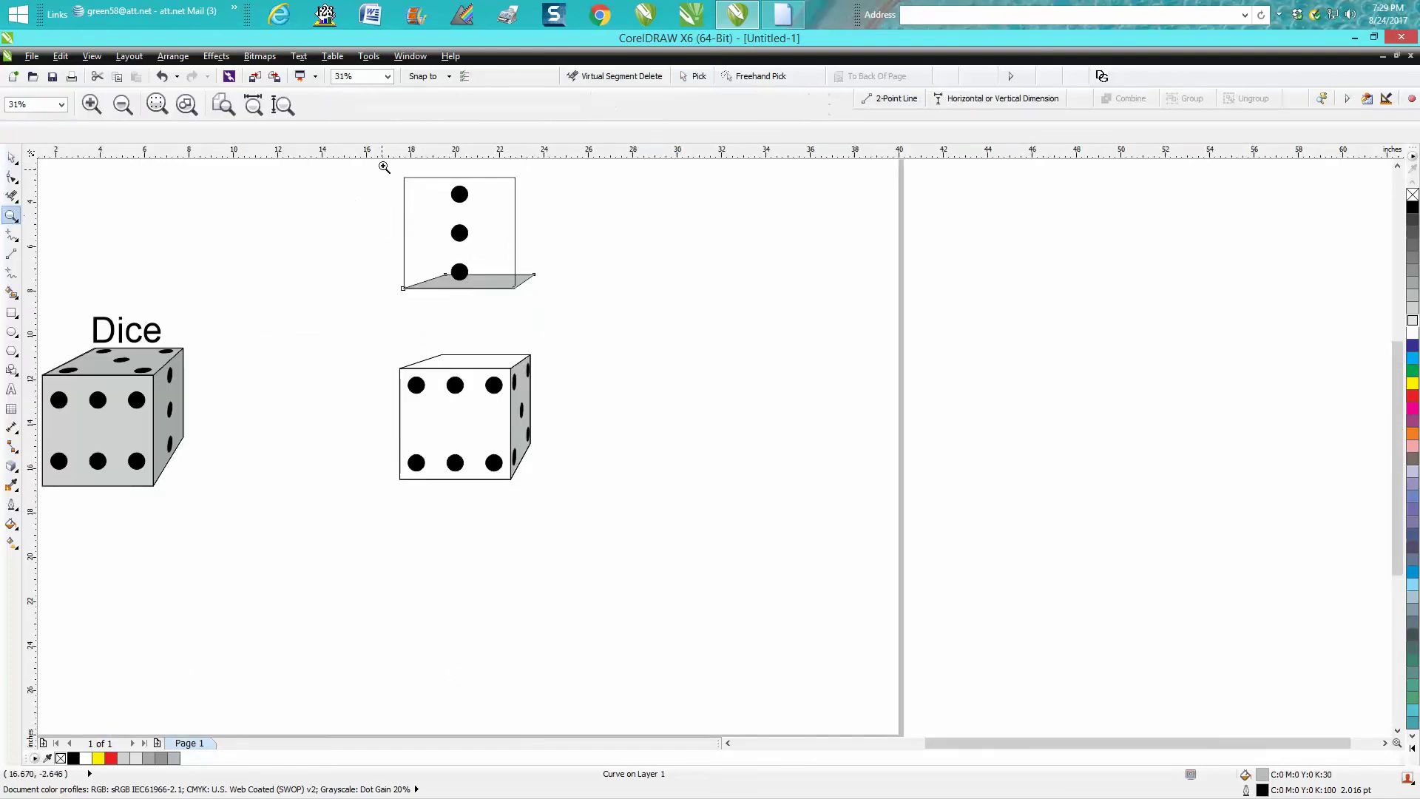
drag(384, 167, 586, 307)
click(11, 158)
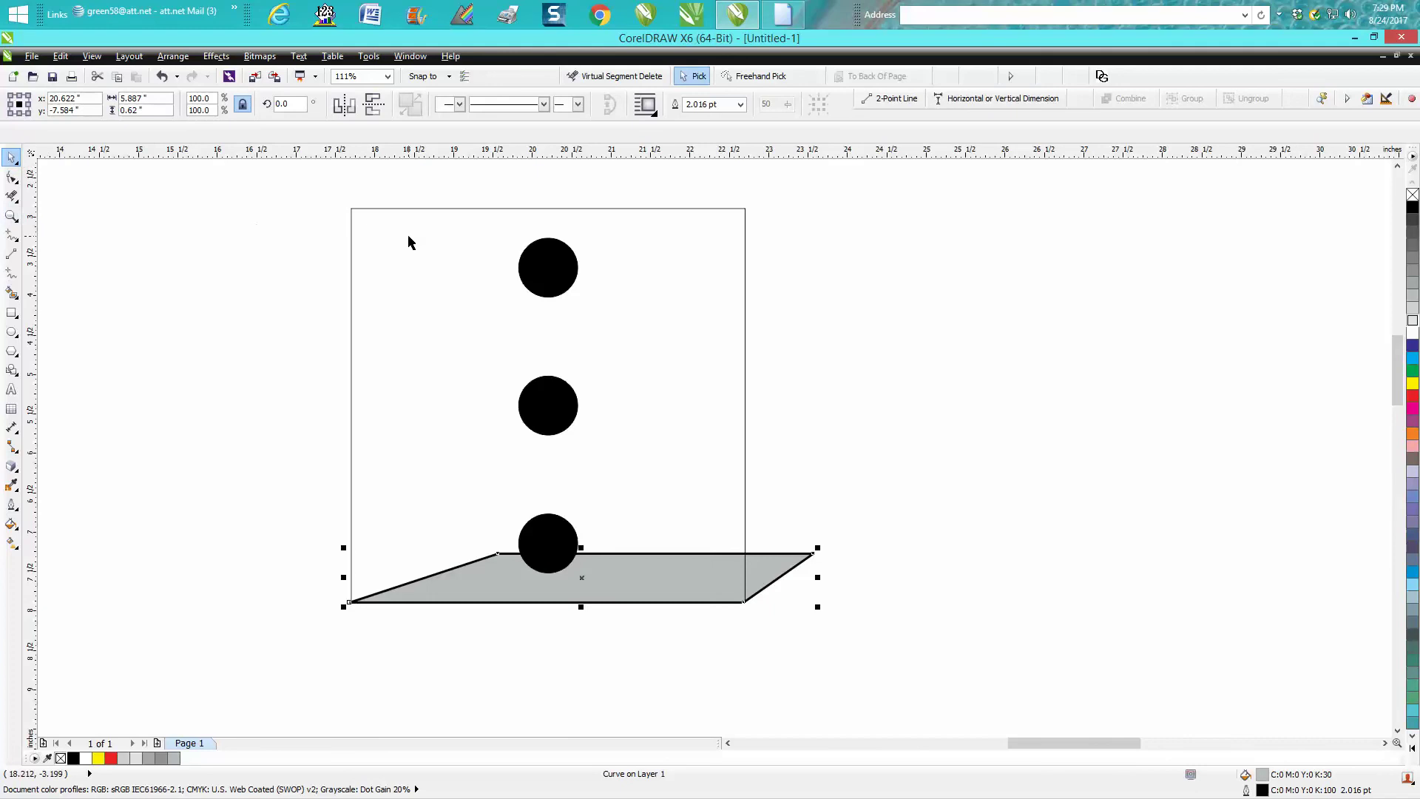
Add perspective to the three-dot face group, dragging its top corners onto the parallelogram's corners.
click(427, 210)
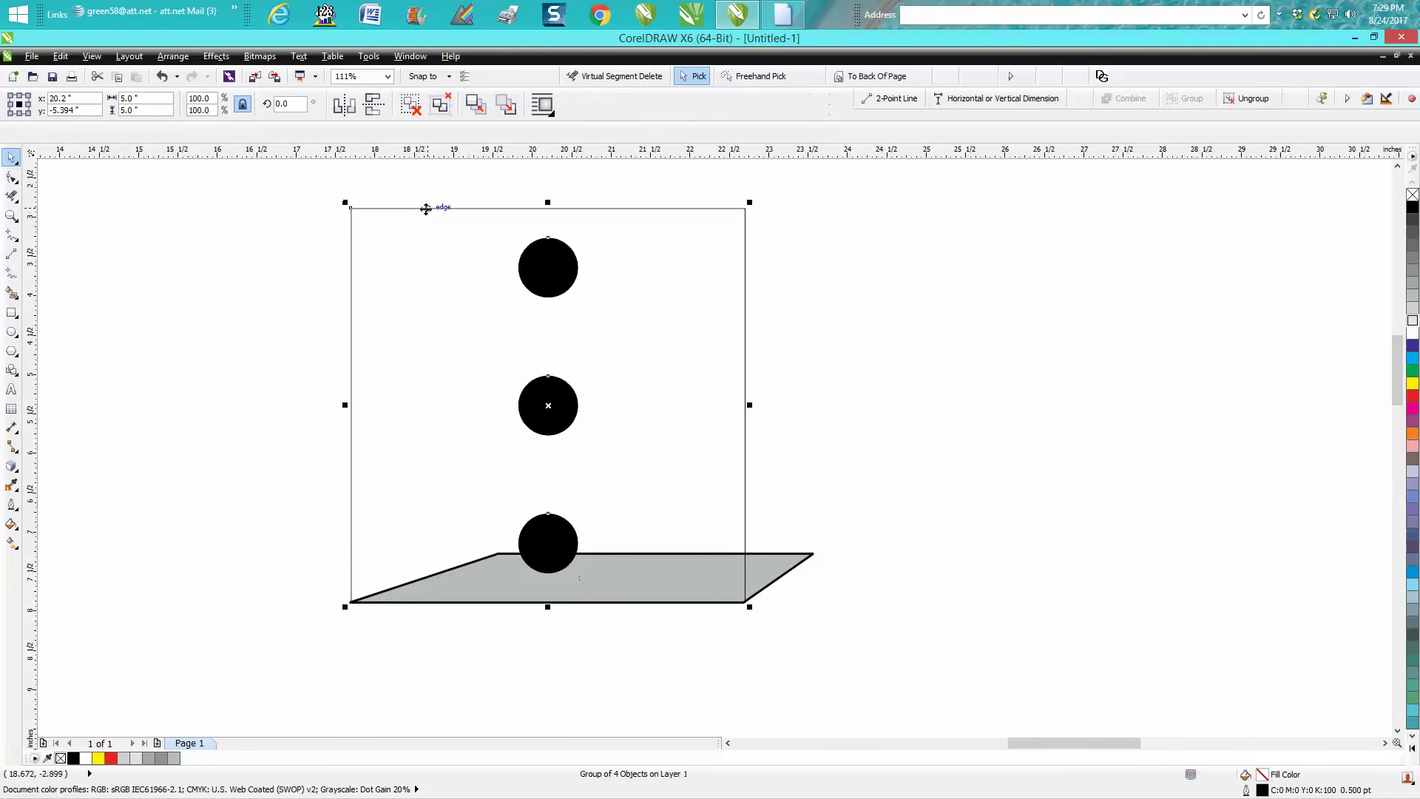
click(216, 56)
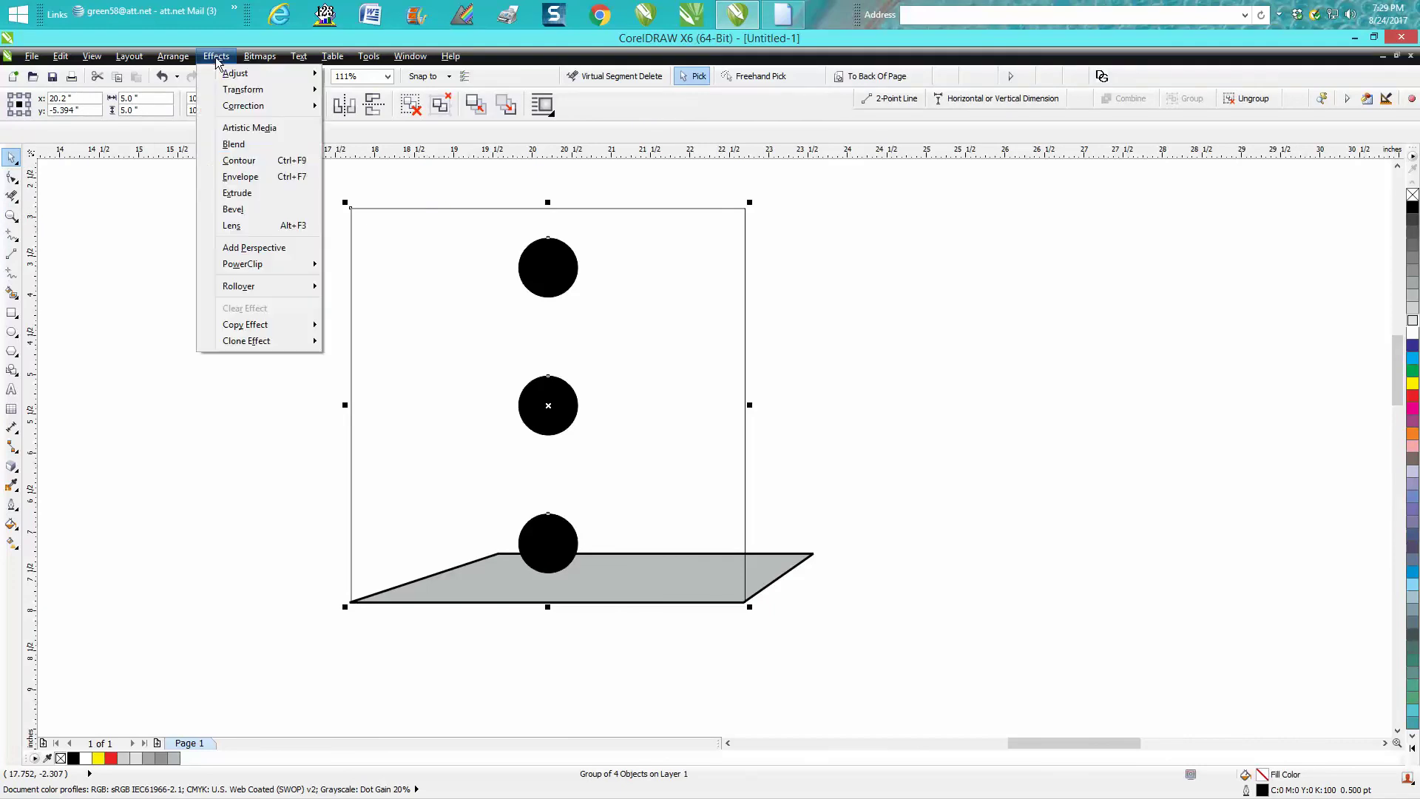
click(276, 246)
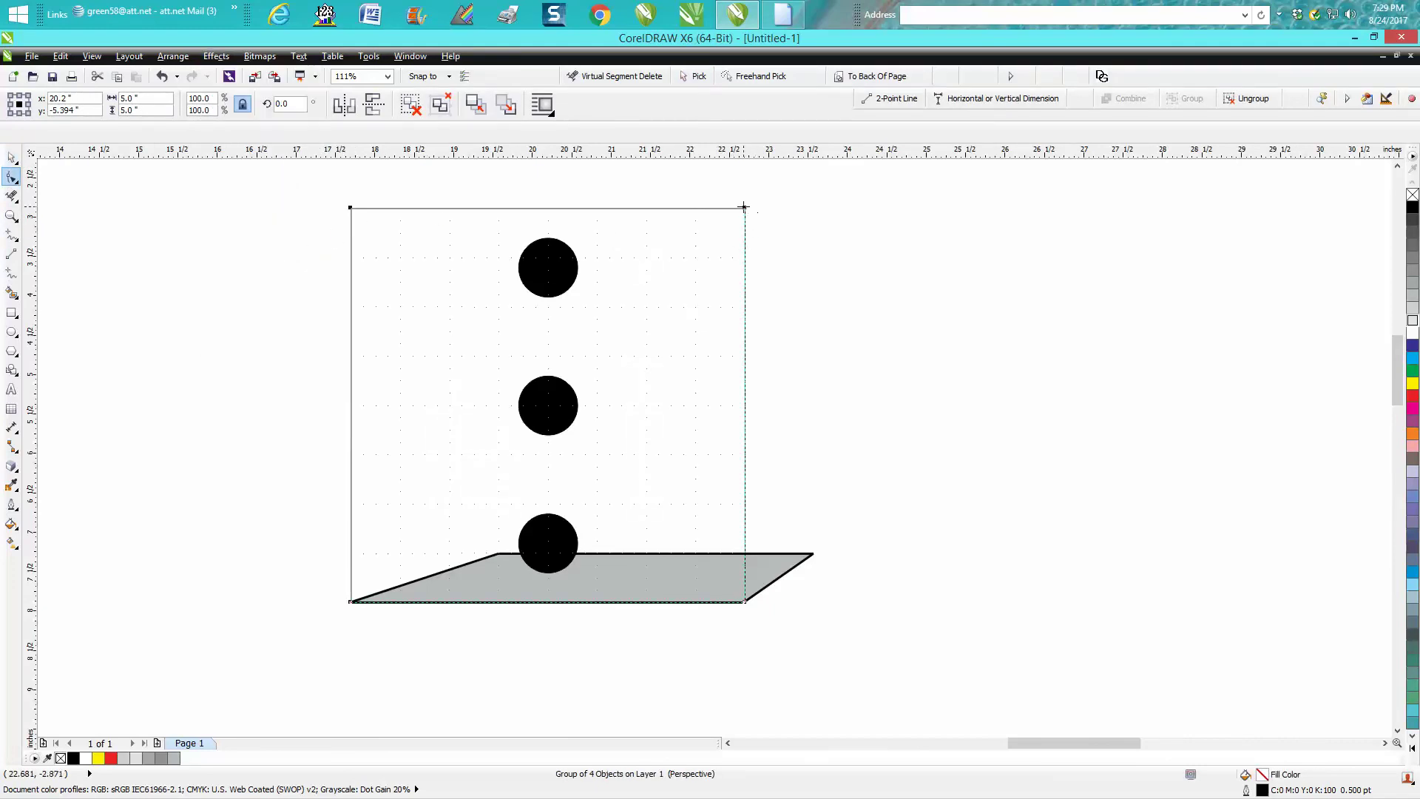
drag(744, 207, 812, 554)
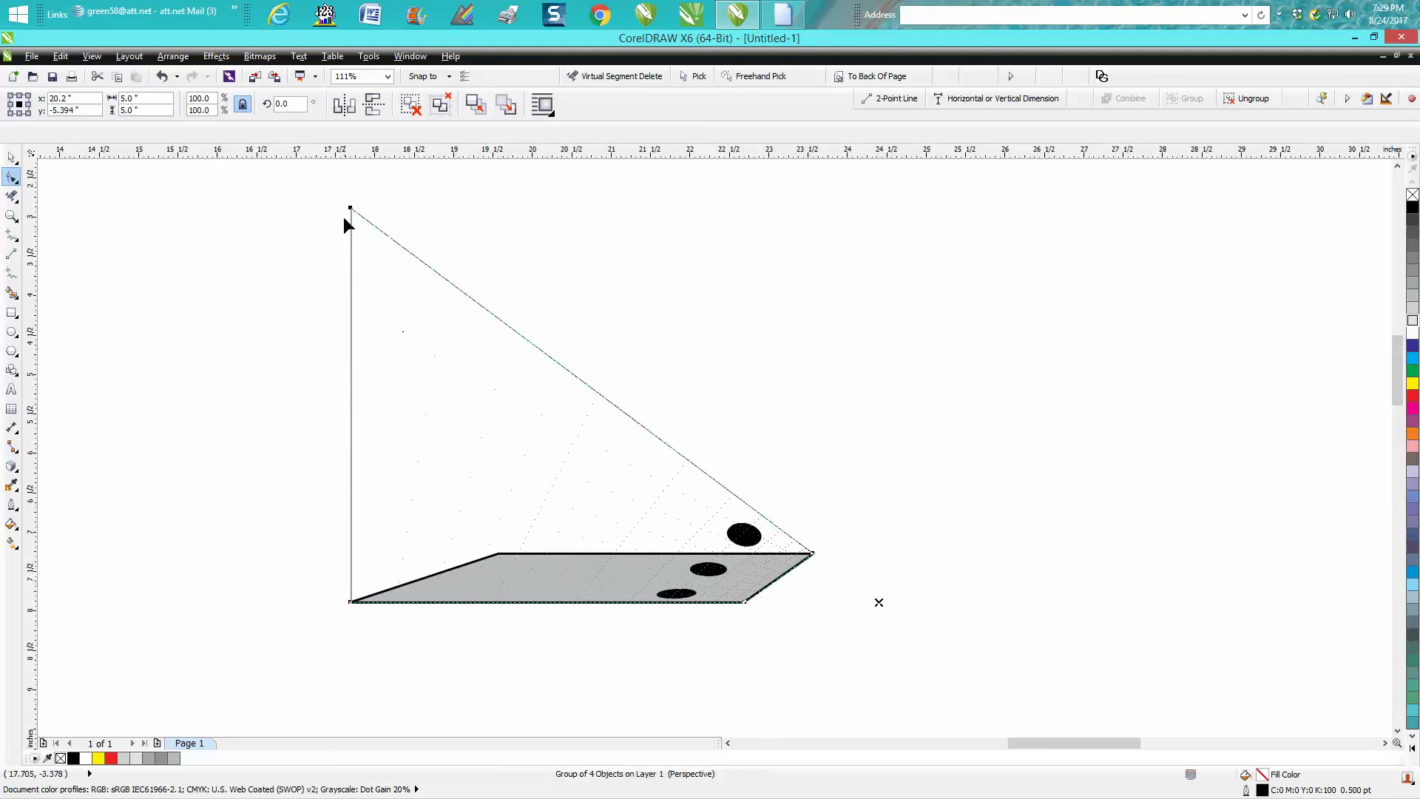
drag(352, 215, 501, 557)
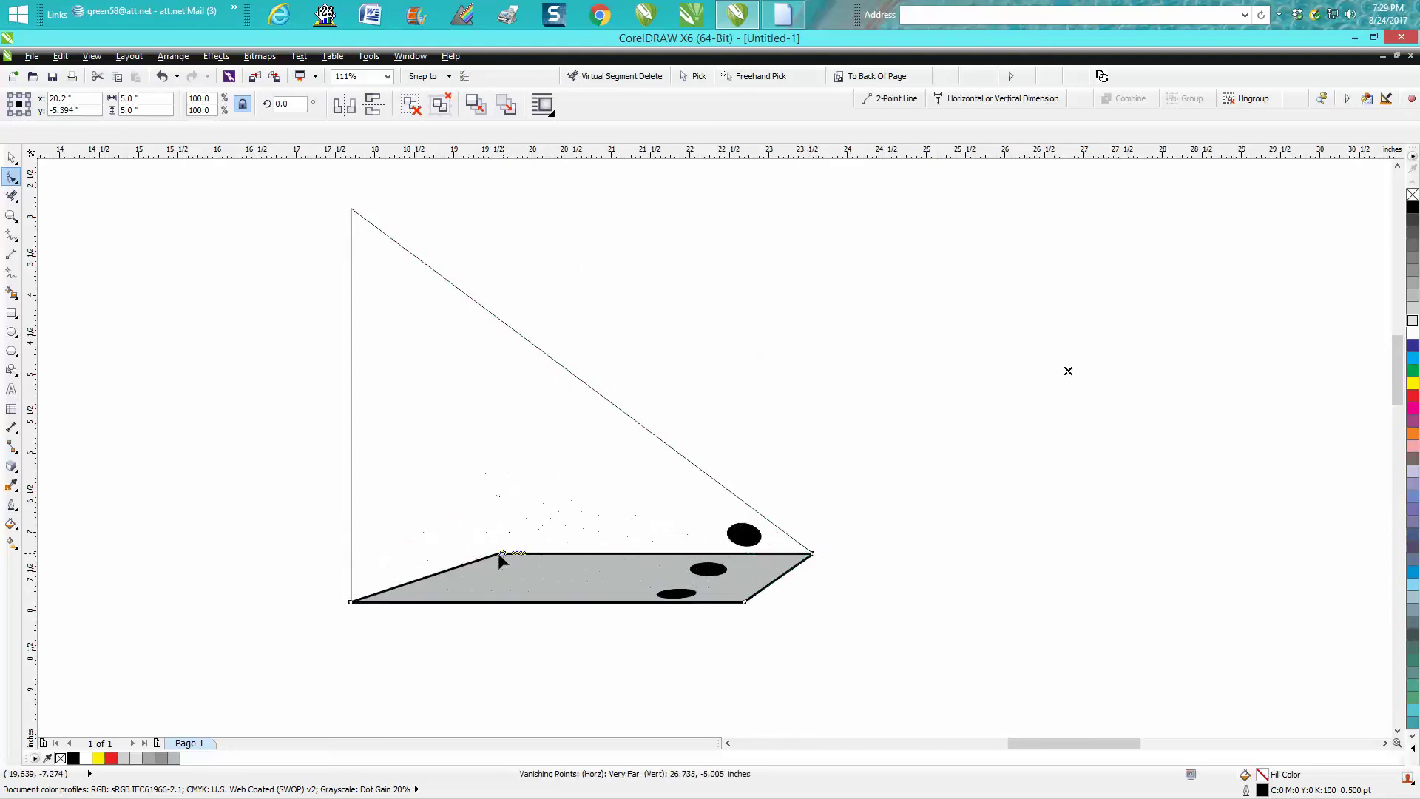
scroll(454, 477, down, 3)
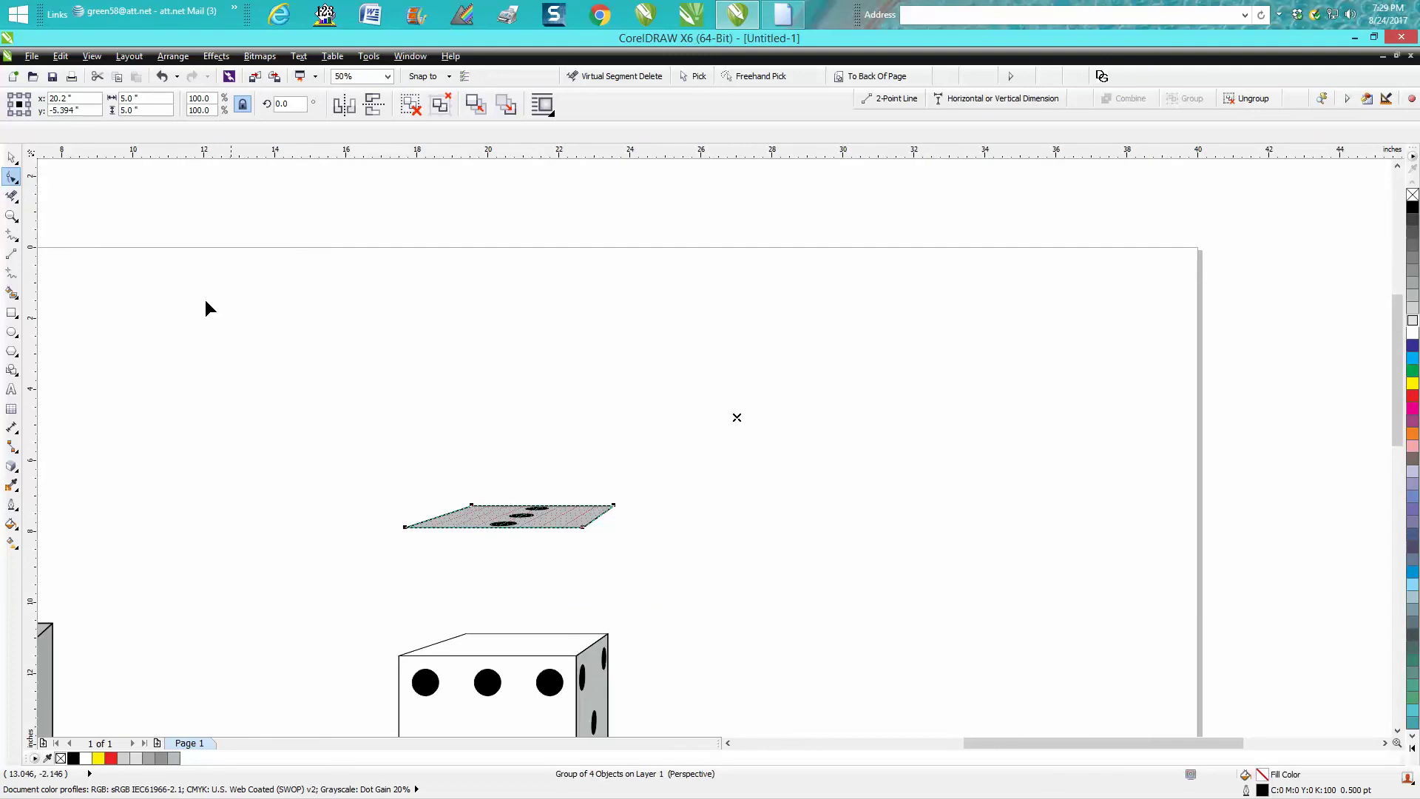
click(12, 157)
scroll(653, 388, down, 2)
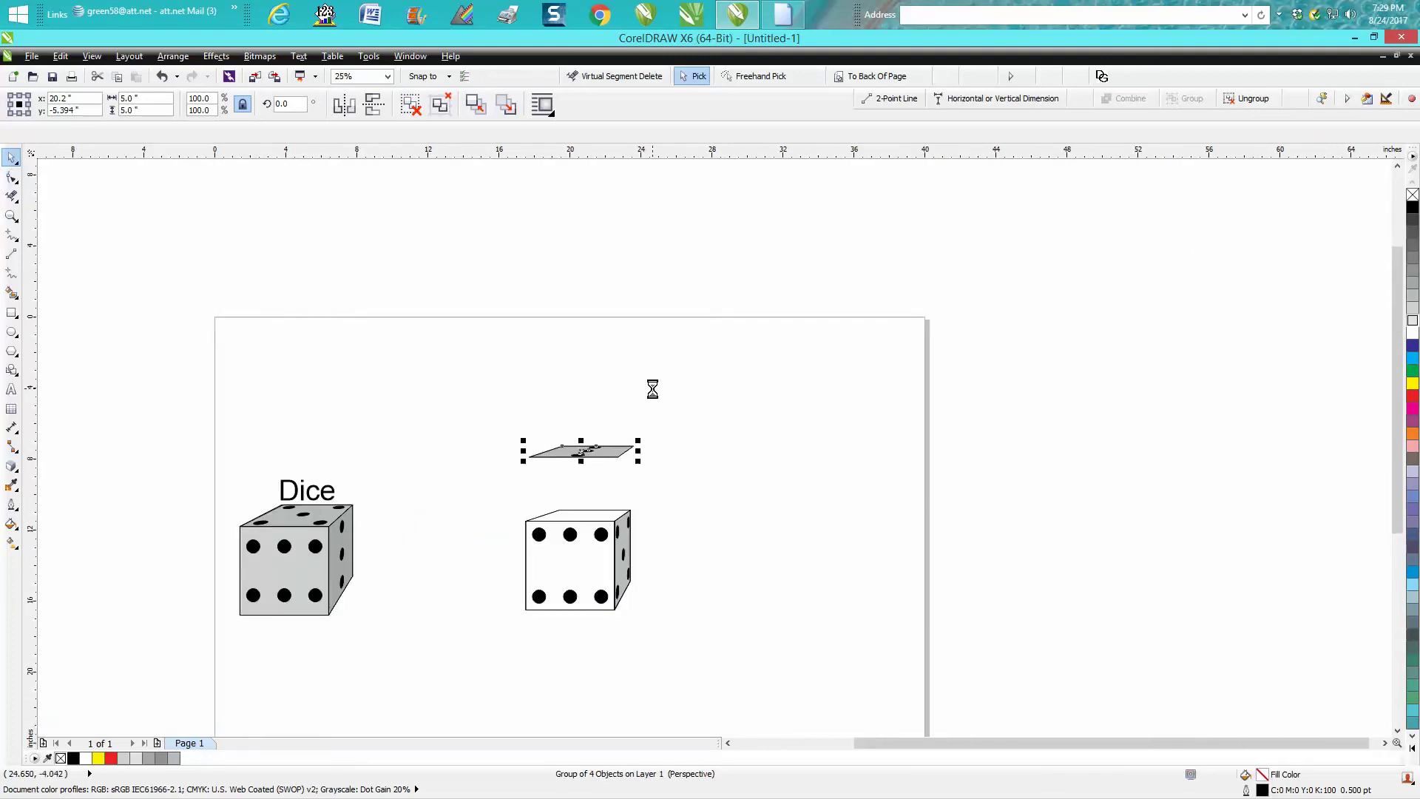
Nudge the perspective pip group and grey parallelogram down toward the die's top.
key(Down)
key(Down)
key(Down)
key(Down)
key(Down)
click(612, 449)
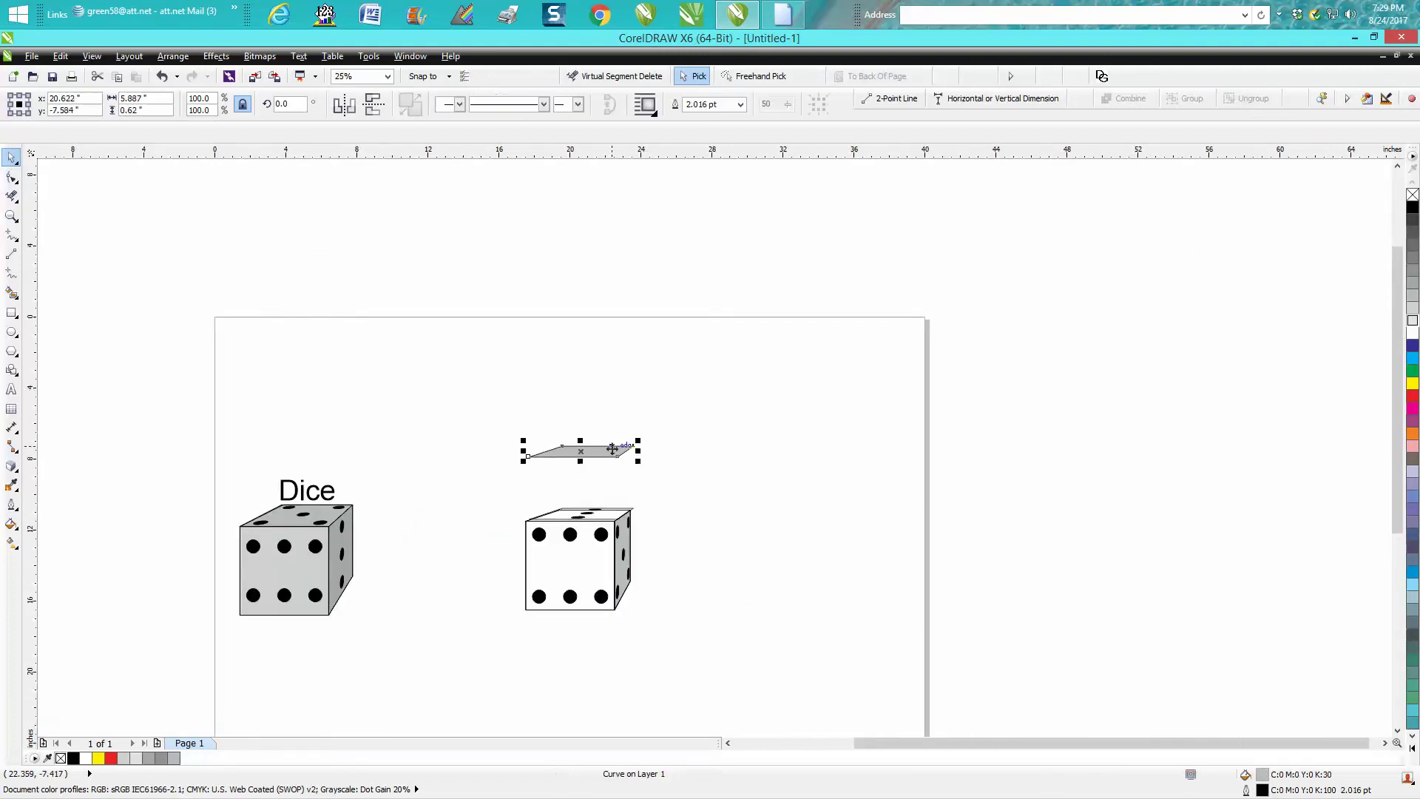
key(Down)
key(Down)
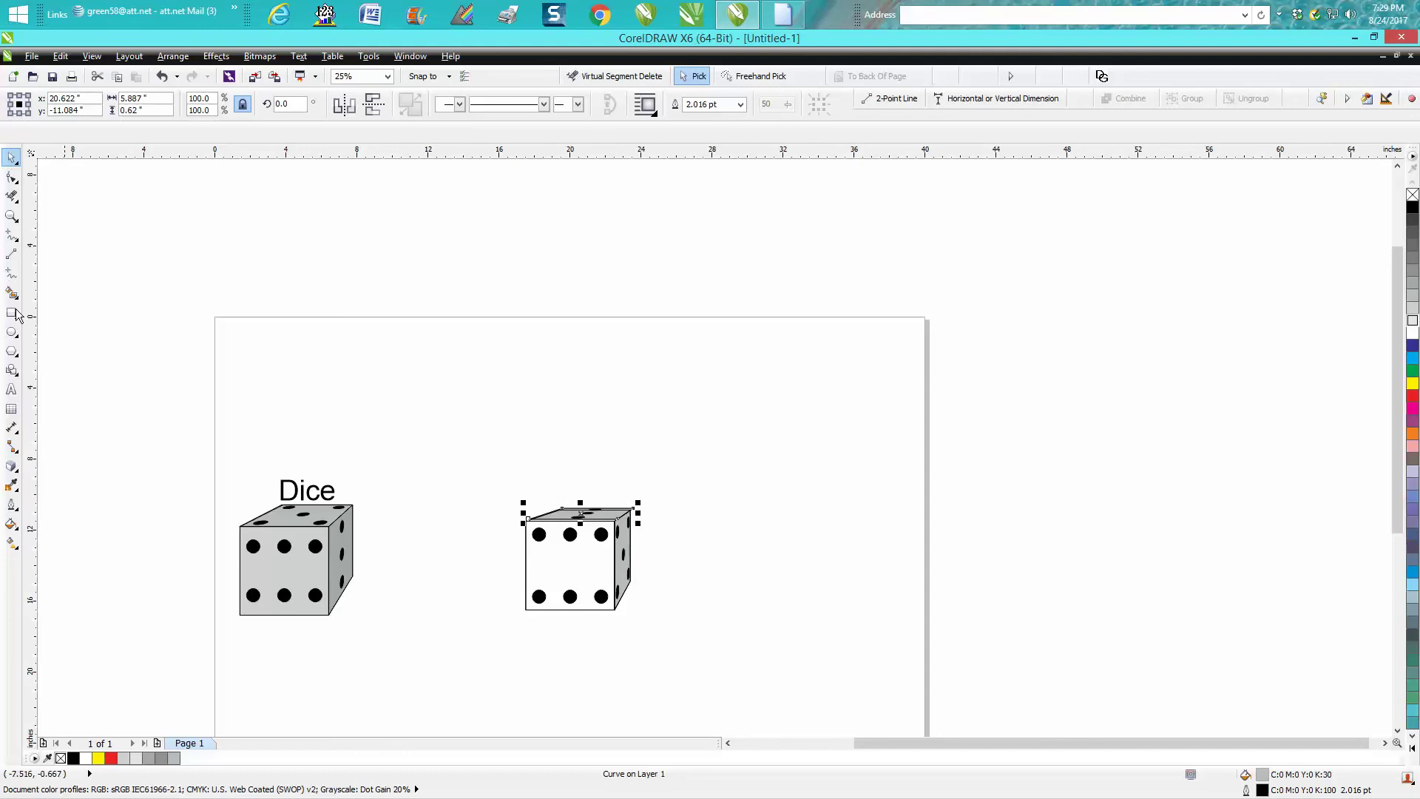
click(11, 215)
drag(740, 629, 825, 683)
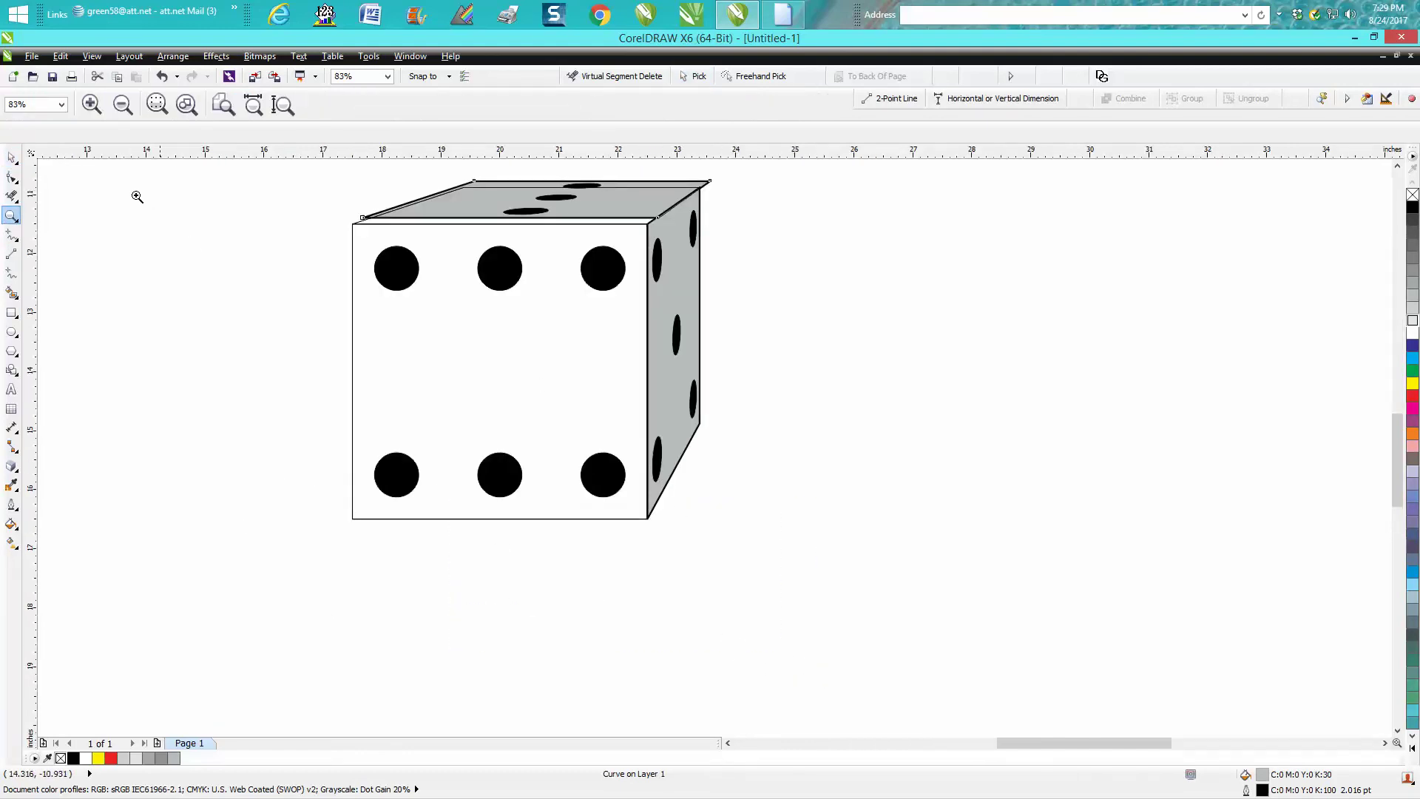
drag(304, 165, 836, 315)
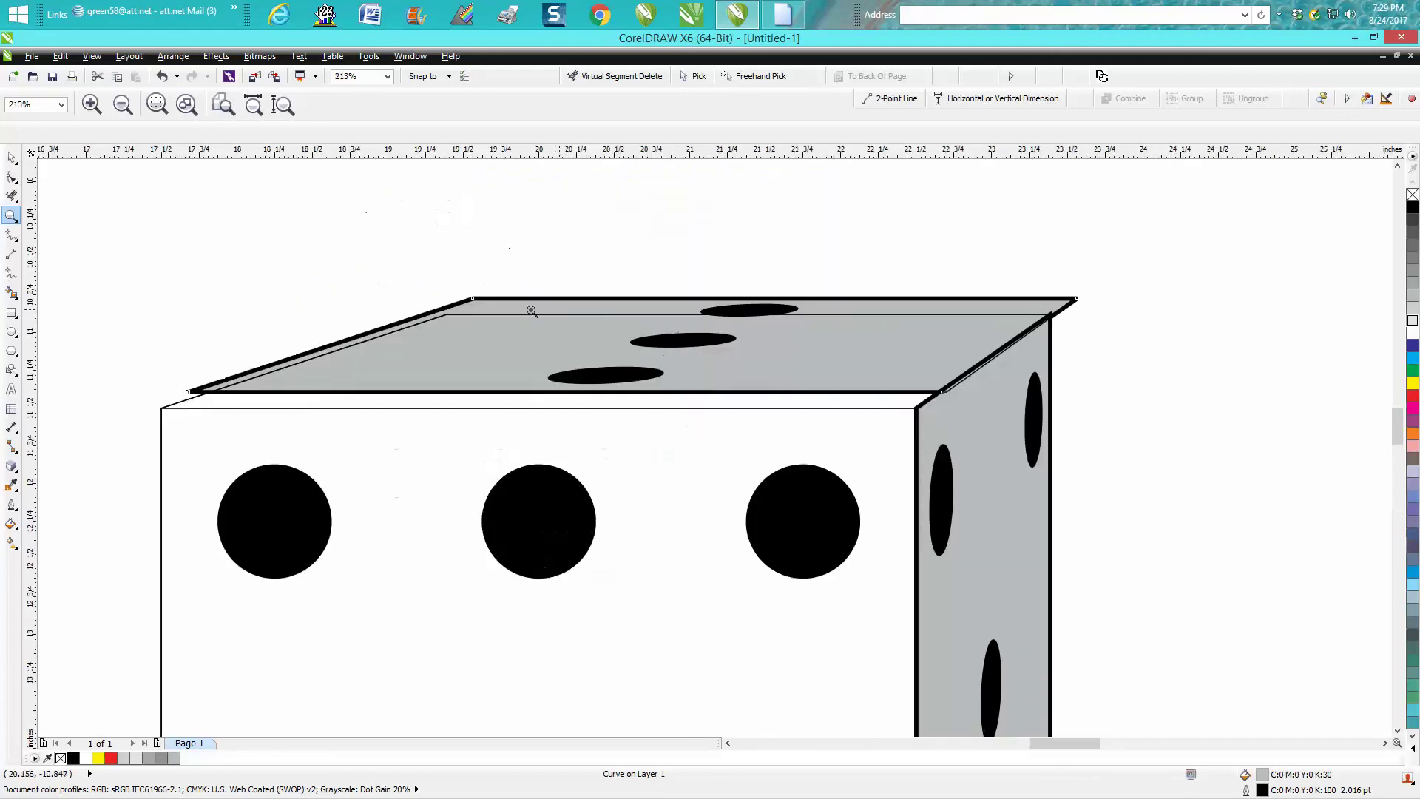
click(12, 158)
Seat the grey top face and the three-pip perspective group onto the cube's top.
drag(631, 347, 605, 362)
click(601, 301)
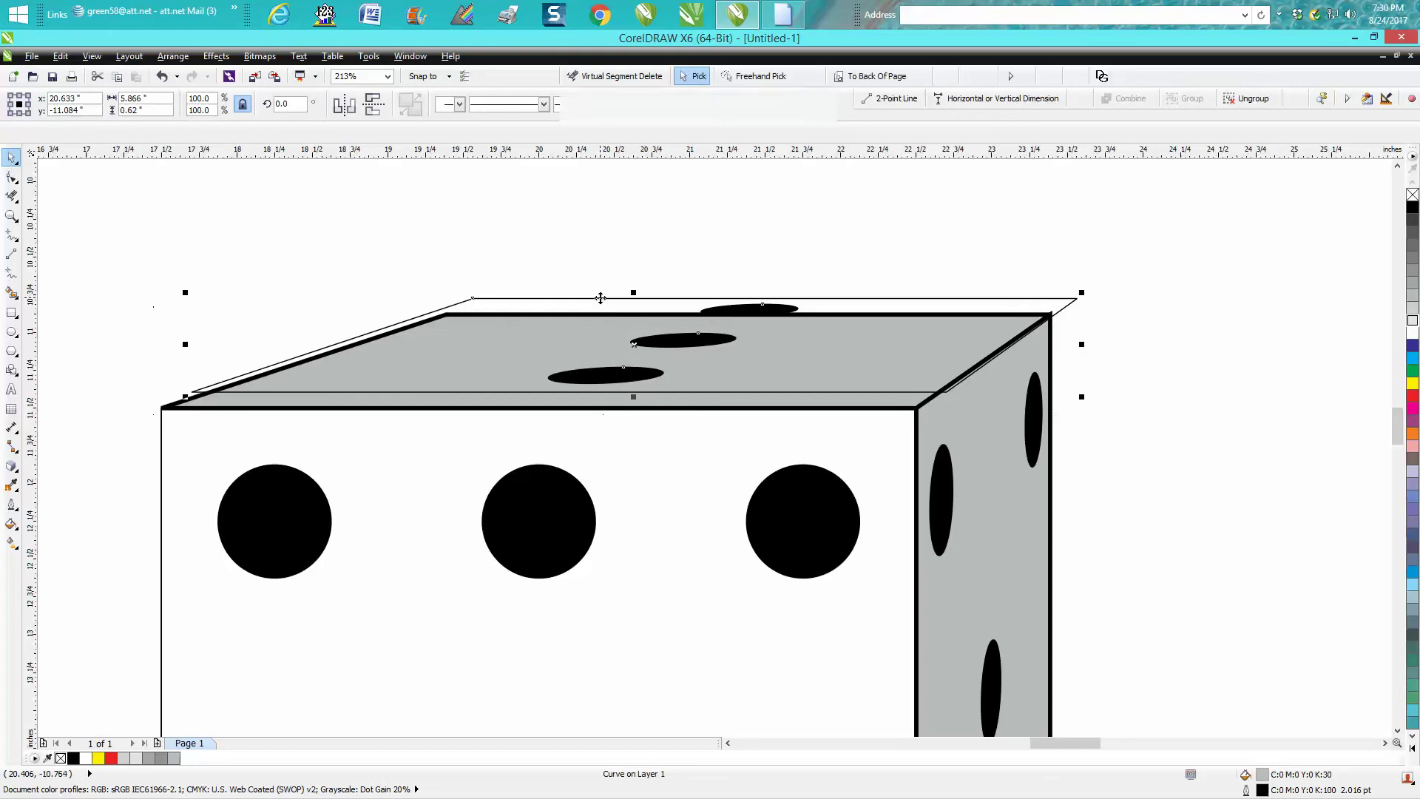
key(Delete)
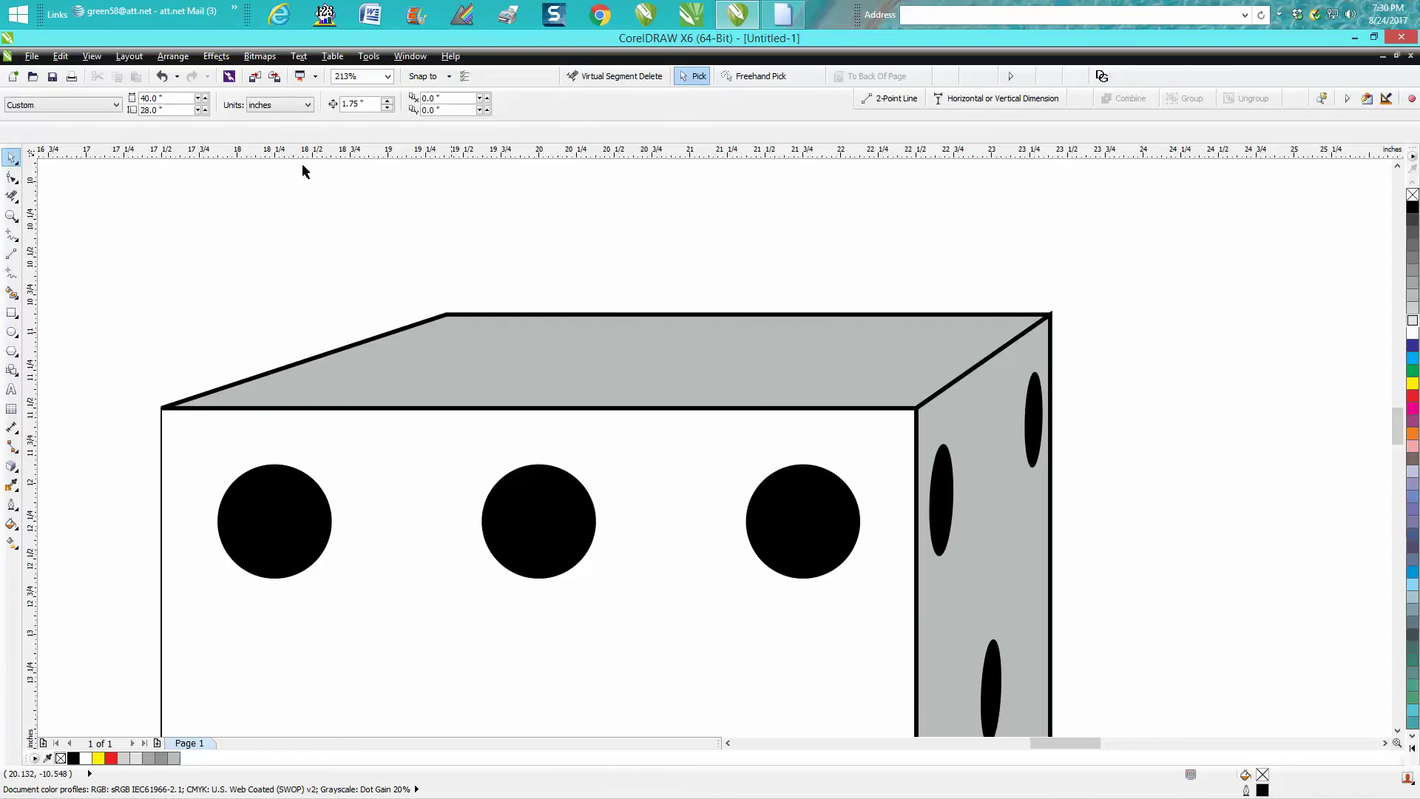
click(162, 77)
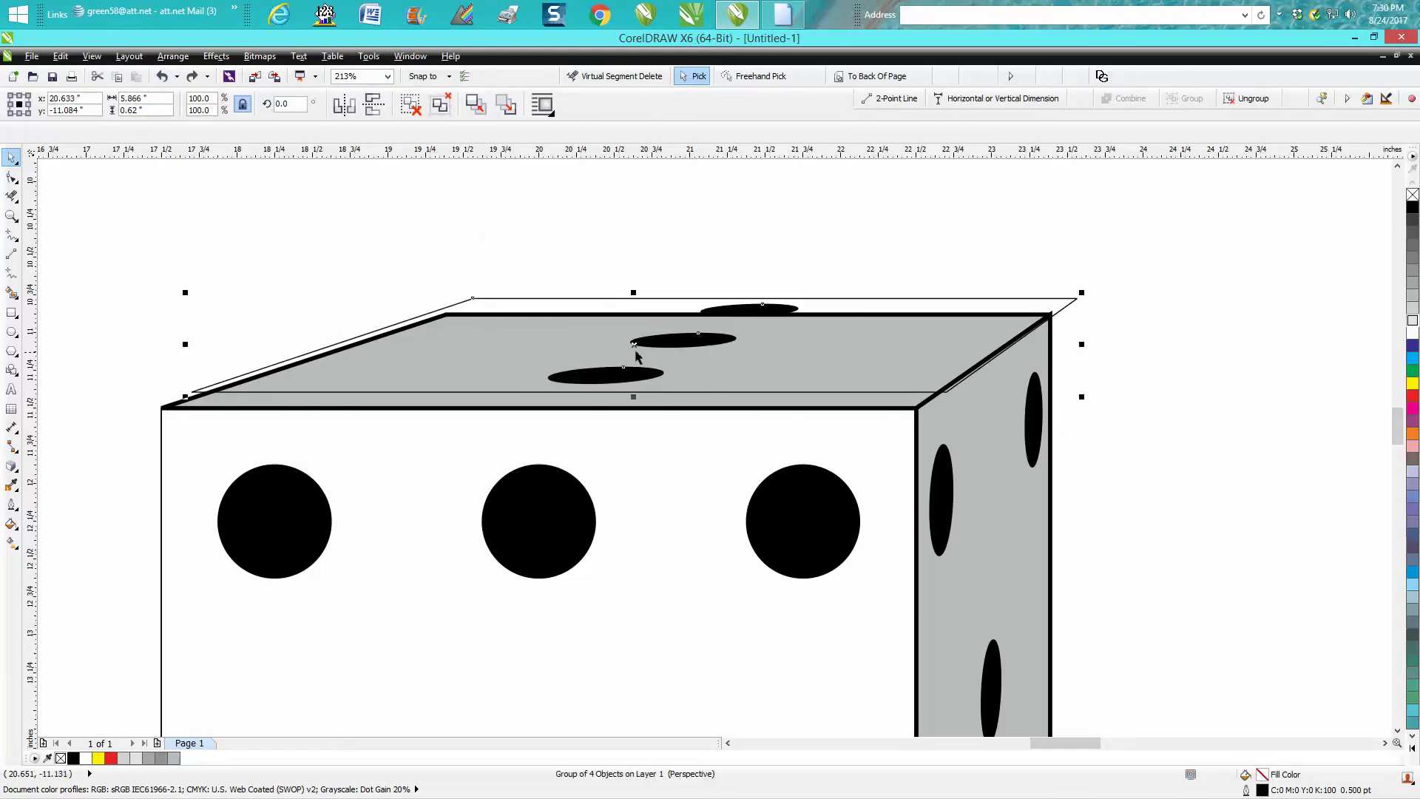
drag(635, 349, 675, 388)
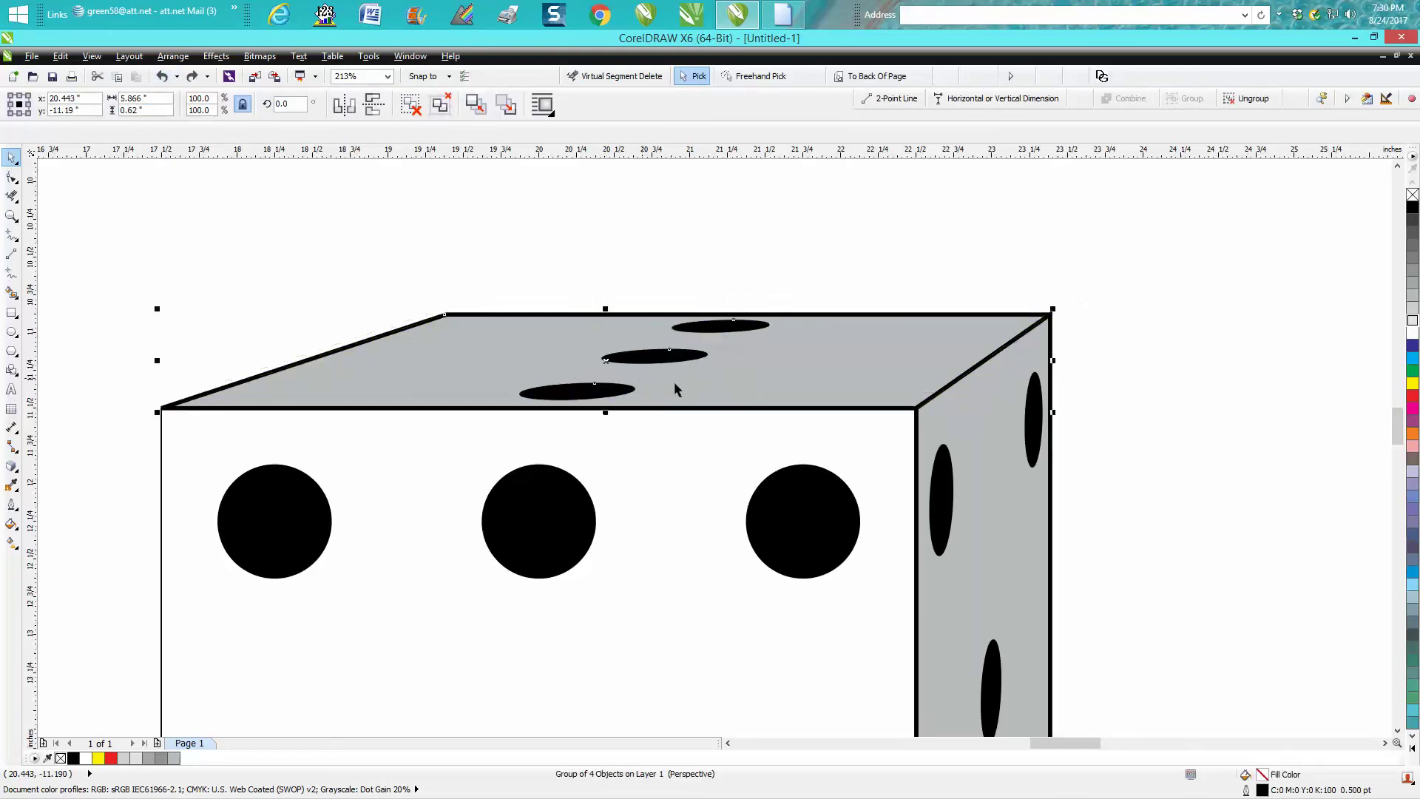
scroll(1135, 426, down, 3)
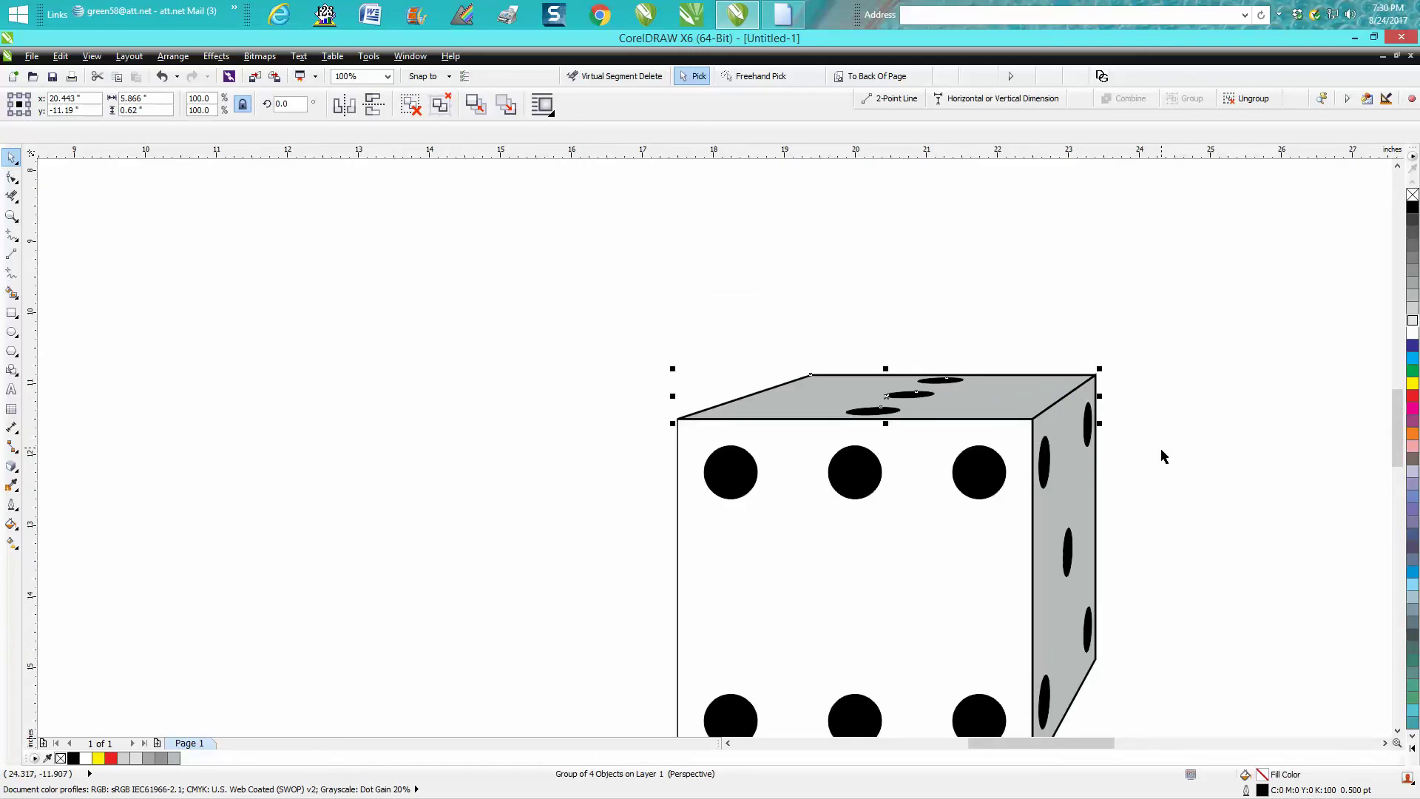
Fill the die's front face with the 10% grey swatch using Smart Fill.
click(1161, 450)
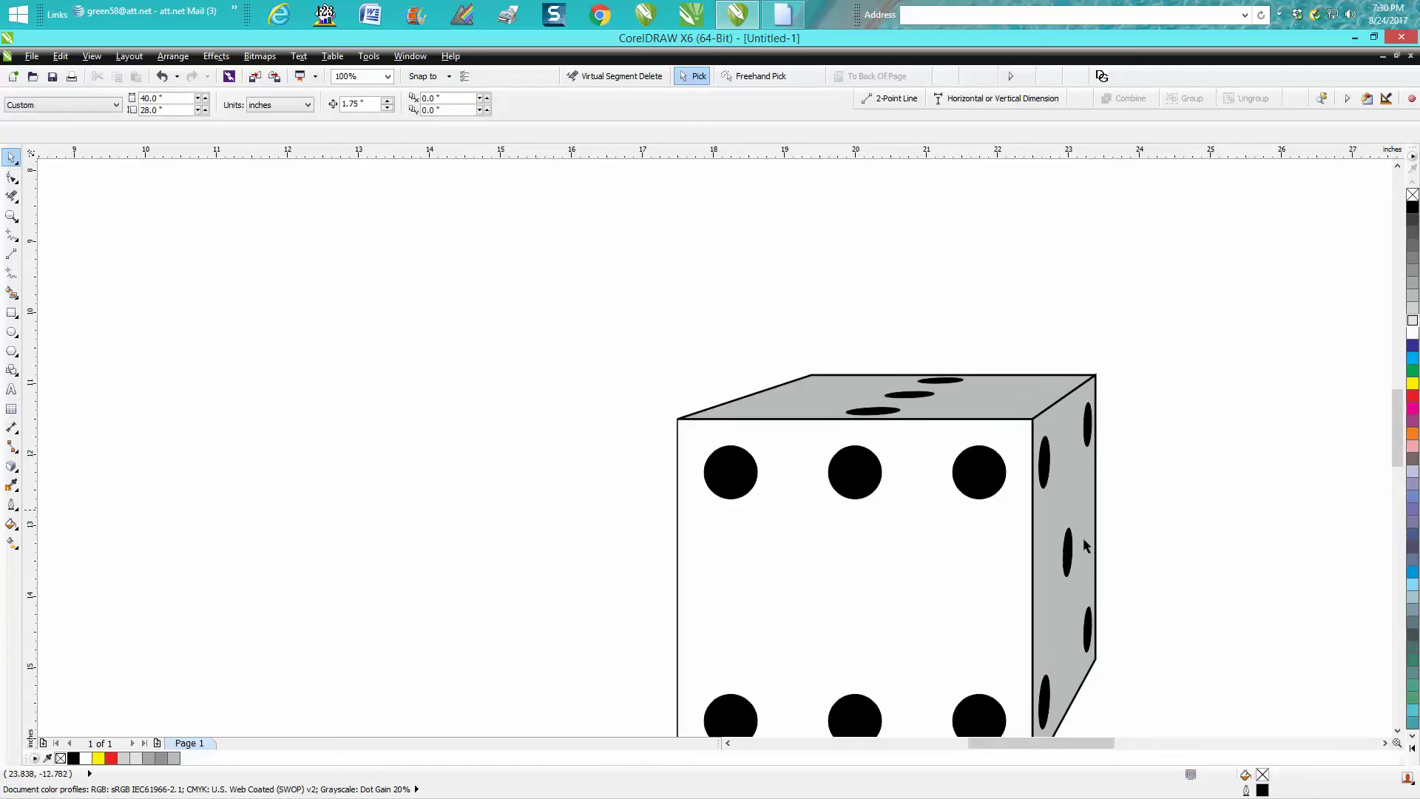
click(11, 295)
click(764, 540)
click(1407, 329)
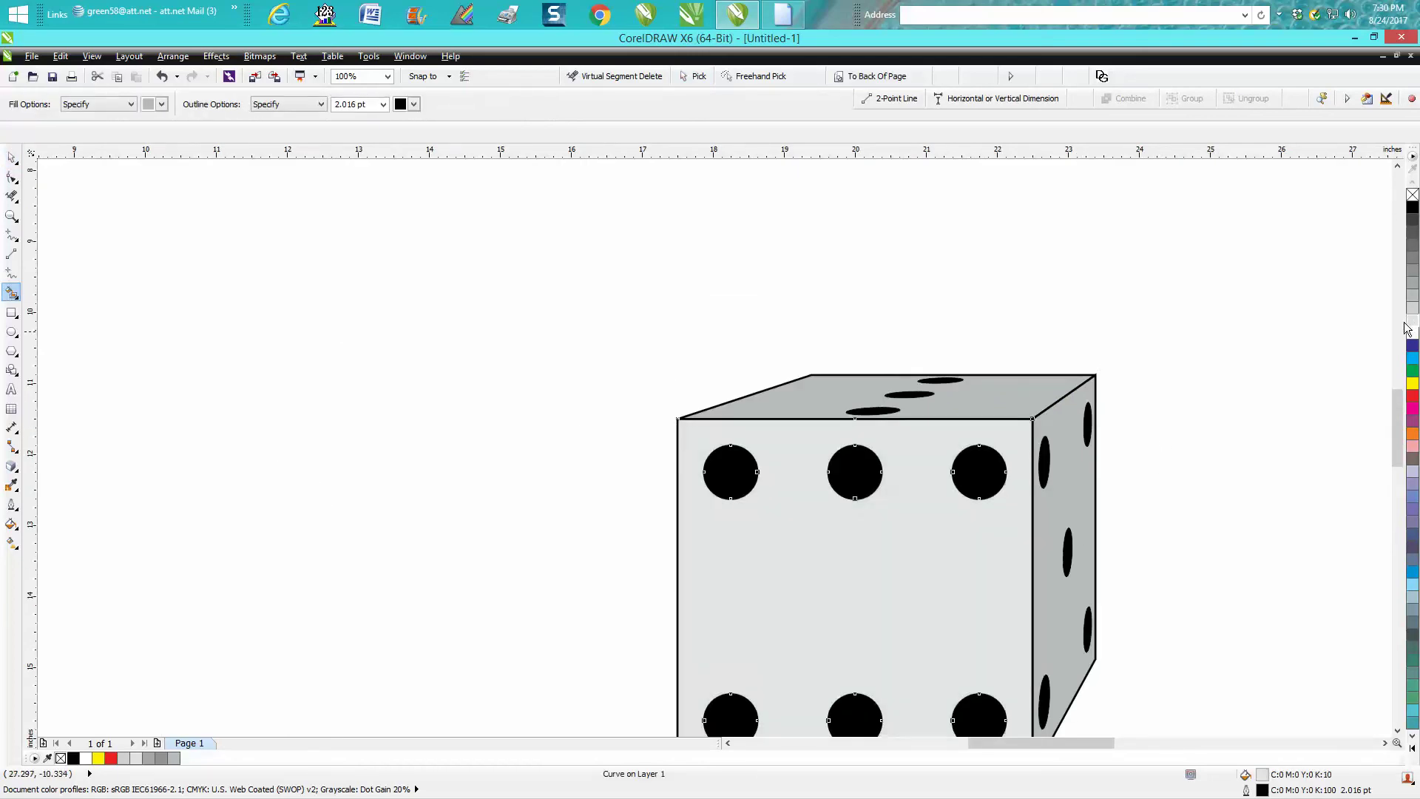
scroll(1192, 391, down, 2)
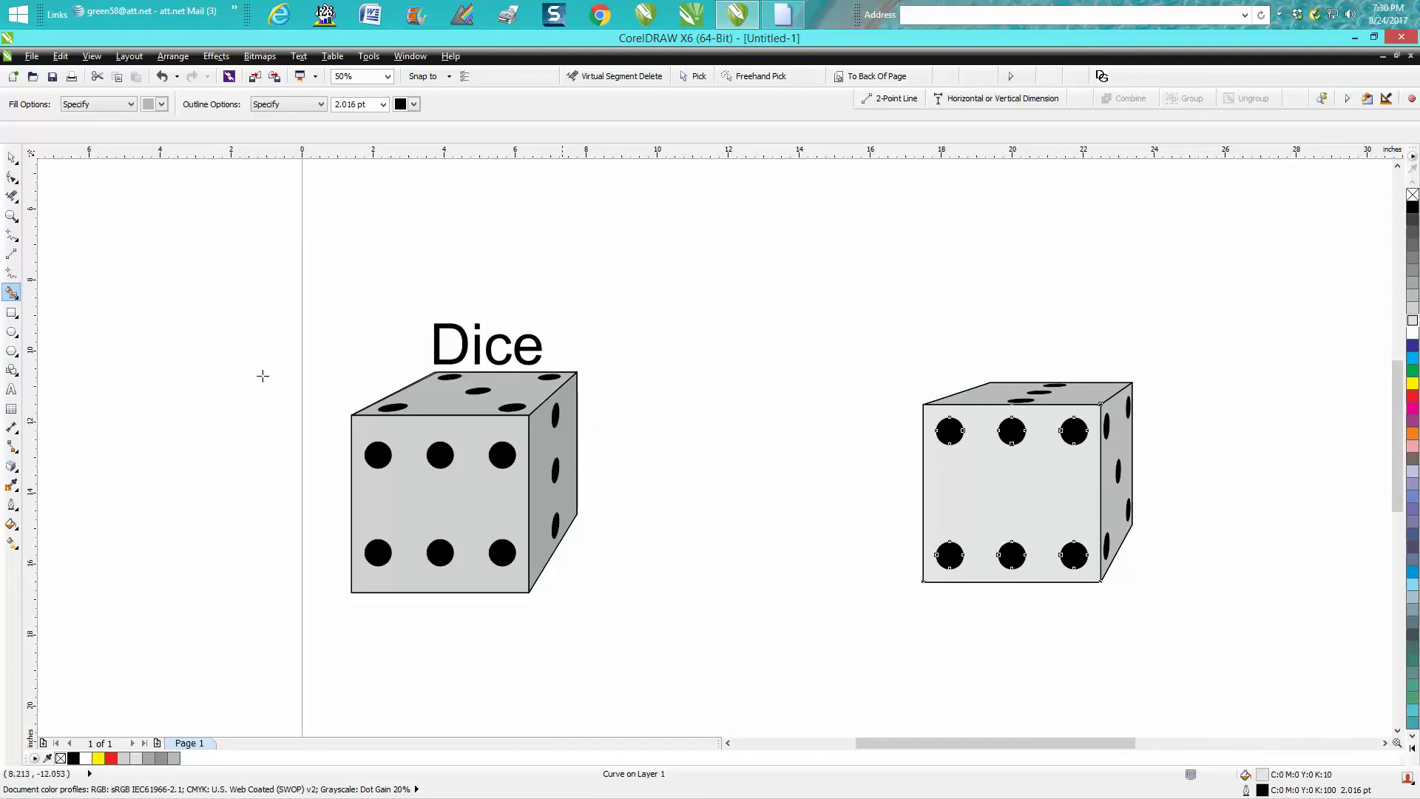
Marquee-select all parts of the finished right die.
click(11, 157)
drag(860, 364, 1198, 628)
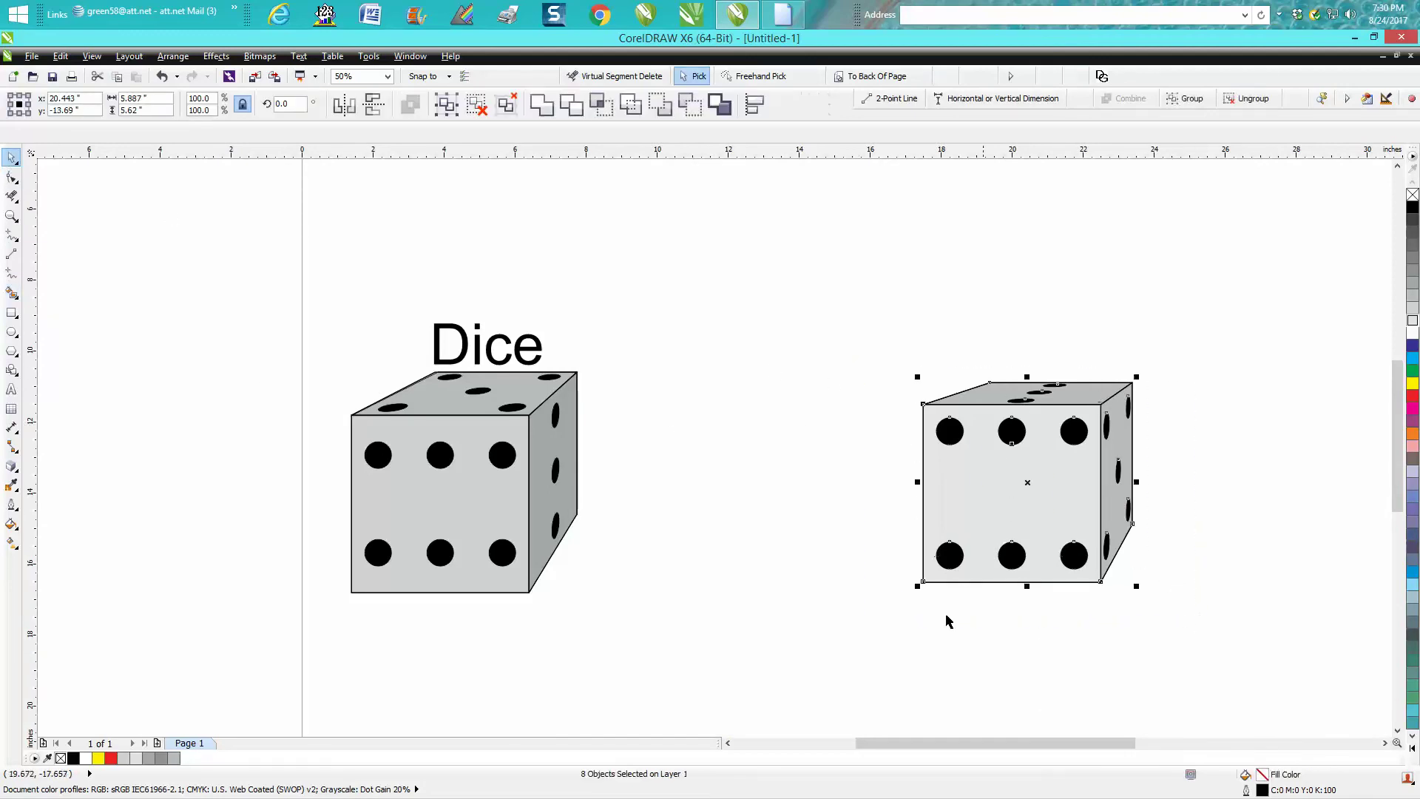
click(11, 216)
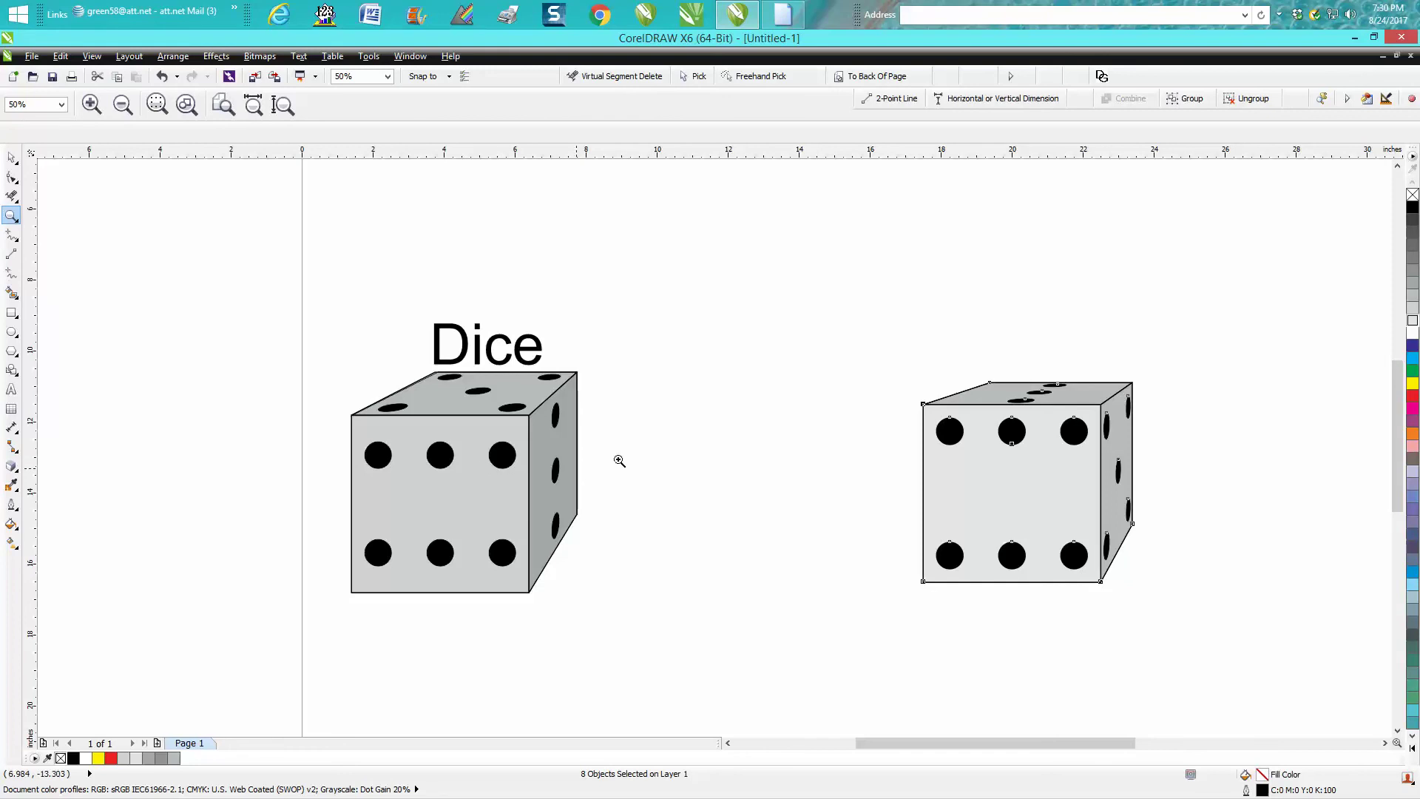
click(11, 158)
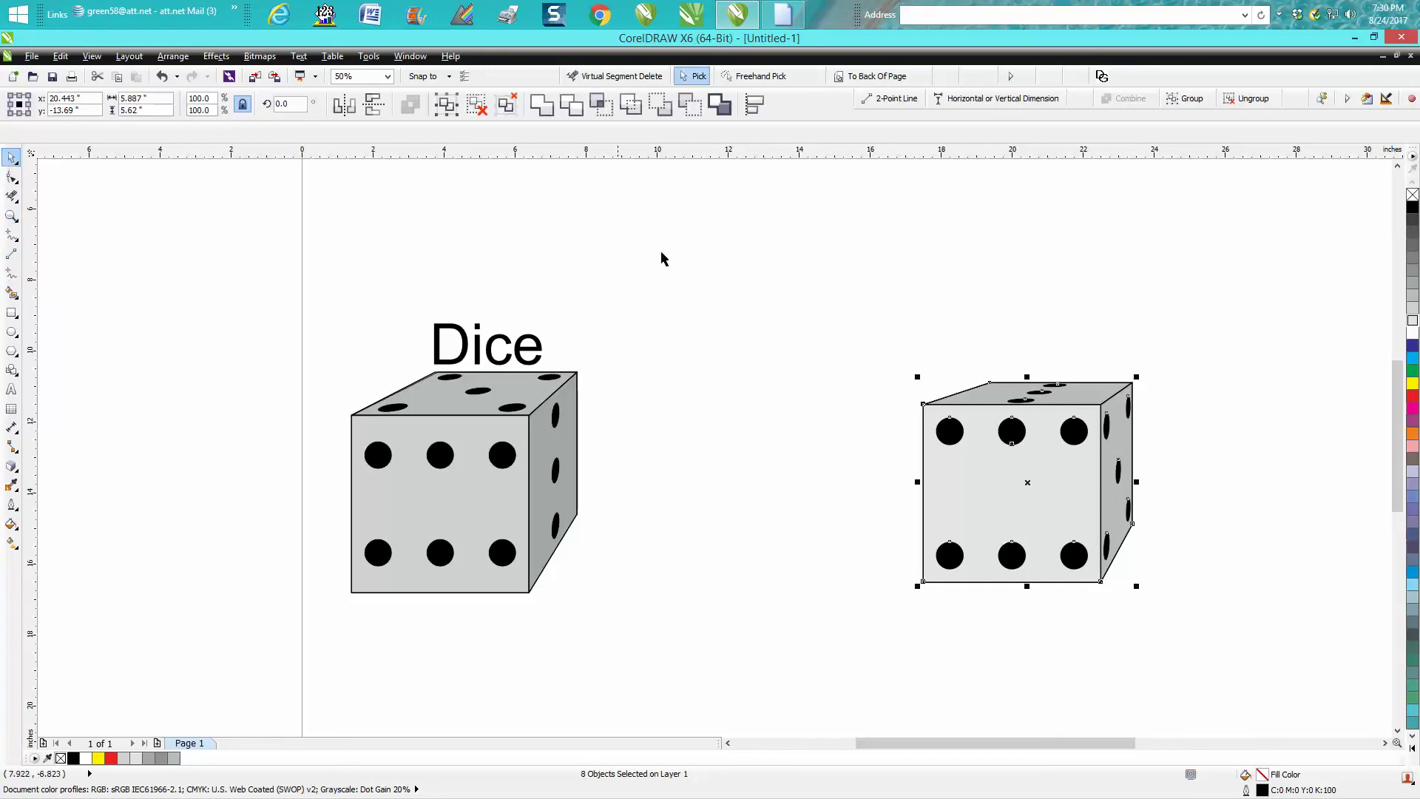
drag(810, 295, 1221, 658)
click(12, 216)
drag(255, 296, 772, 612)
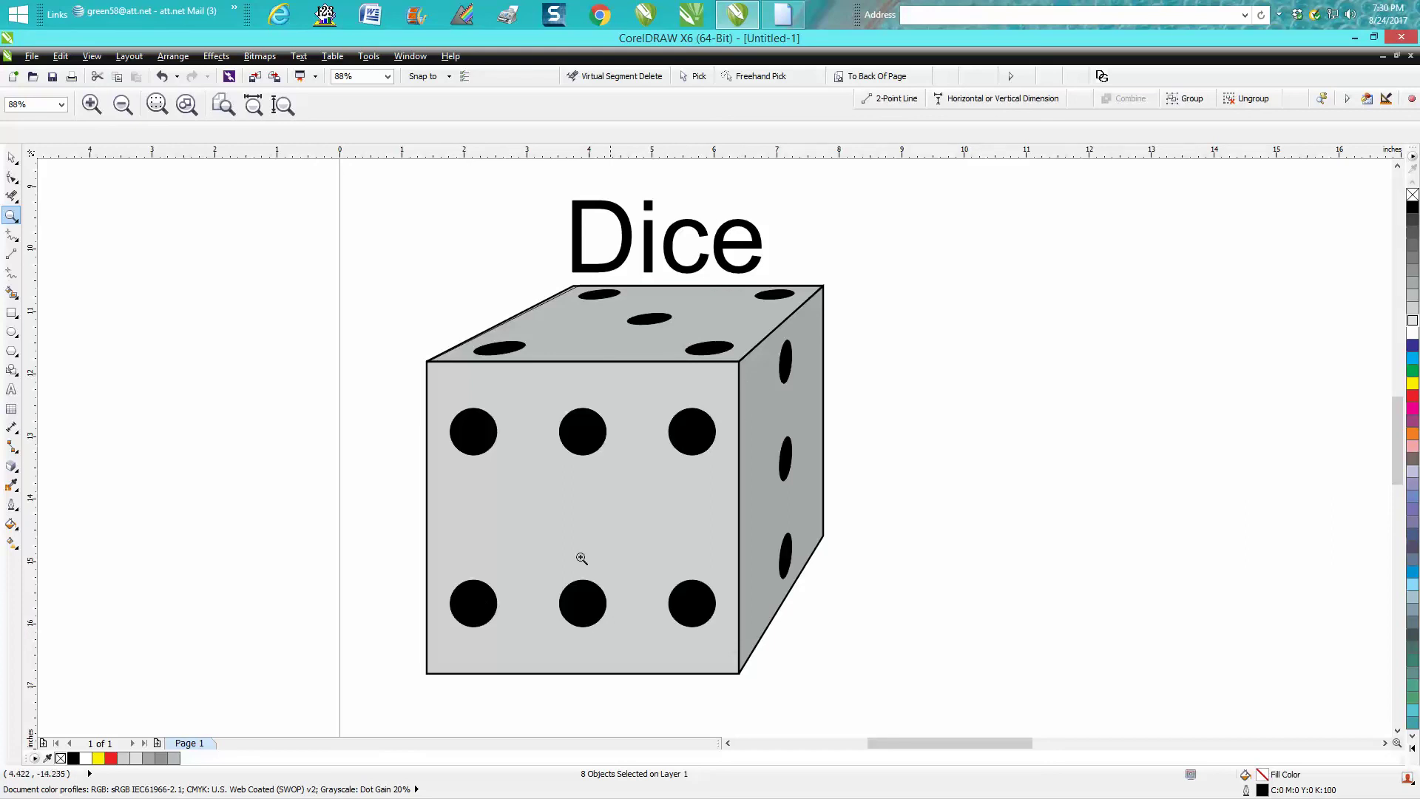
right_click(646, 469)
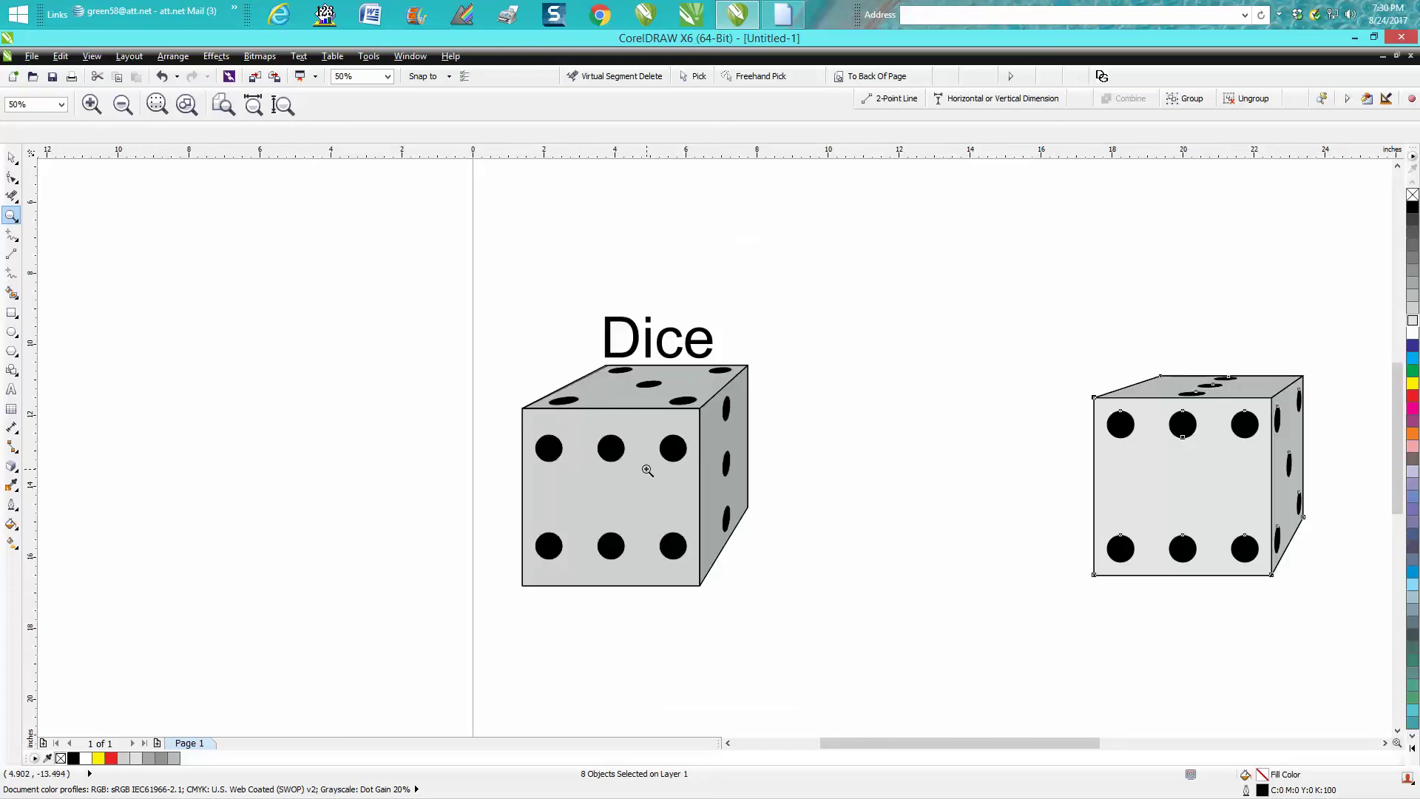
click(990, 512)
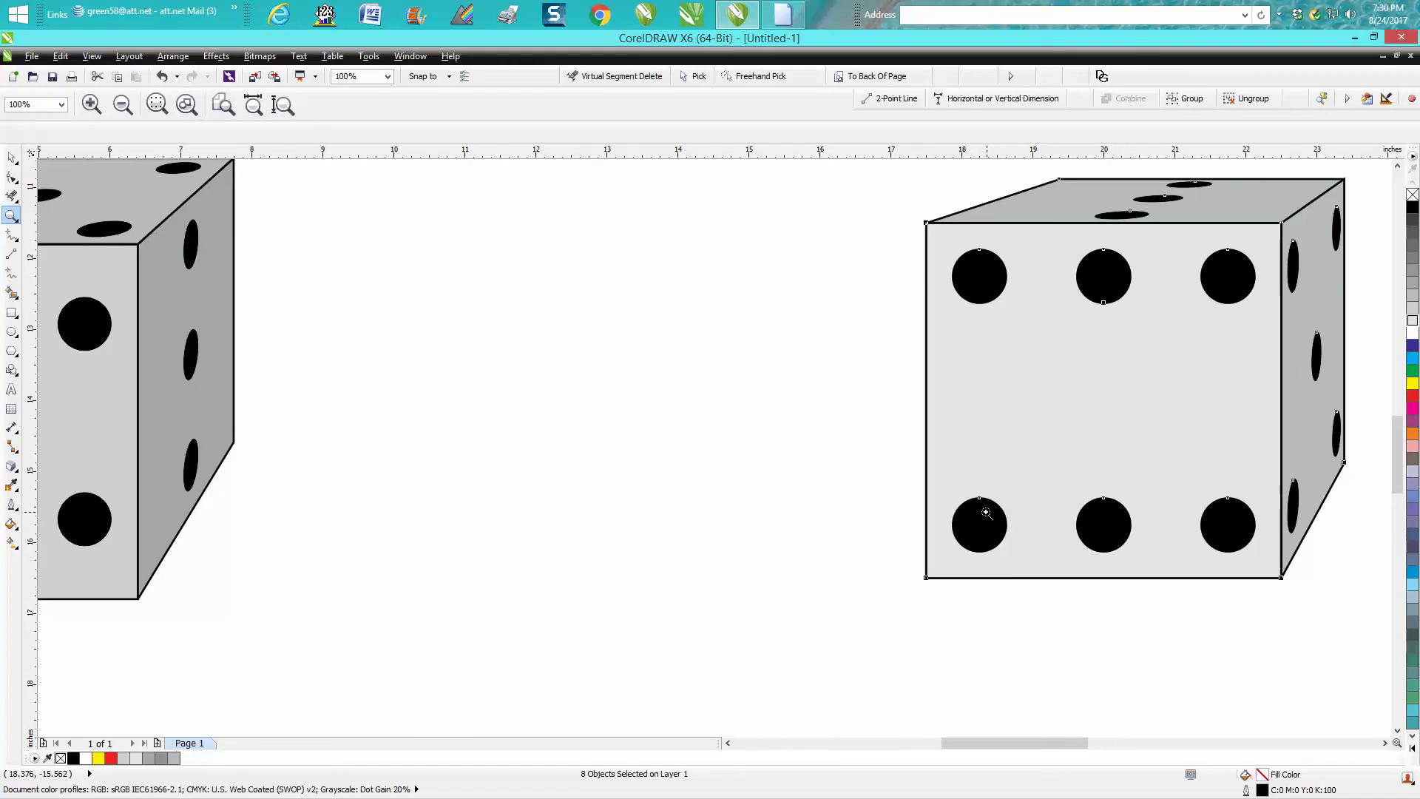
right_click(910, 524)
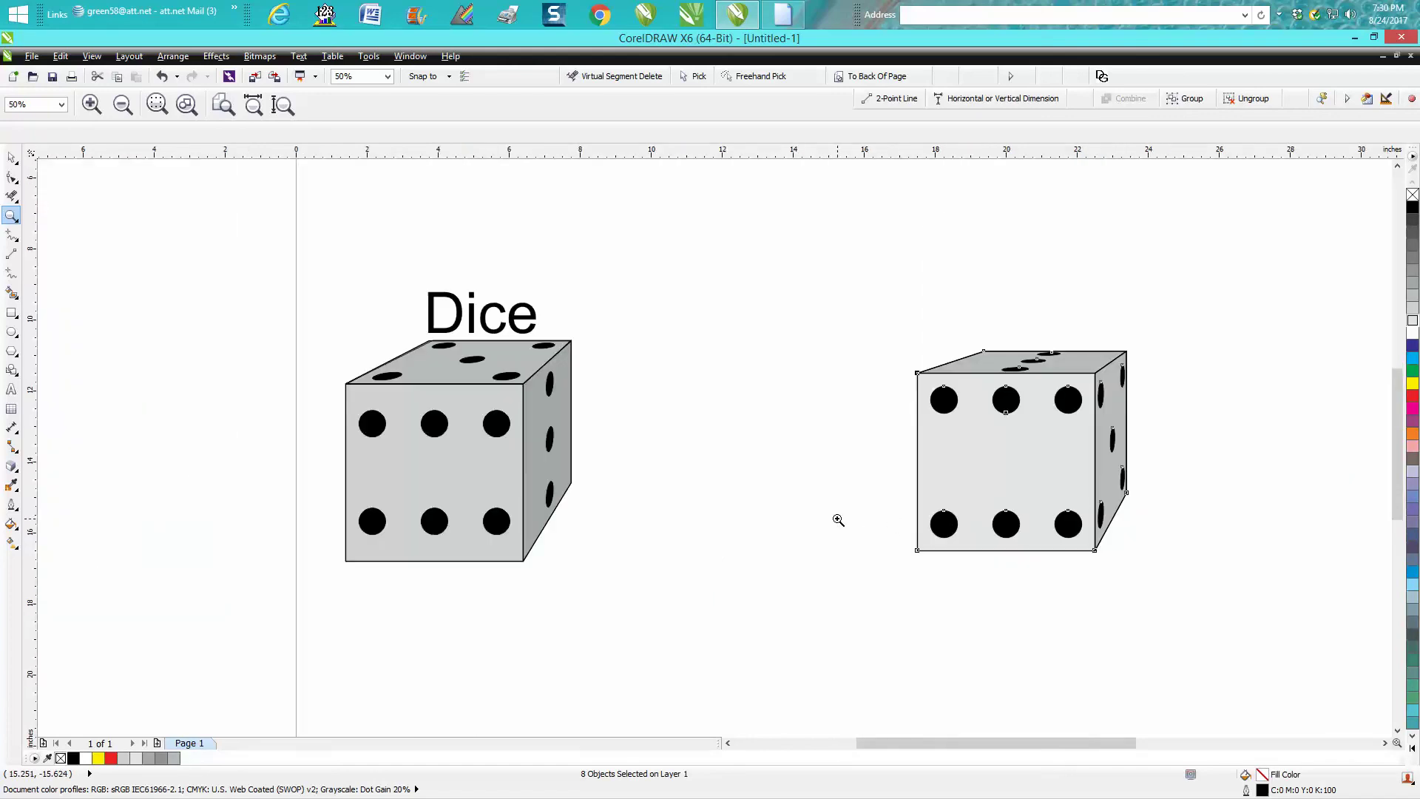
click(11, 157)
click(176, 230)
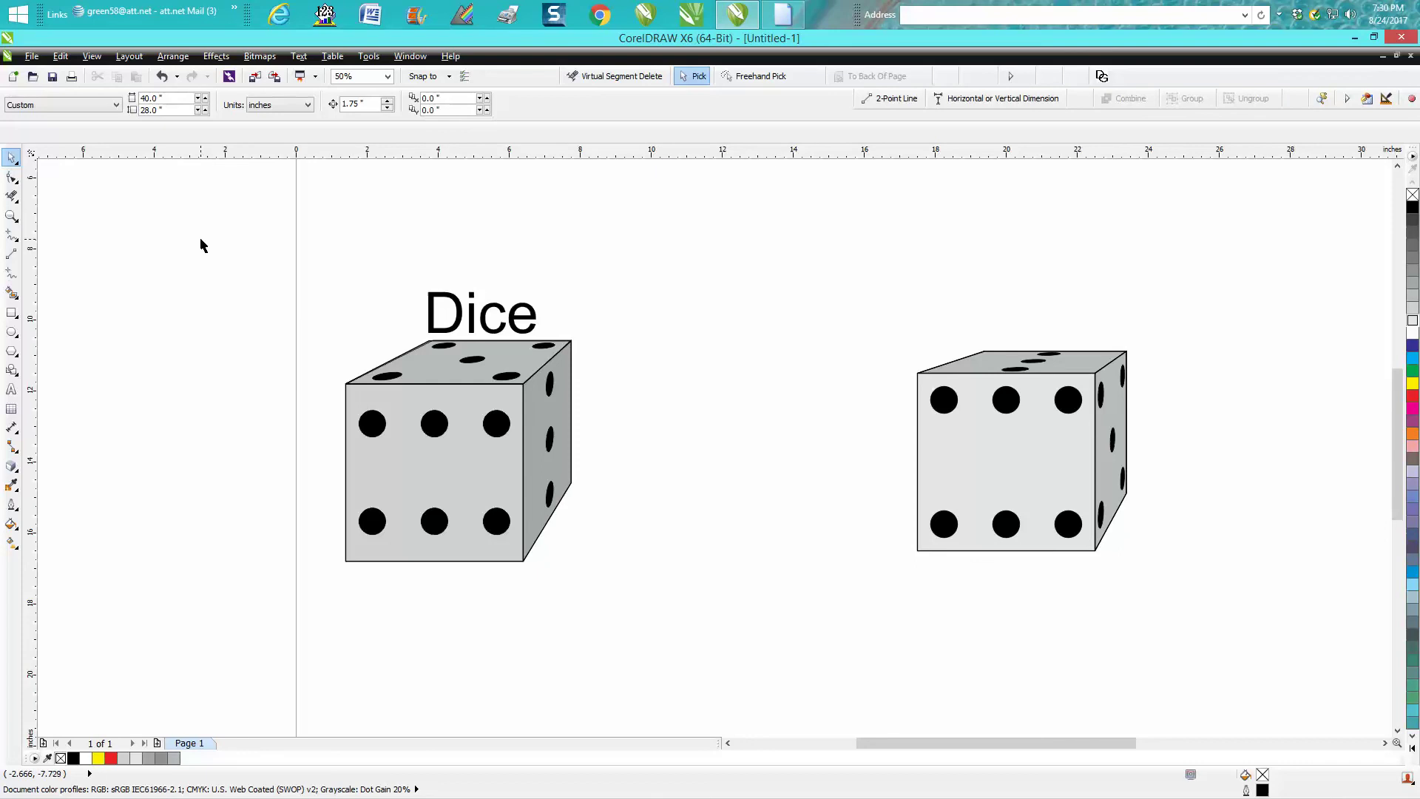